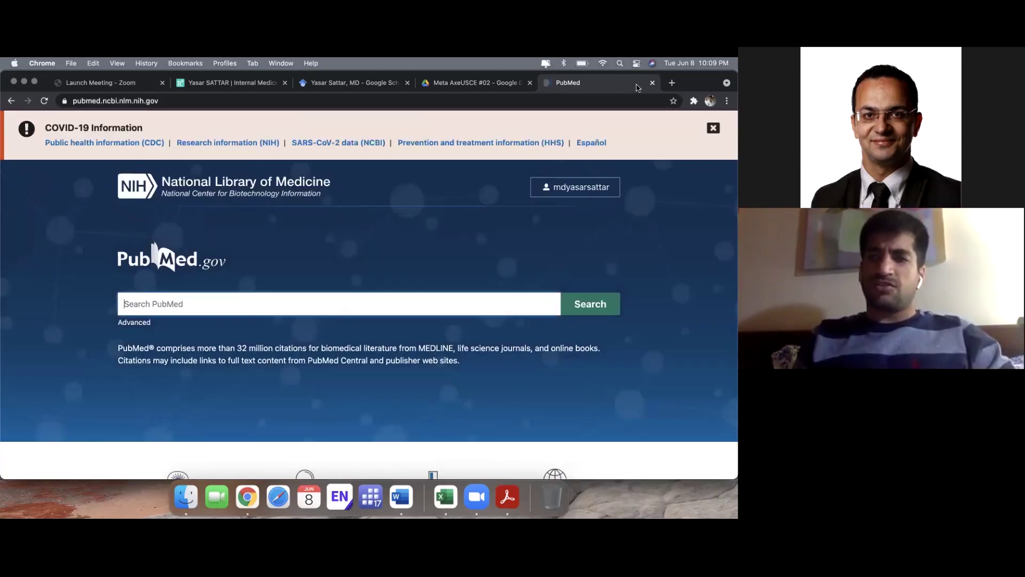
Open Google Drive's My Drive in a new browser tab
left_click(672, 82)
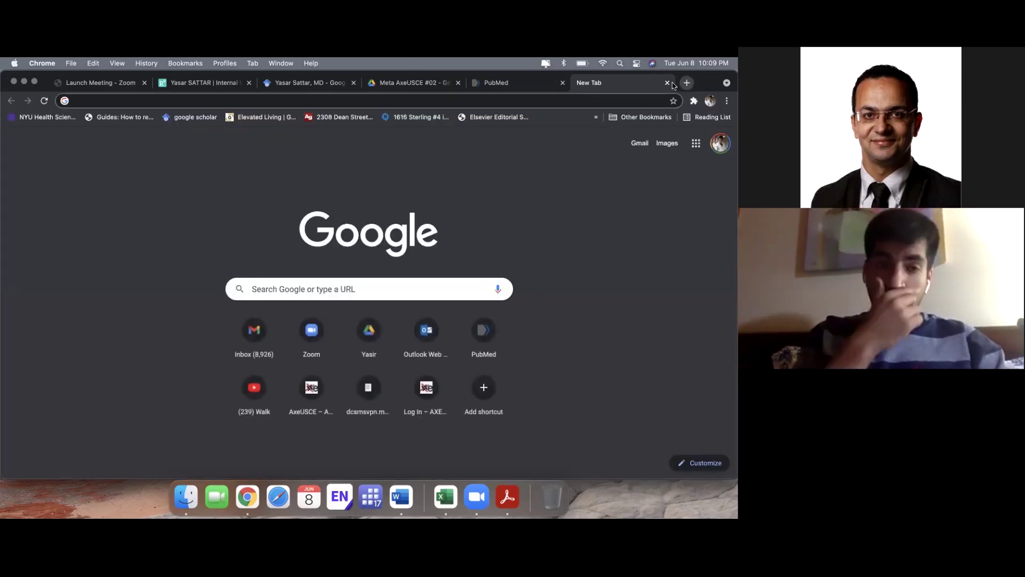
type("drive")
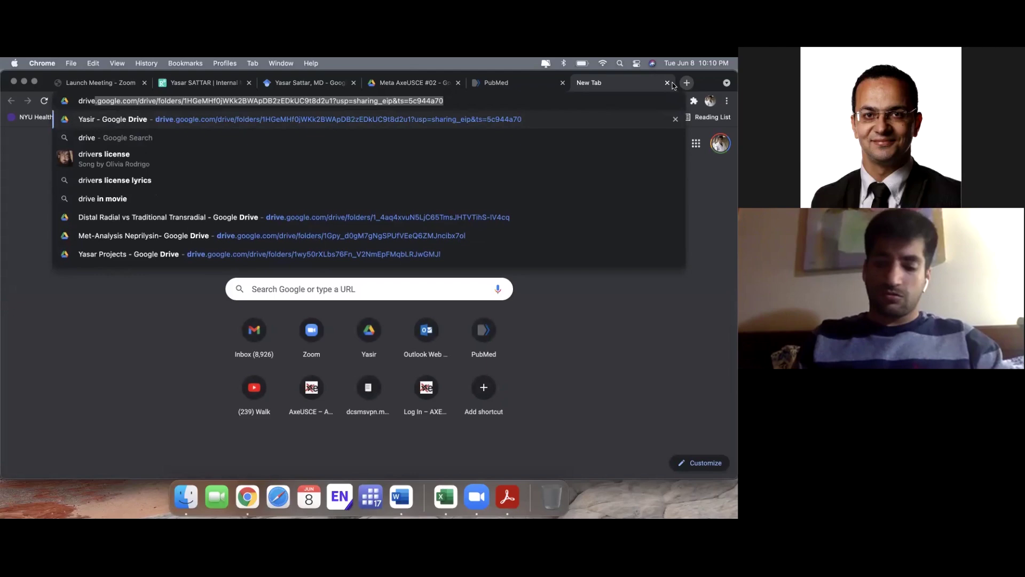
key("Return")
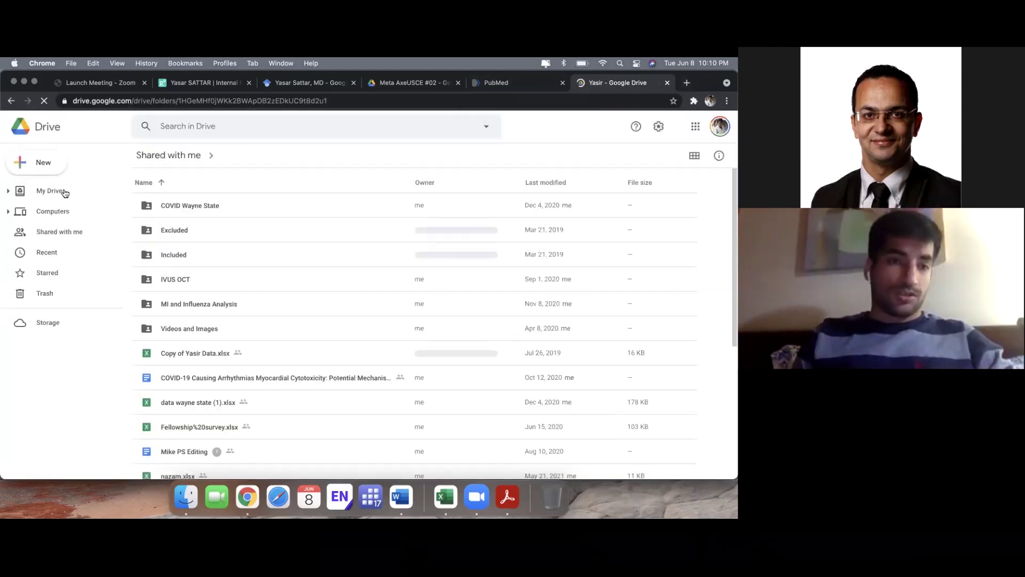
left_click(49, 191)
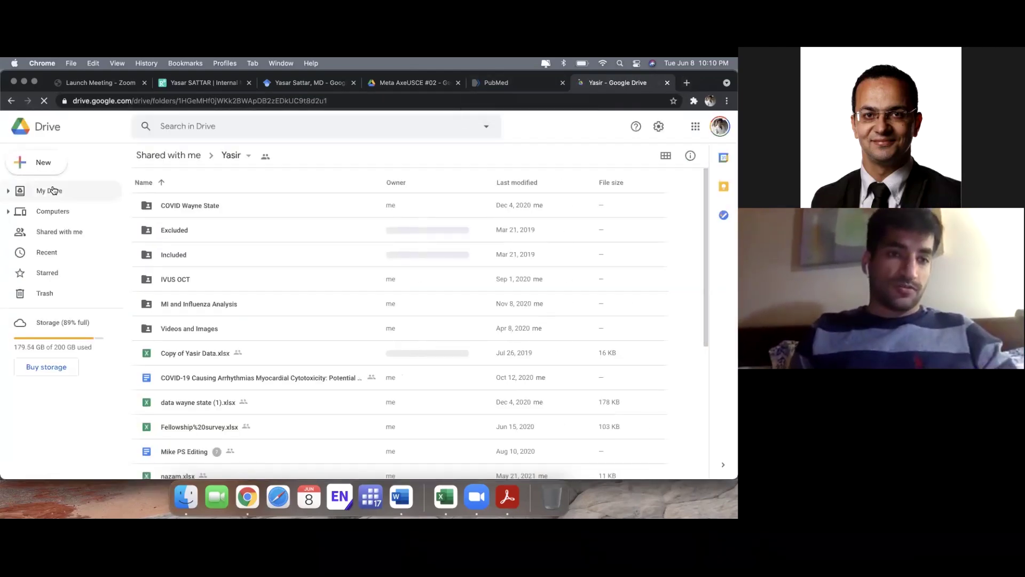
Search Drive for 'dista' and open the Distal Radial vs Traditional Transradial folder
left_click(222, 128)
type("dista")
left_click(217, 142)
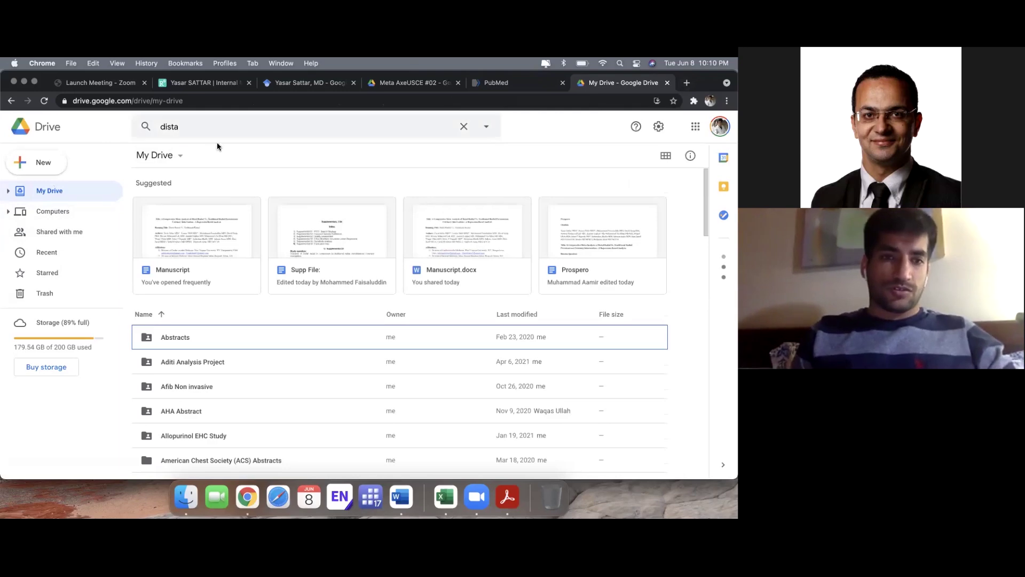
left_click(204, 125)
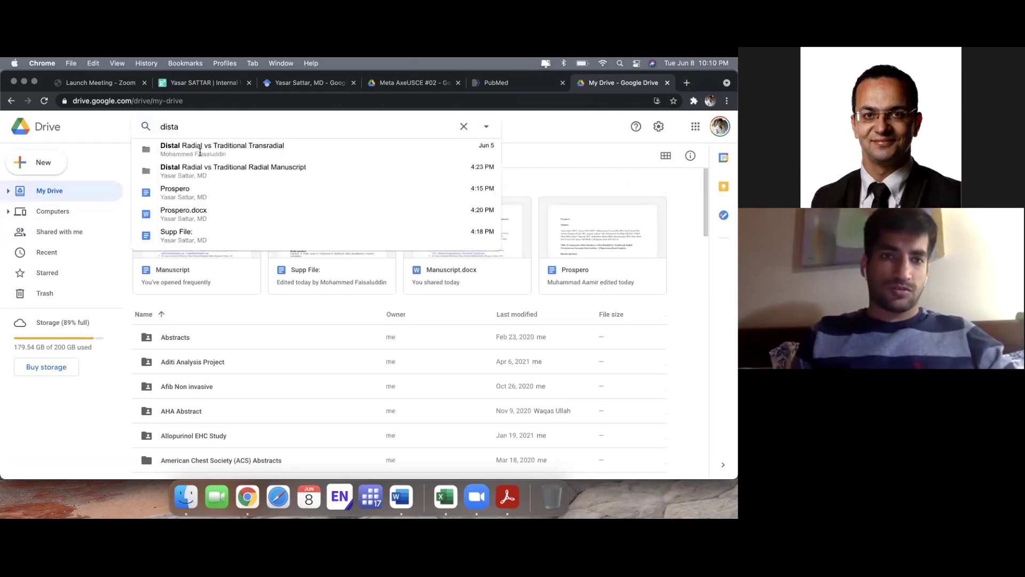
left_click(203, 150)
left_click(176, 155)
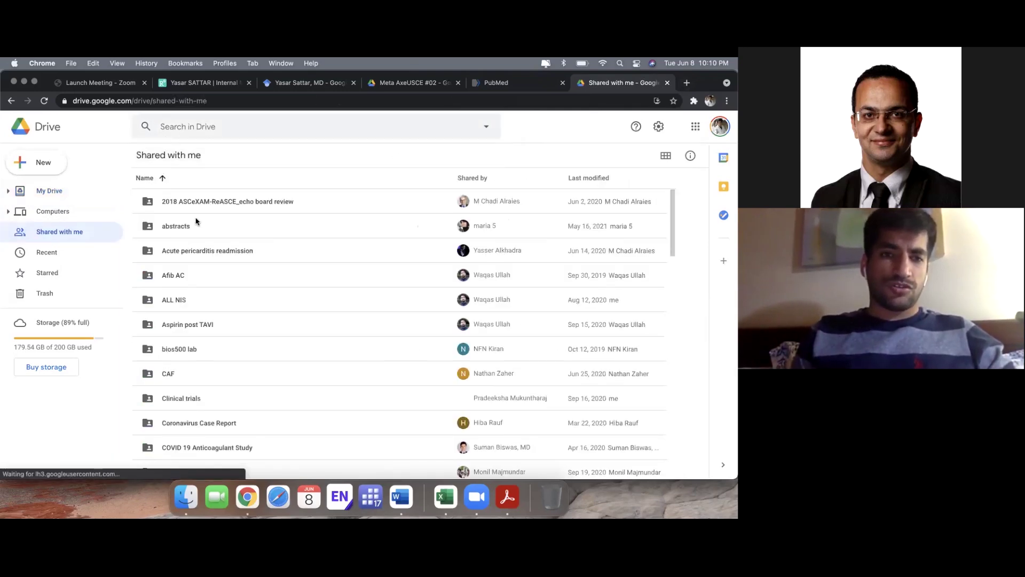
Search 'distal', open the Distal Radial vs Traditional Transradial folder and its Supp File document
left_click(201, 128)
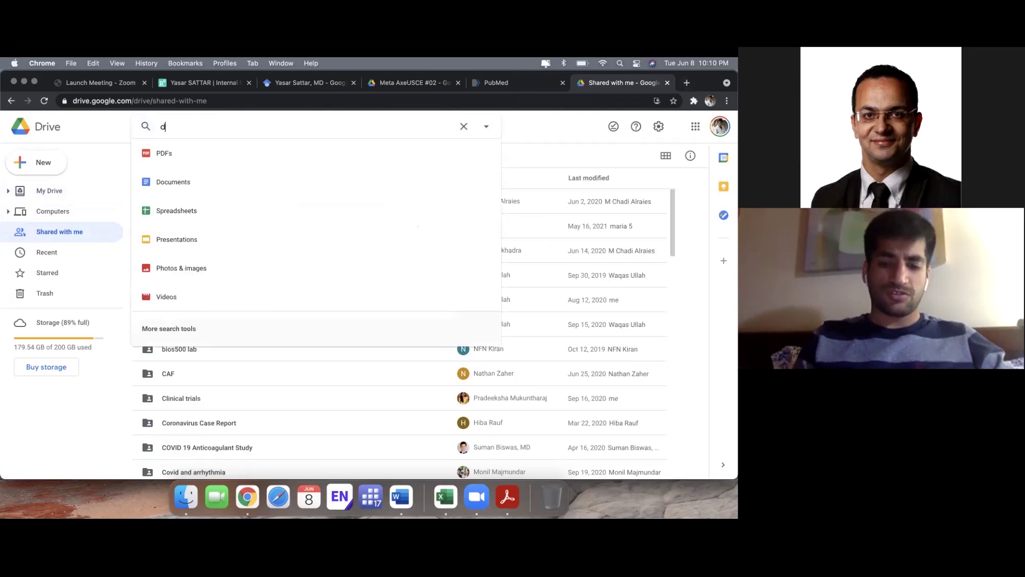
type("distal")
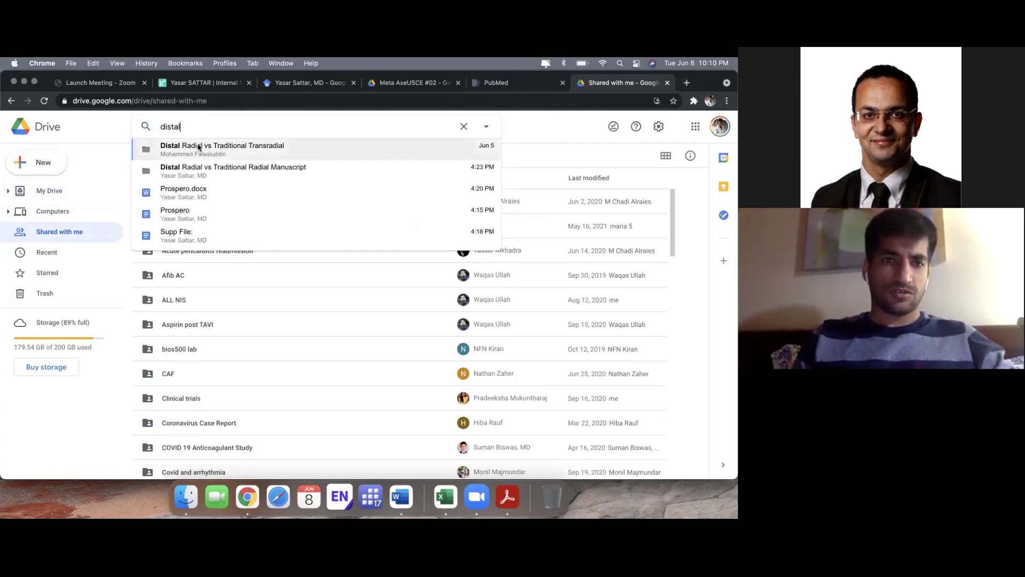
left_click(199, 148)
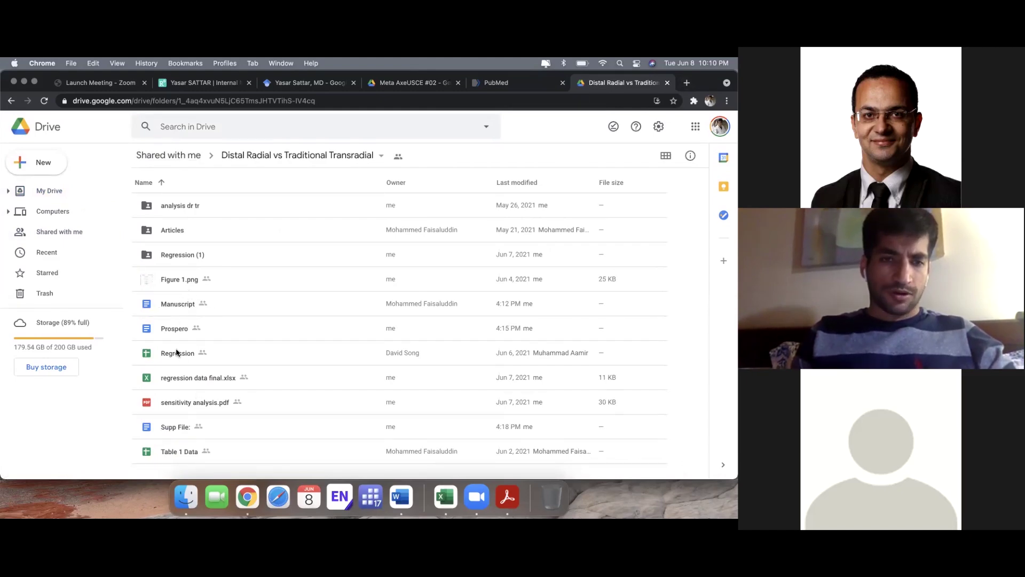
double_click(168, 427)
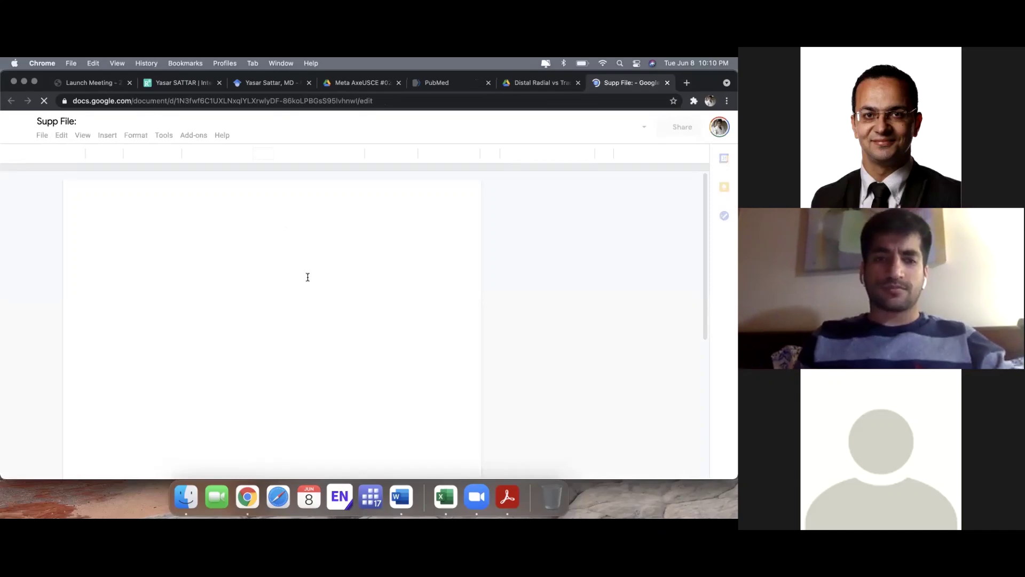
Highlight the PICO population, distal radial intervention and traditional radial comparison lines
scroll(308, 277, "down", 3)
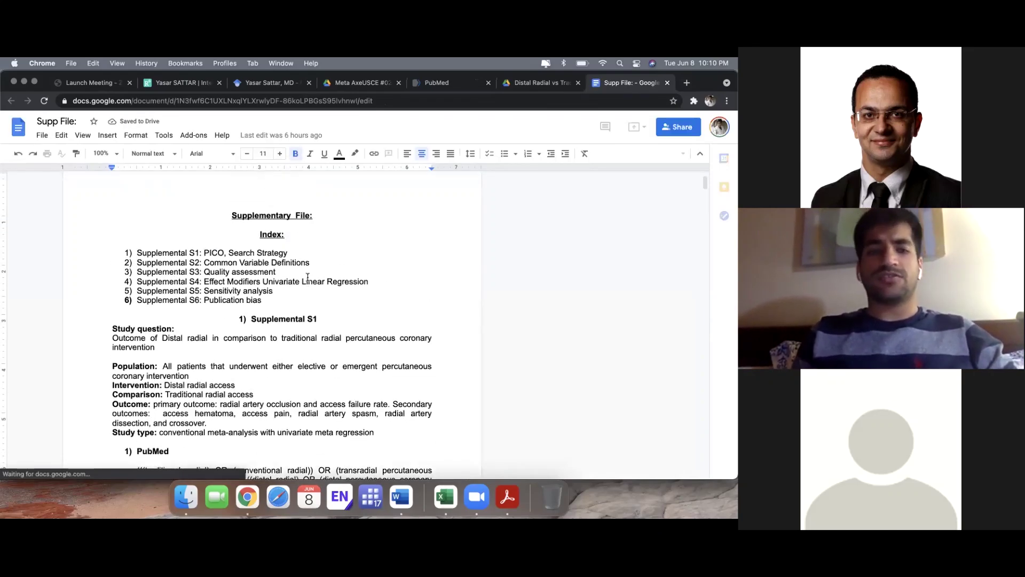
scroll(307, 277, "down", 1)
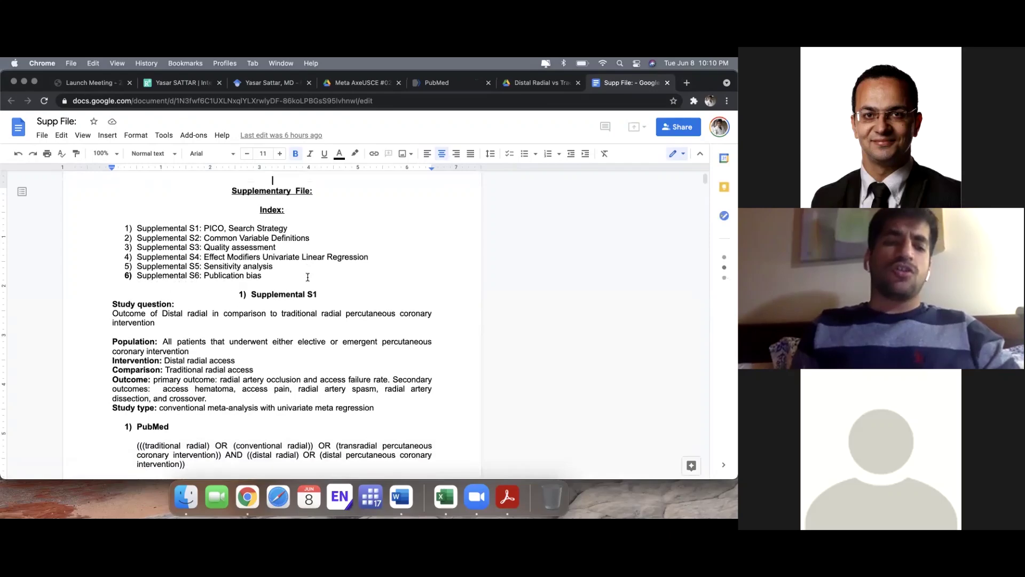
scroll(308, 277, "down", 2)
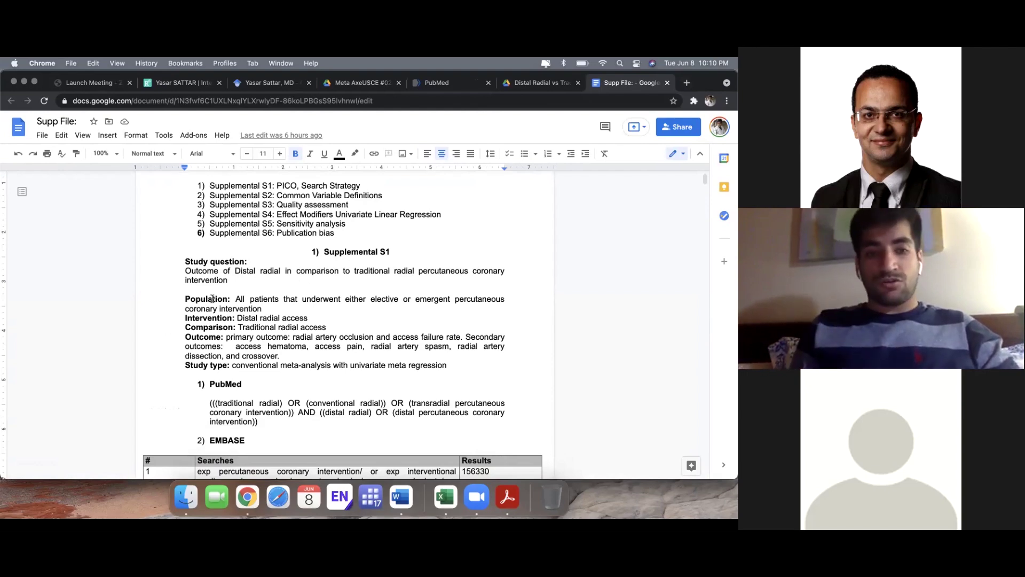
left_click_drag(237, 300, 291, 304)
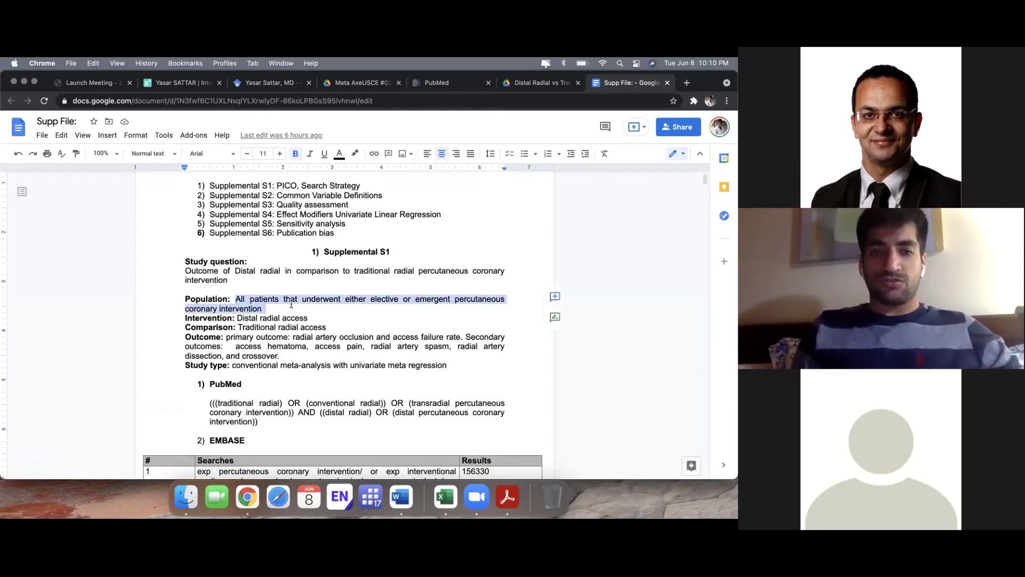
scroll(306, 305, "down", 2)
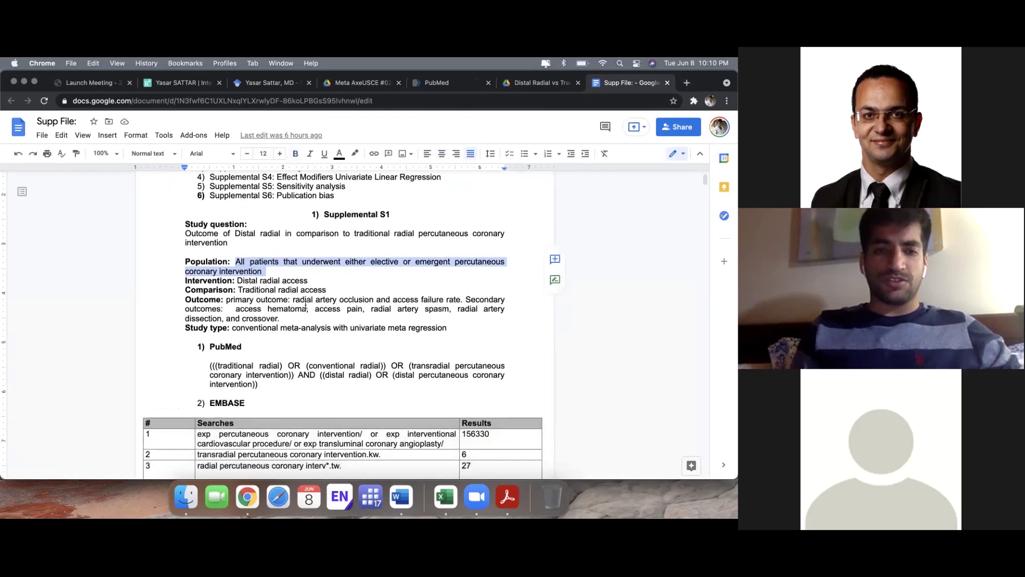
left_click_drag(310, 278, 237, 281)
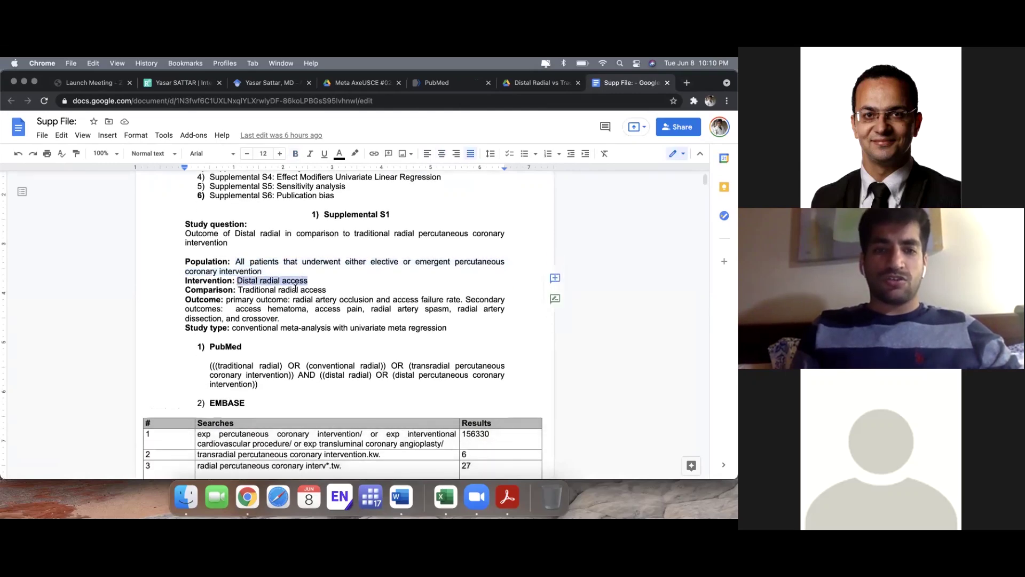
left_click_drag(326, 290, 284, 318)
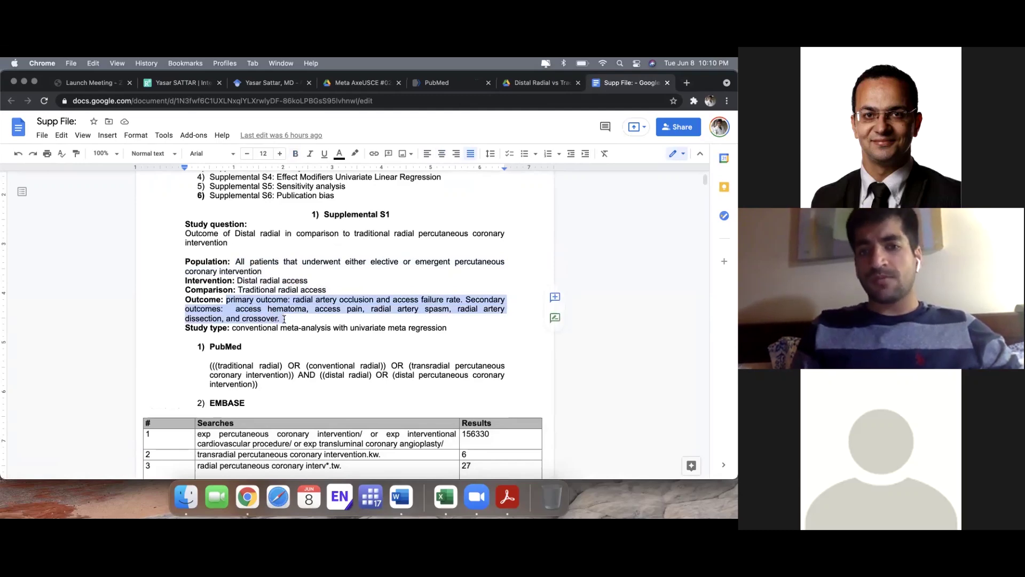
left_click(345, 301)
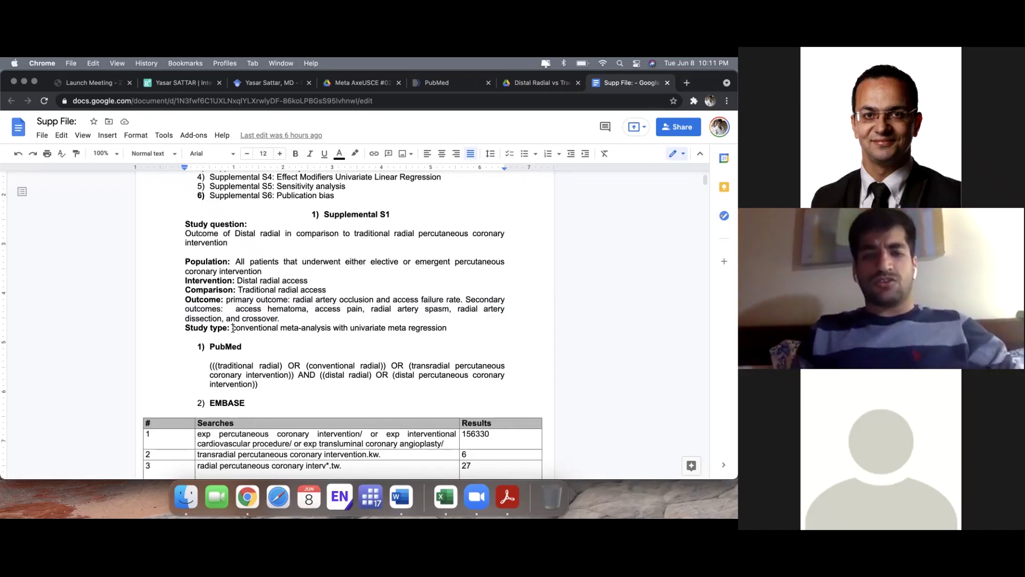
Highlight the study type line and review the PubMed and EMBASE search rows
left_click_drag(233, 328, 444, 332)
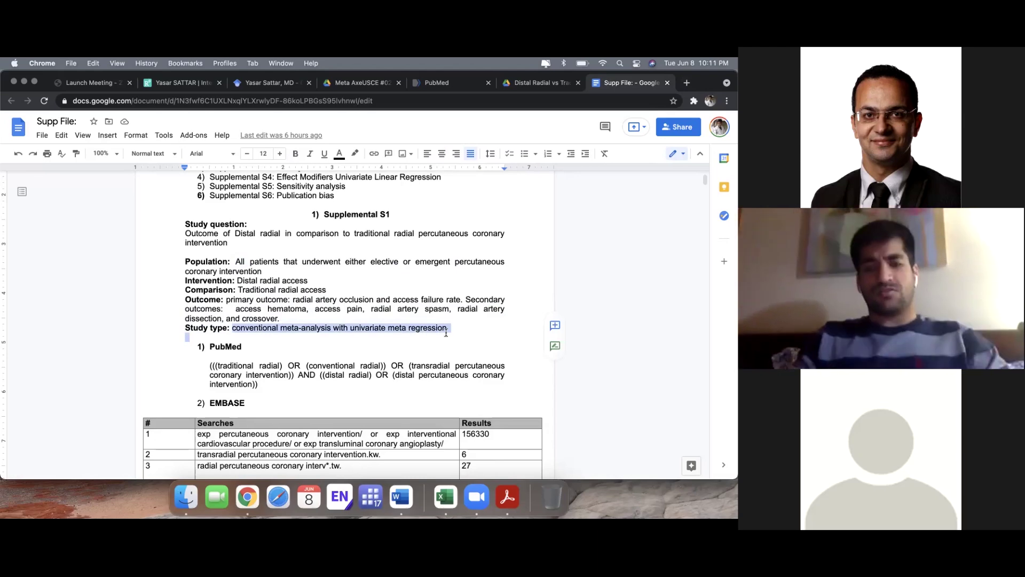
left_click(342, 346)
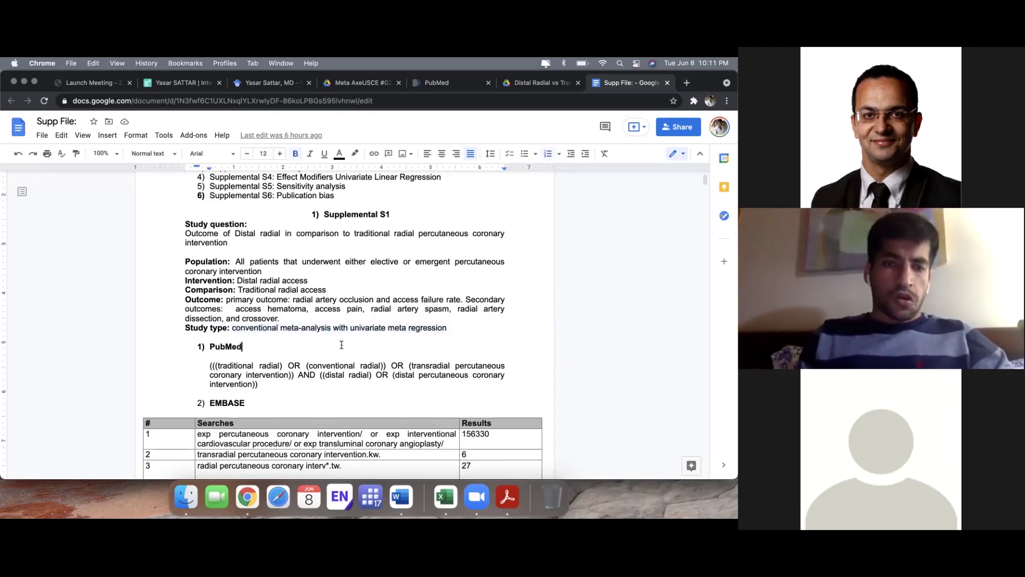
scroll(342, 344, "down", 3)
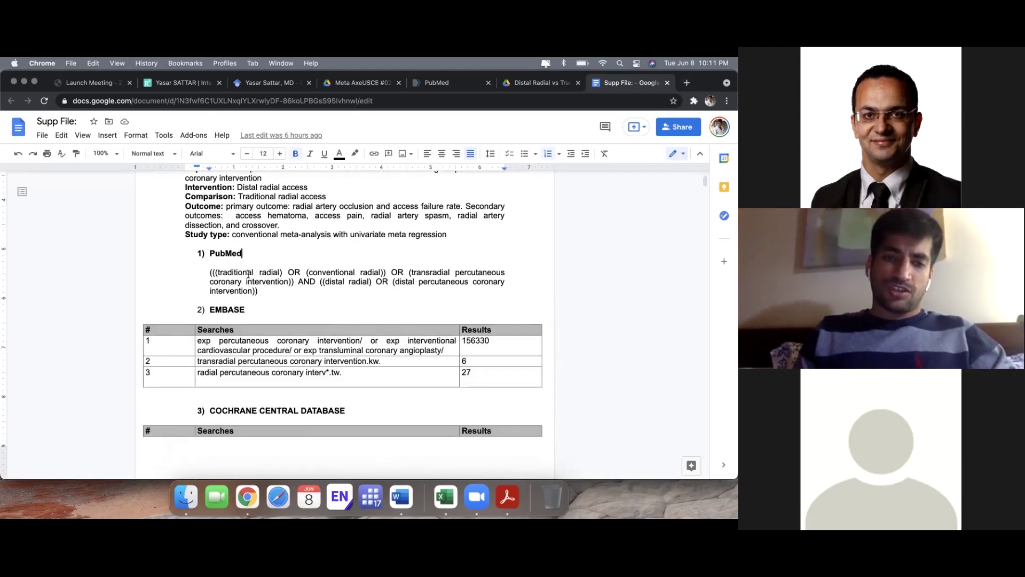
scroll(248, 274, "down", 6)
scroll(249, 274, "down", 5)
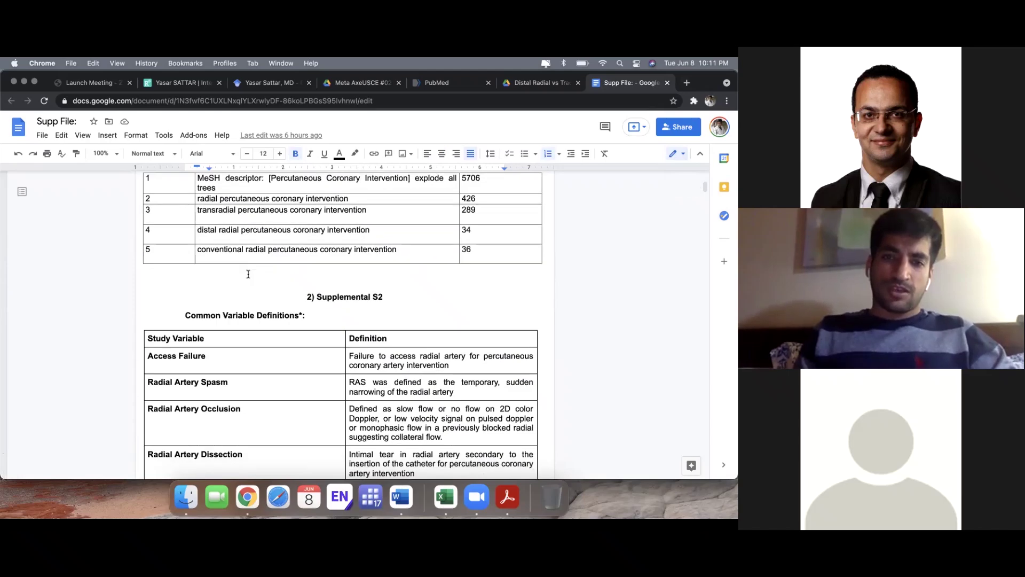
scroll(248, 274, "up", 8)
scroll(248, 274, "up", 4)
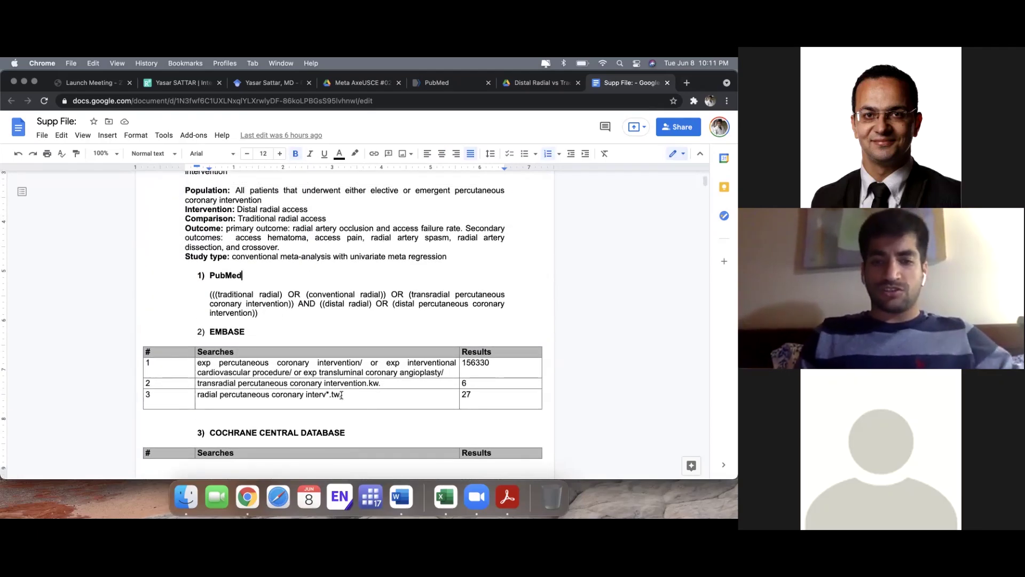
left_click_drag(343, 395, 327, 394)
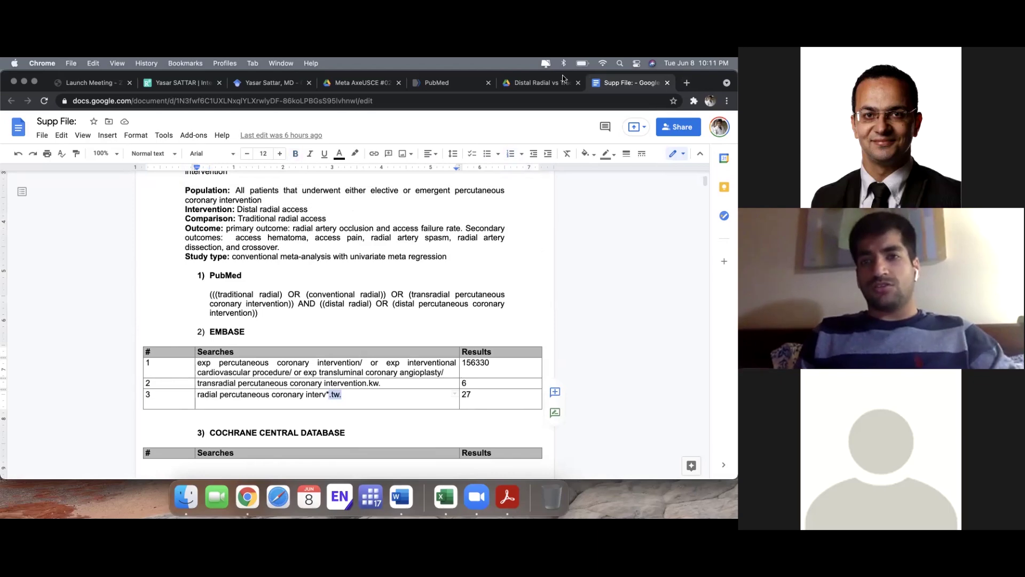
Load PubMed in a new browser tab, then return to the Supp File
left_click(686, 83)
type("pub")
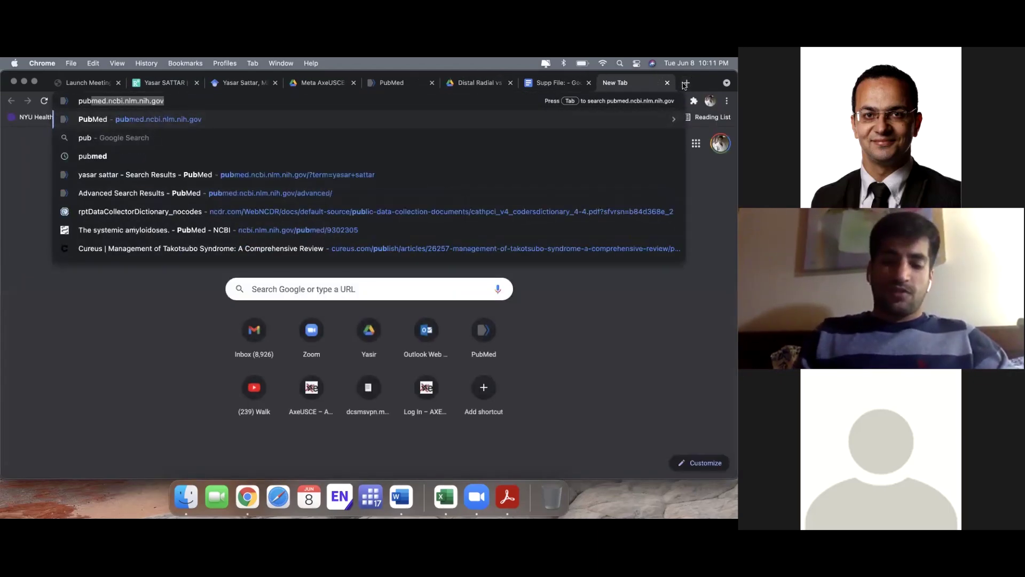
key("Right")
key("Return")
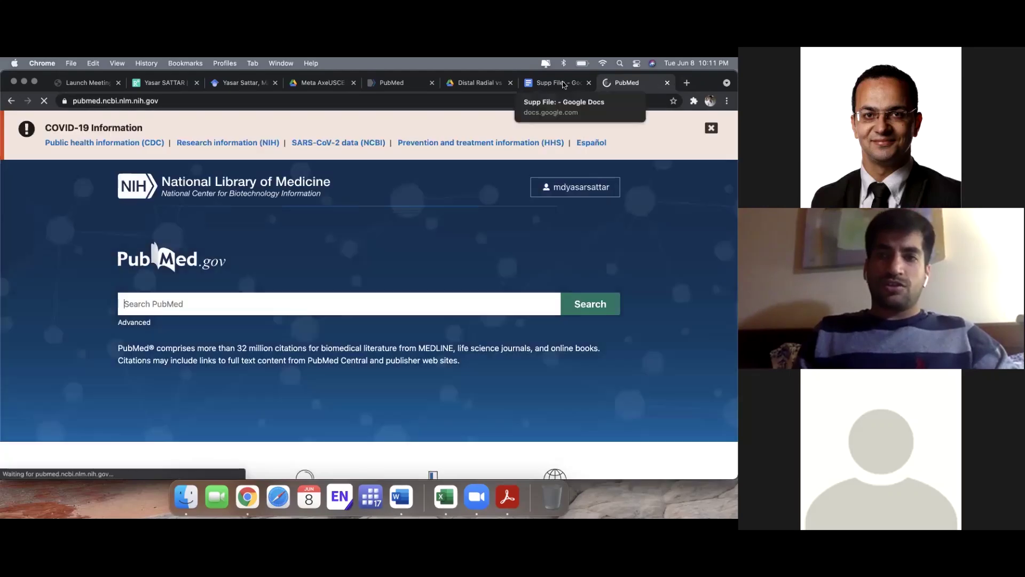
left_click(558, 82)
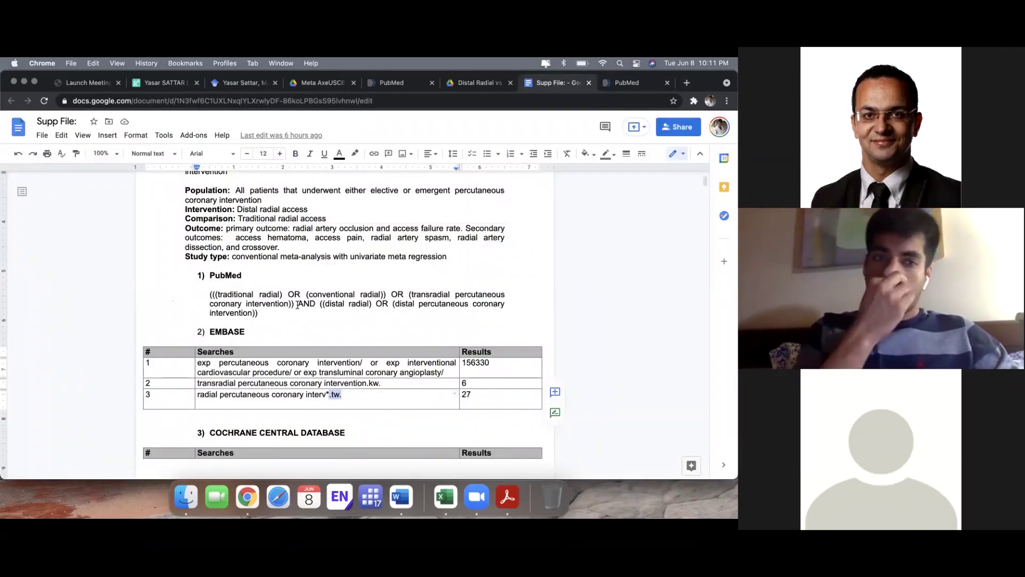
Add a bold 'MeSH Words and Keywords' heading below the Study type line
scroll(297, 305, "up", 3)
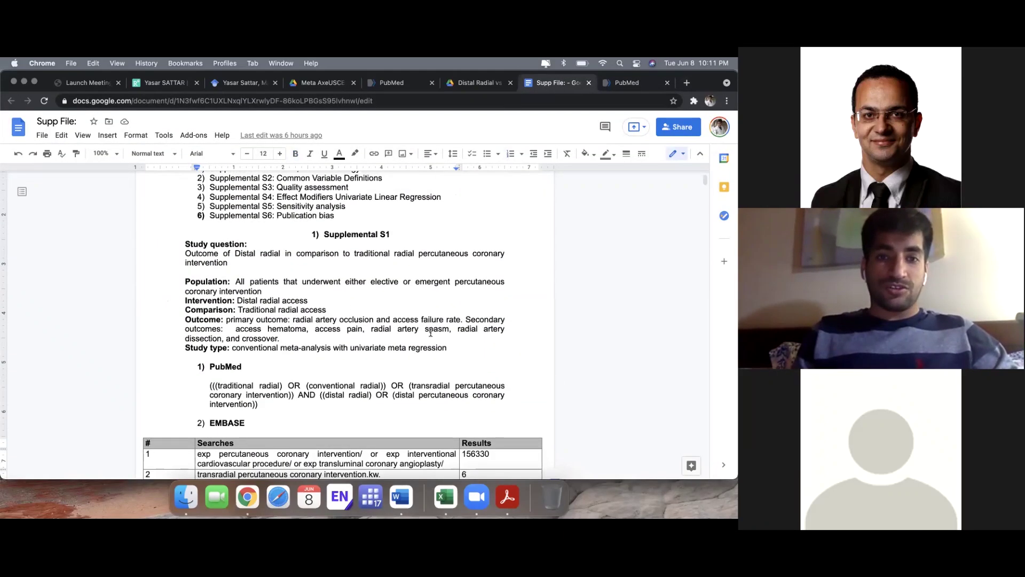
left_click(457, 350)
key("Return")
key("Return")
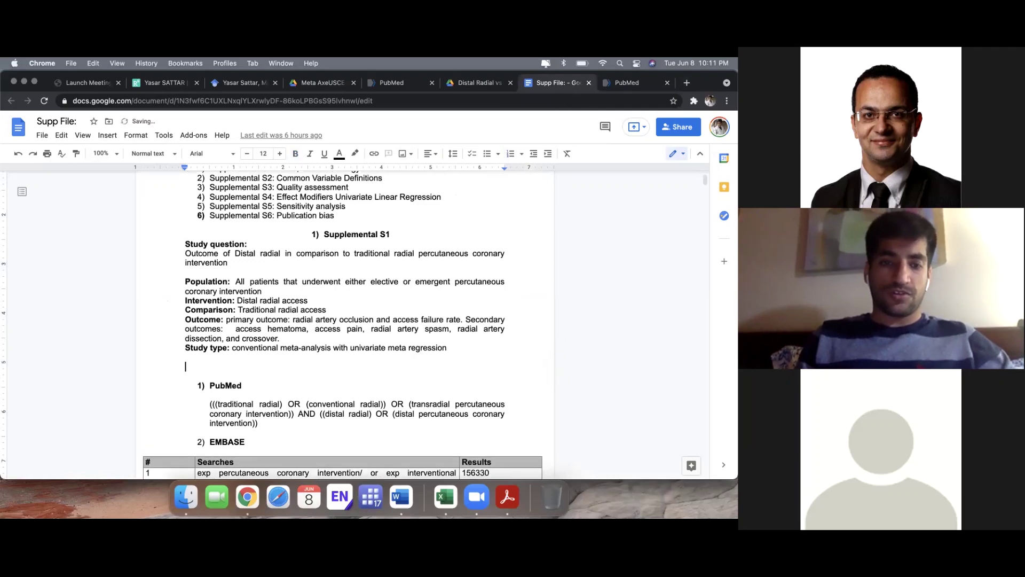
type("MeSH")
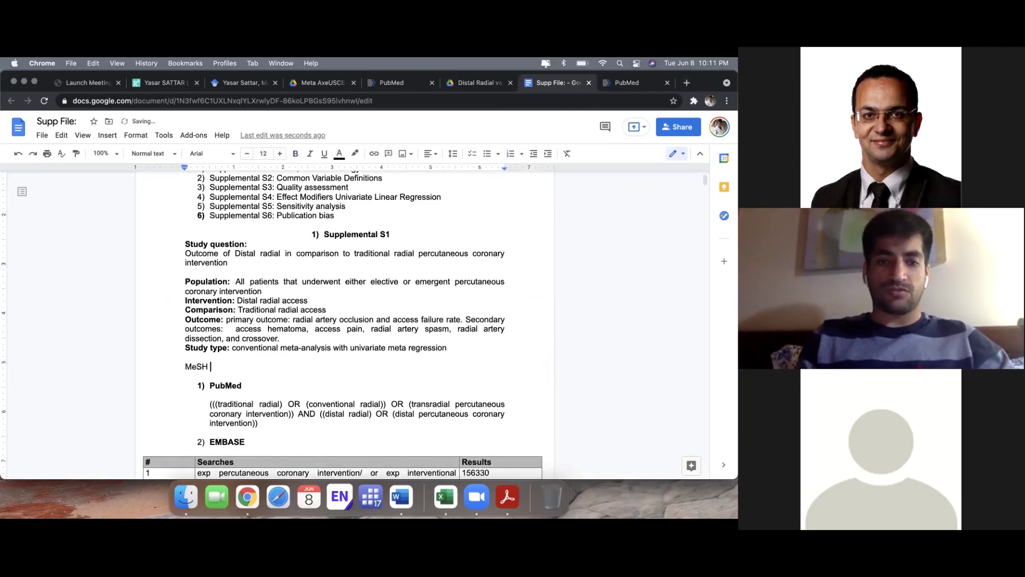
type(" Words ")
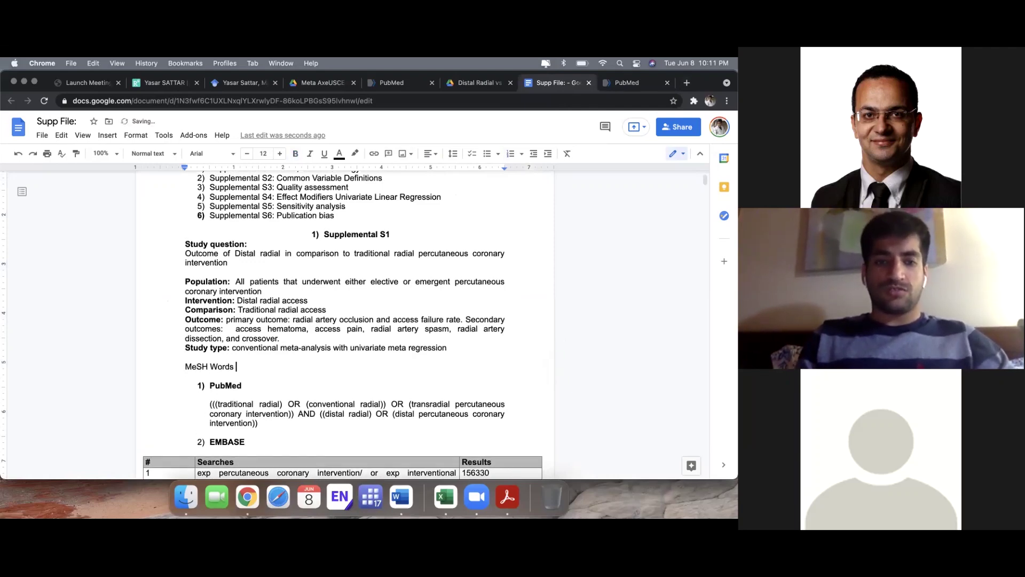
type("and Keywords:")
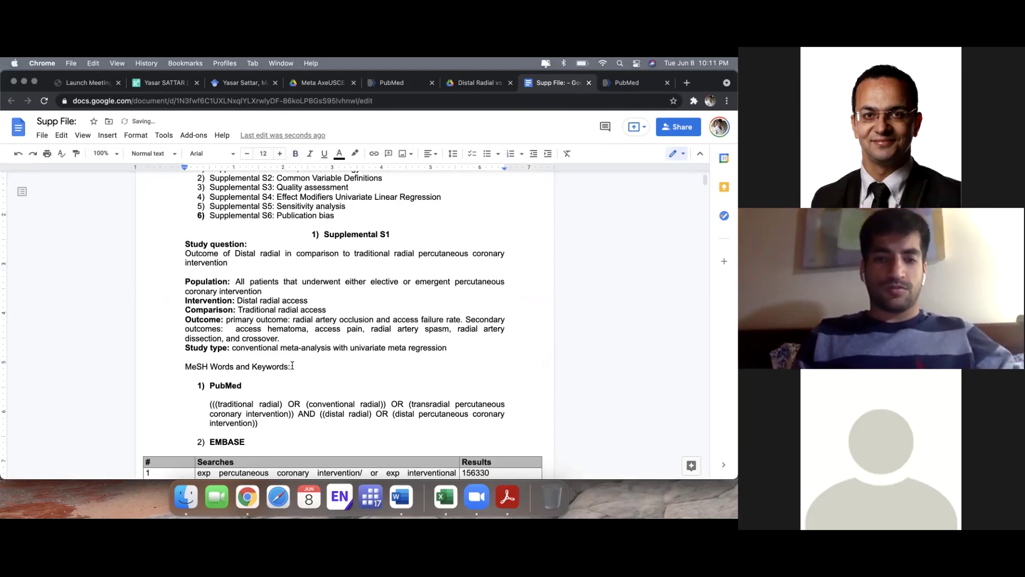
left_click_drag(292, 367, 180, 367)
key("super+b")
left_click(323, 368)
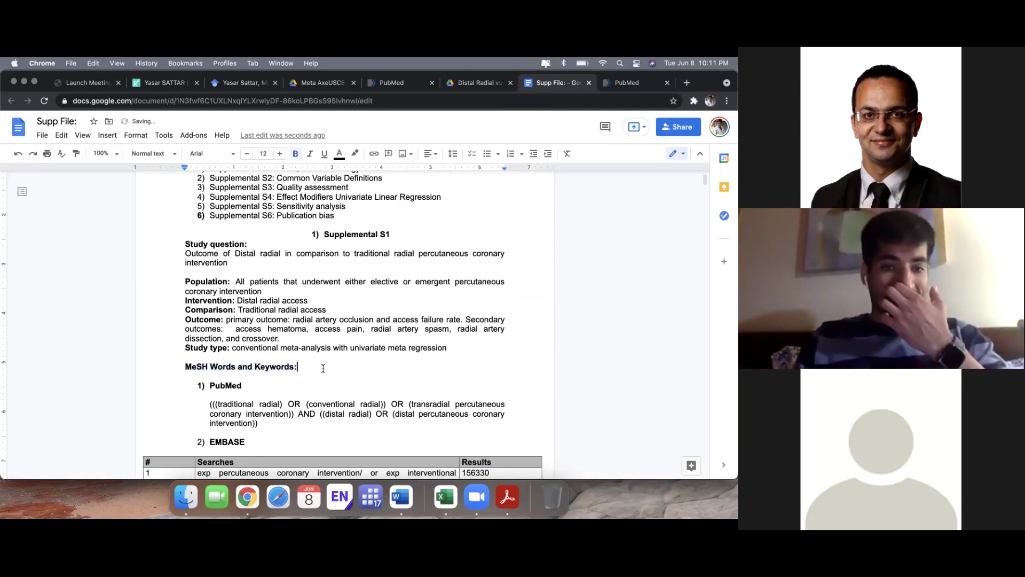
Add a dash bullet containing 'percutaneous coronary intervention' copied from the PubMed query
key("Return")
type("- Pe")
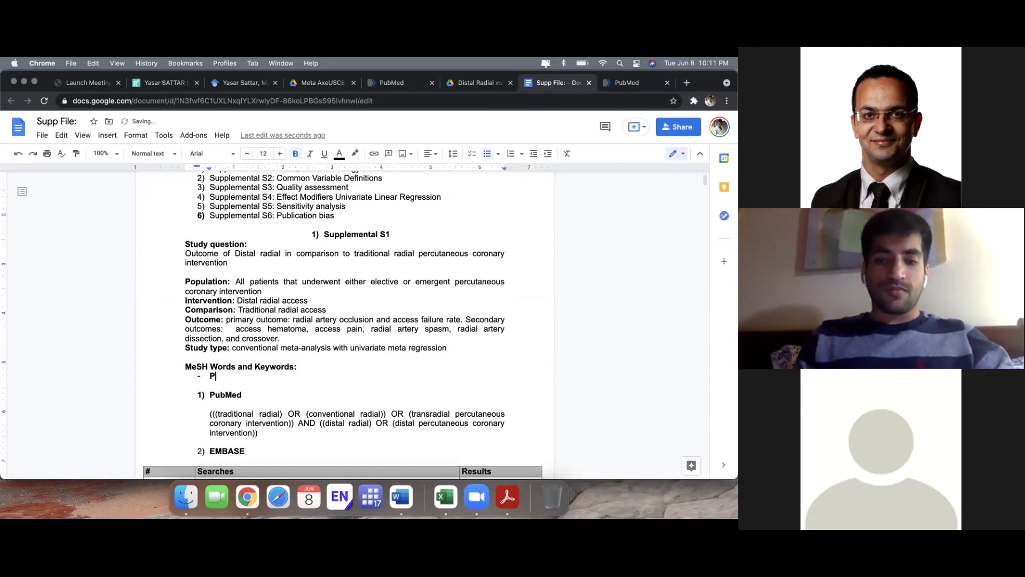
key("BackSpace")
left_click_drag(455, 414, 288, 425)
key("super+c")
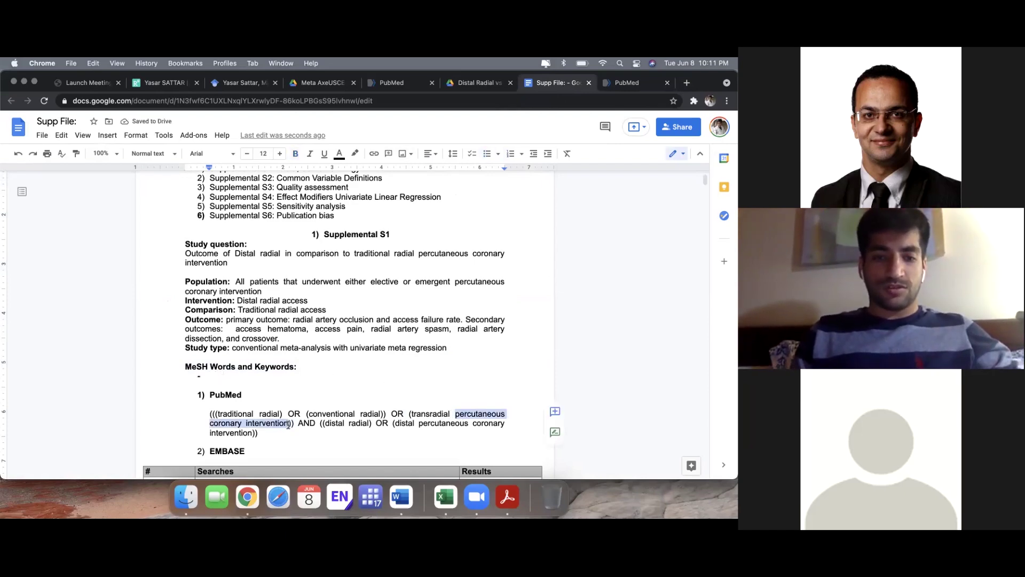
left_click(195, 378)
key("super+v")
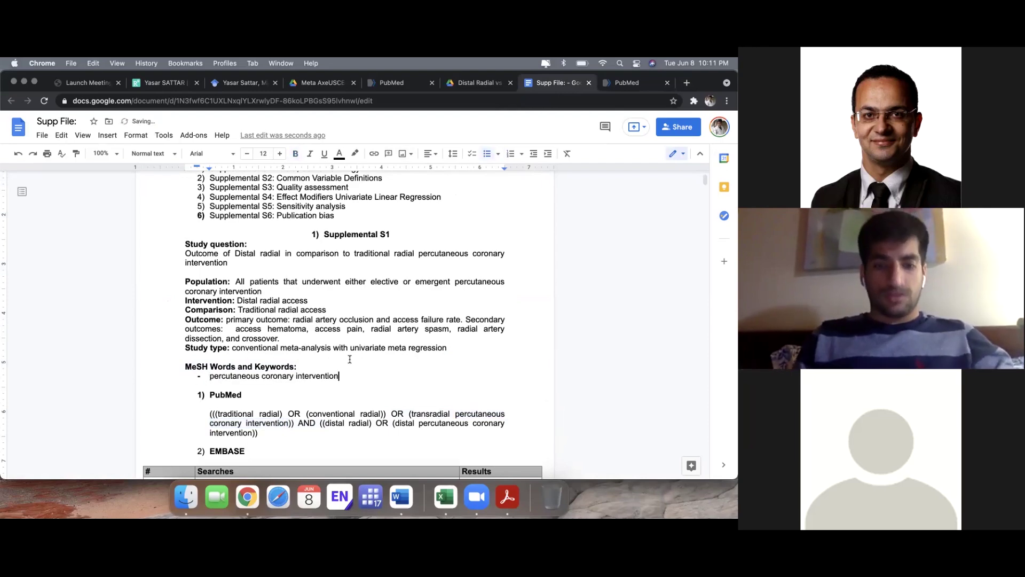
left_click(628, 84)
Search PubMed for percutaneous coronary intervention using the autocomplete suggestion
left_click(224, 308)
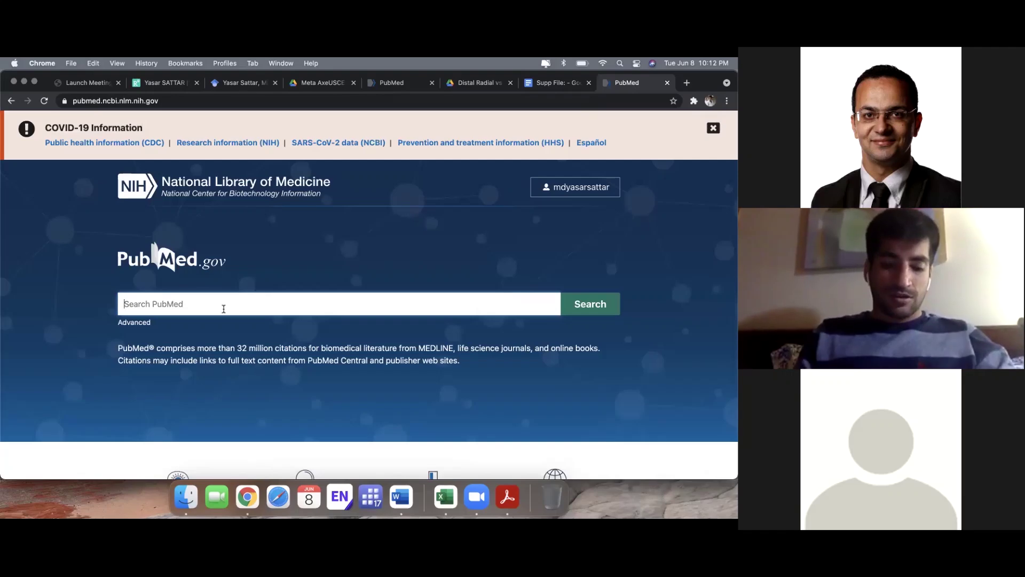
type("percu")
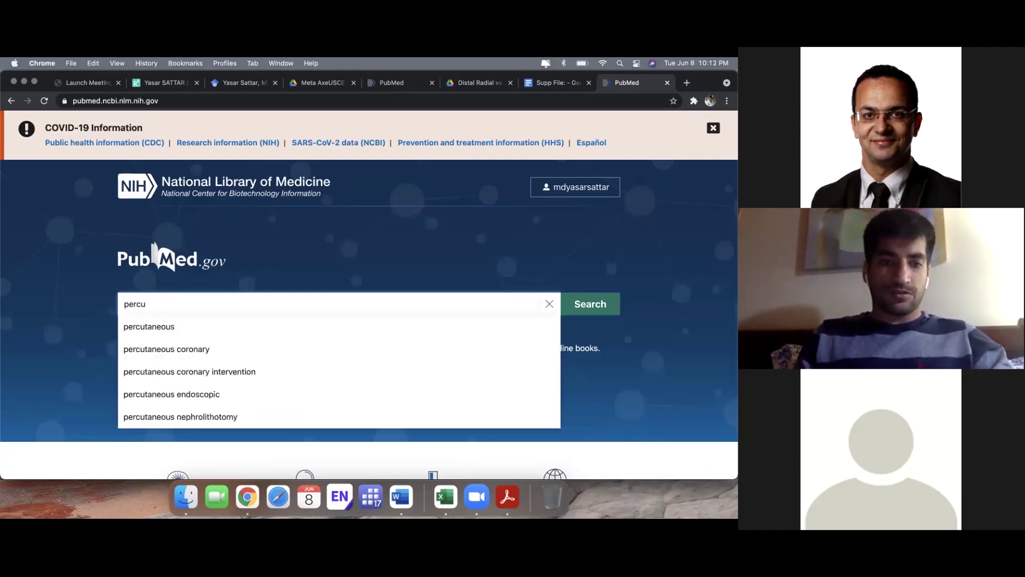
left_click(232, 371)
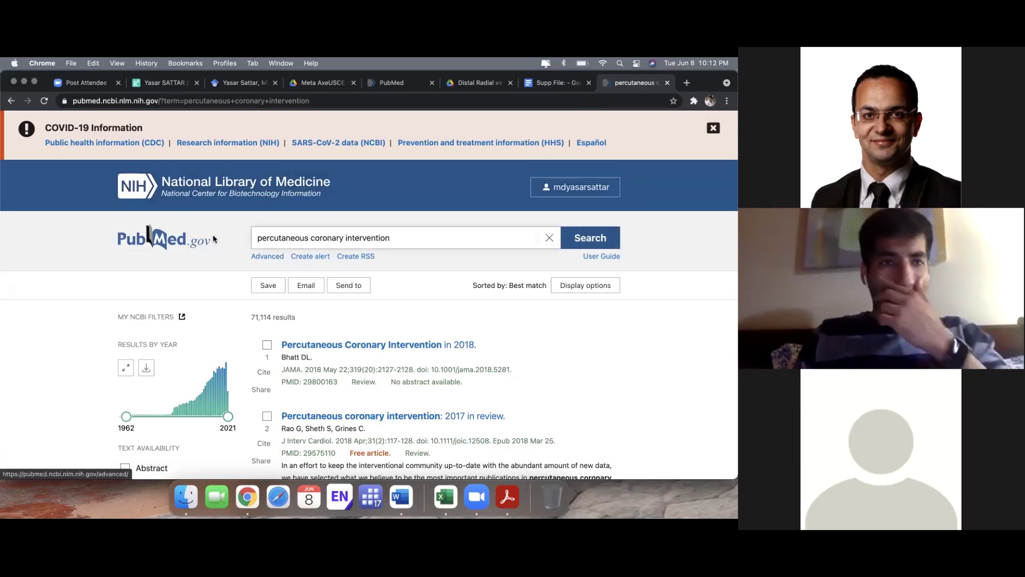
Search NCBI's MeSH database for 'percutaneous coronary intervention'
left_click(155, 193)
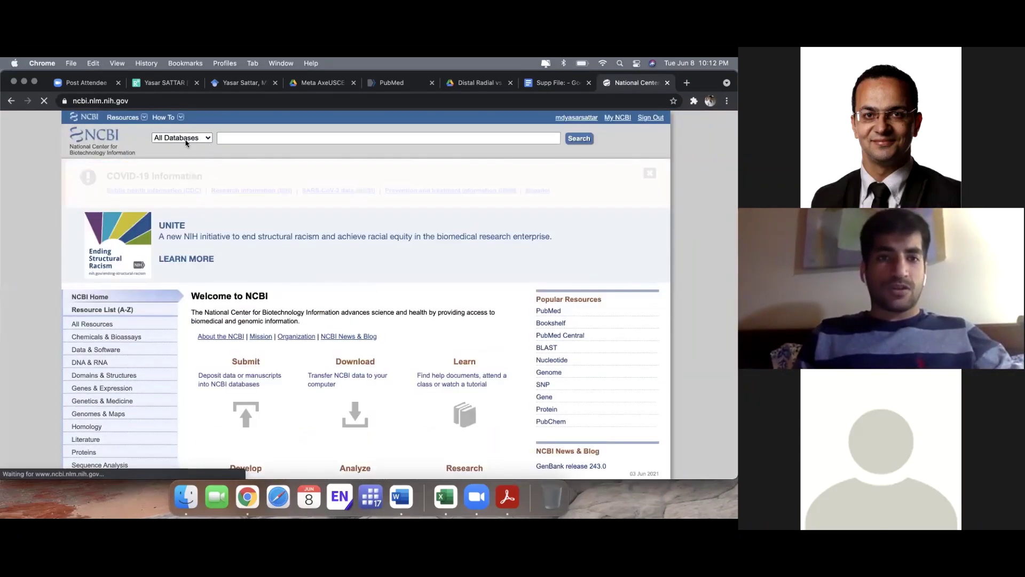
left_click(209, 138)
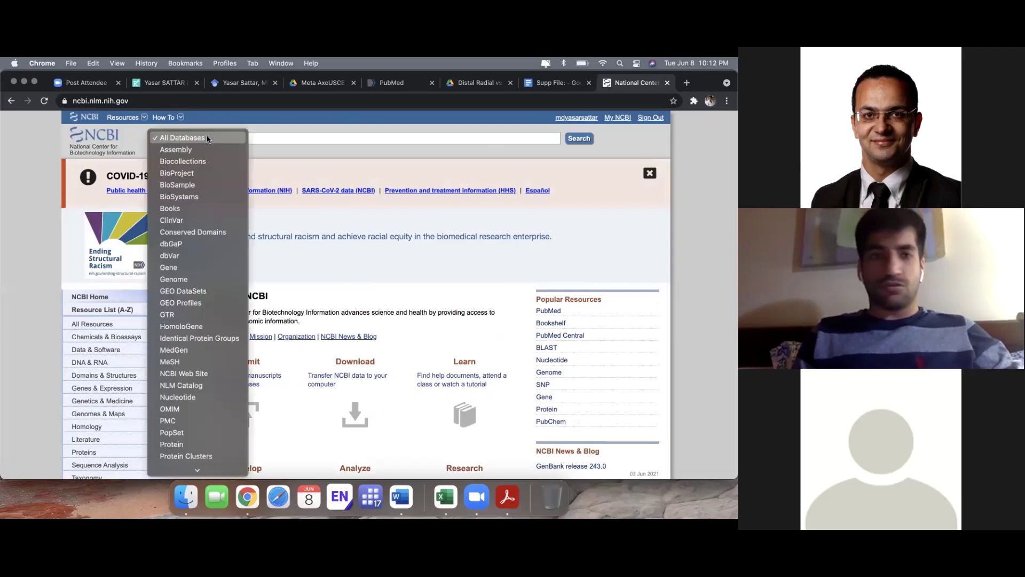
scroll(186, 423, "down", 5)
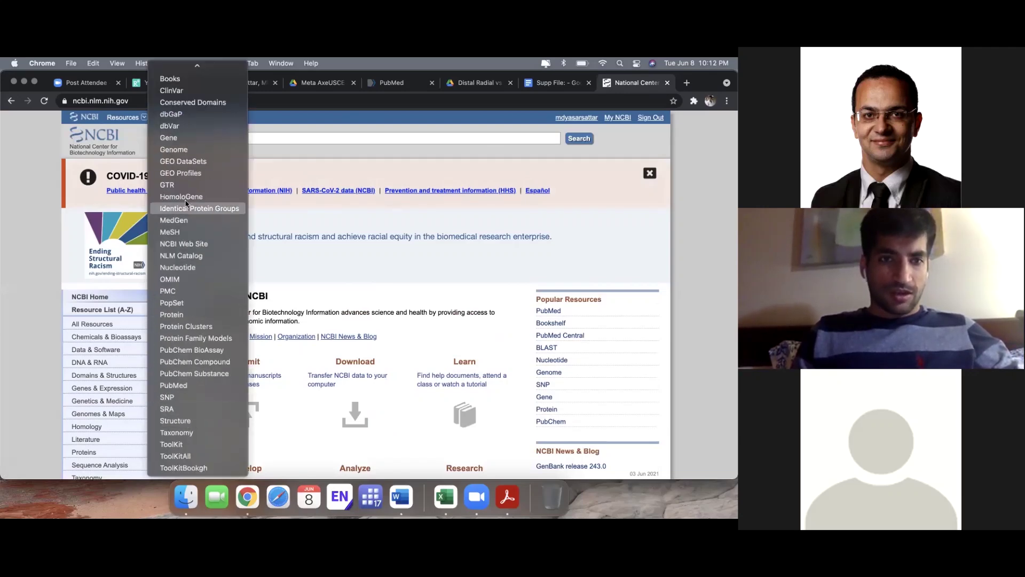
left_click(177, 231)
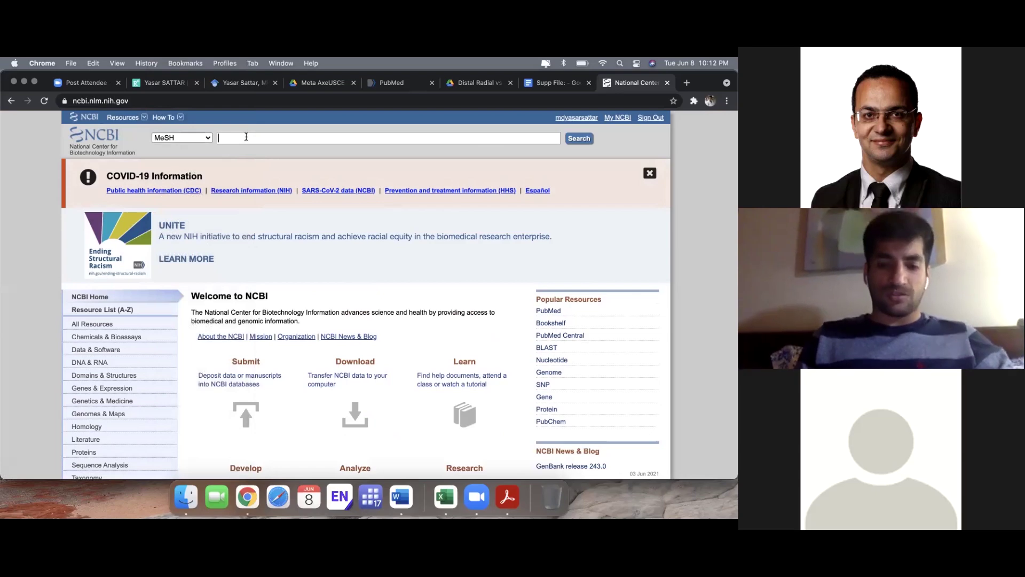
type("percutane")
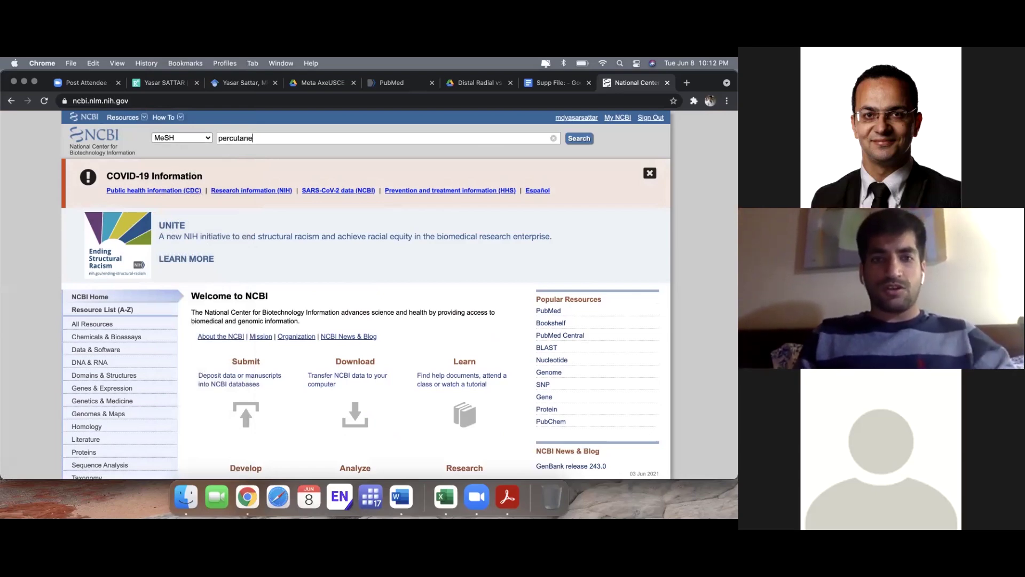
type("ous corona")
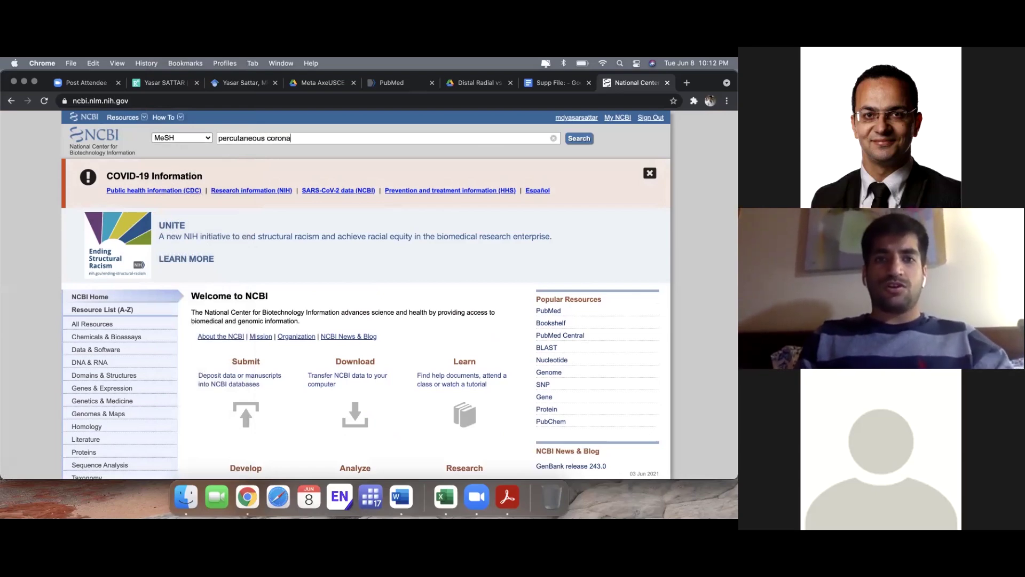
type("ry interce")
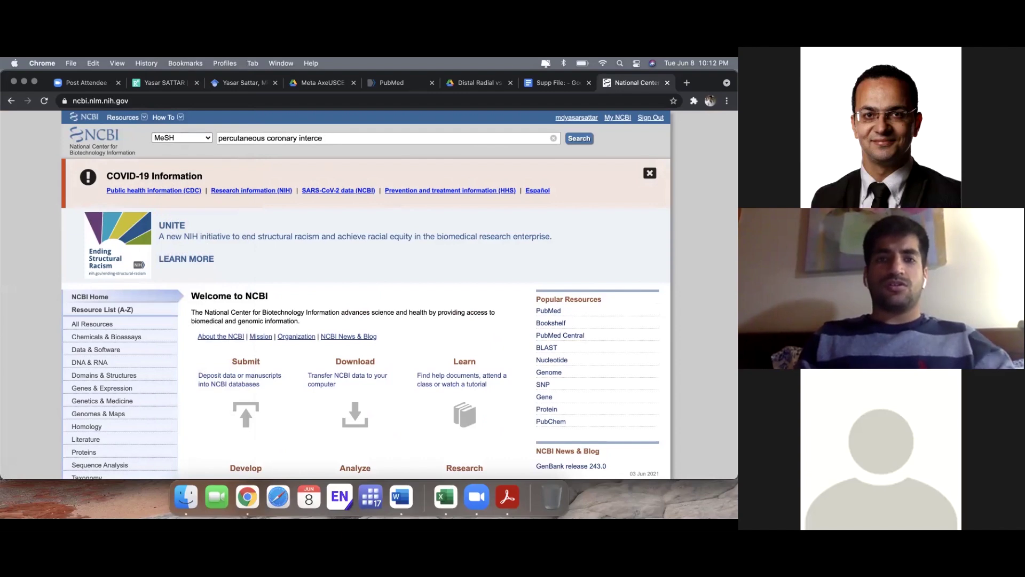
key("BackSpace")
key("BackSpace")
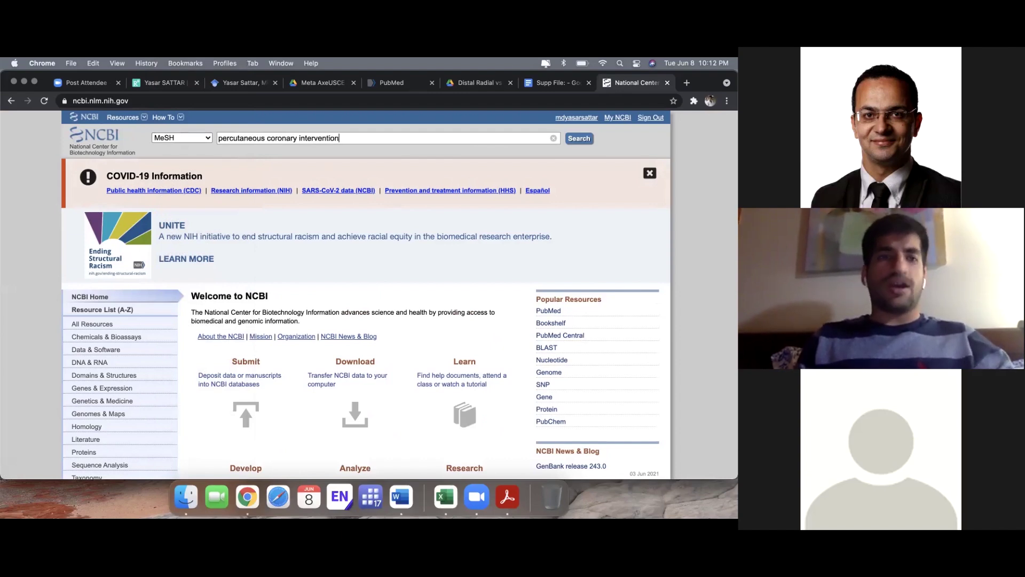
key("Return")
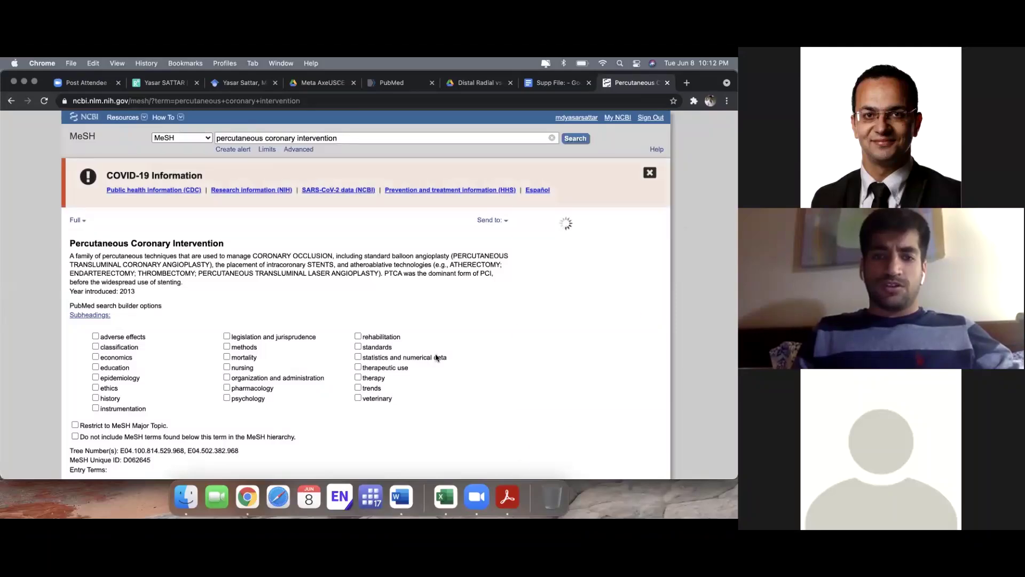
scroll(459, 334, "down", 3)
scroll(460, 333, "down", 5)
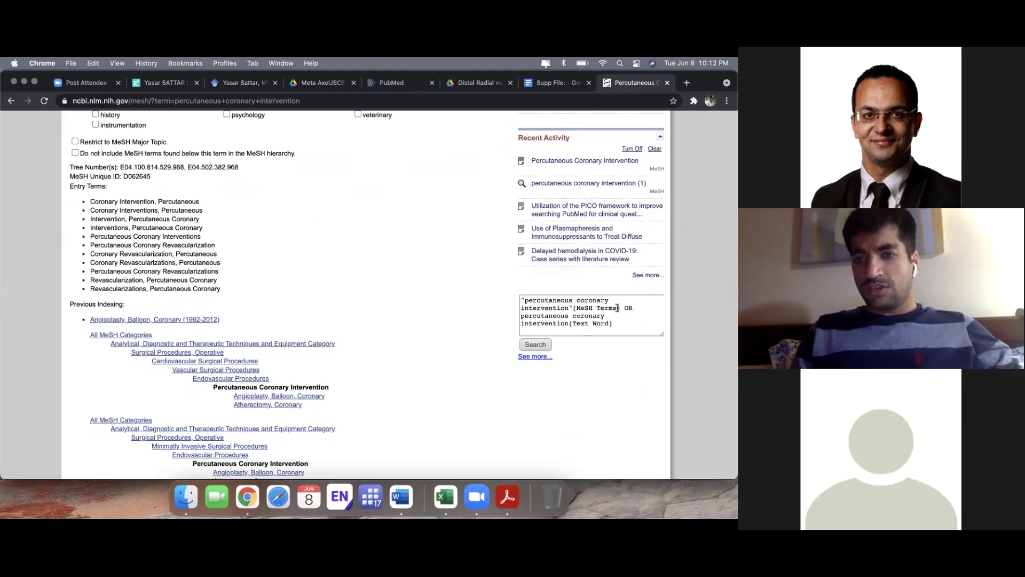
left_click_drag(618, 308, 523, 301)
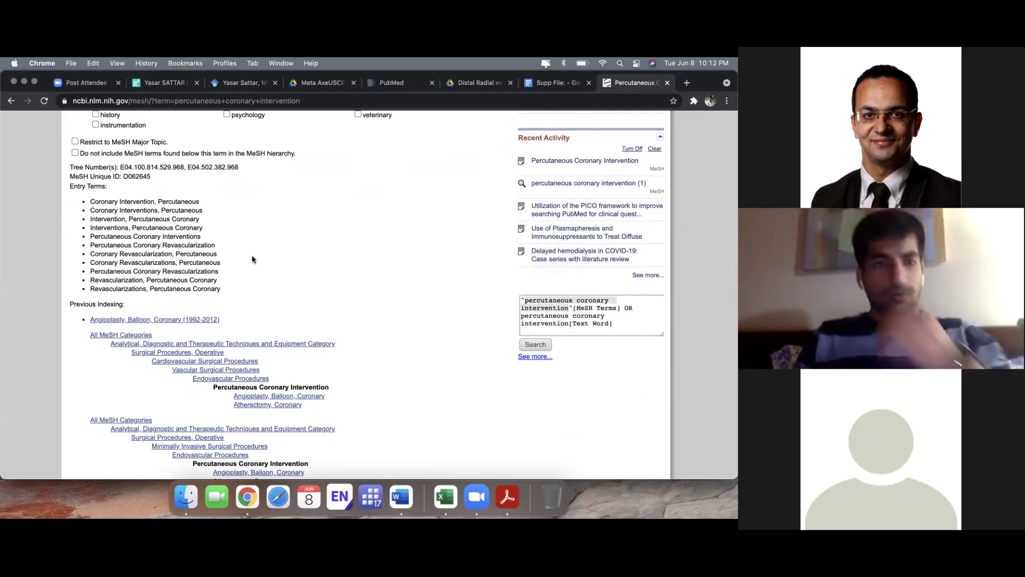
scroll(246, 259, "up", 1)
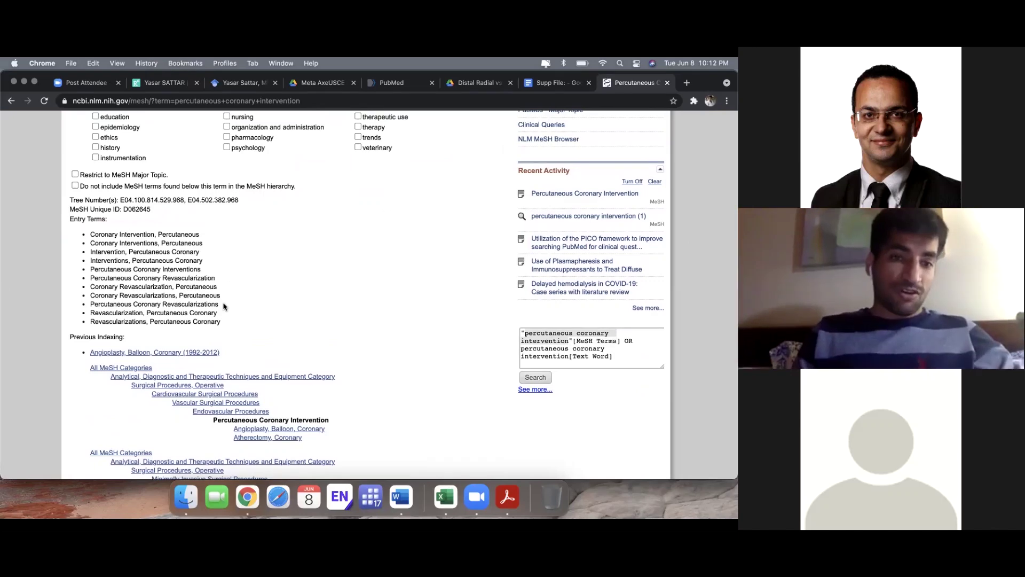
left_click(172, 293)
left_click_drag(222, 323, 90, 234)
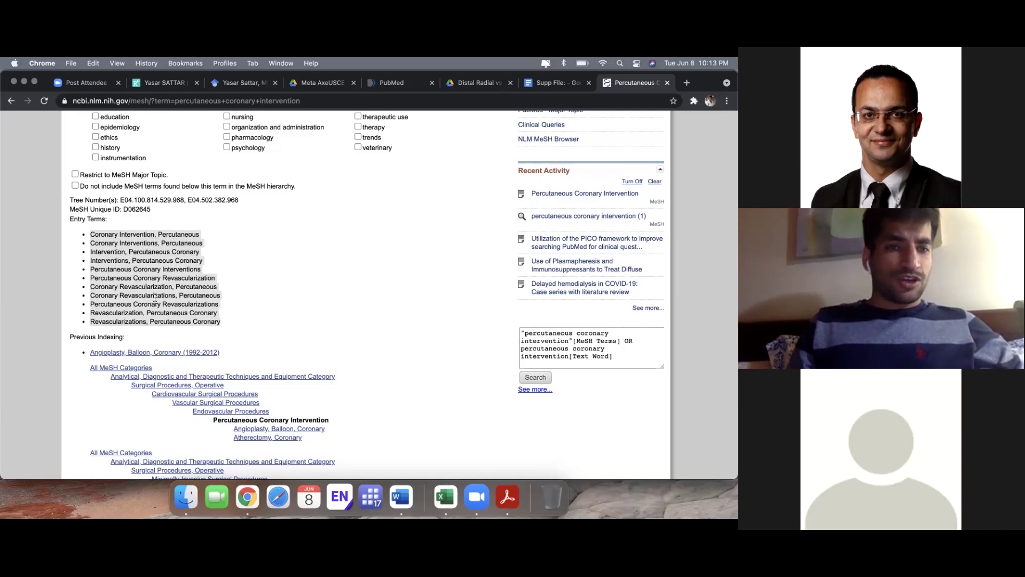
scroll(155, 298, "up", 10)
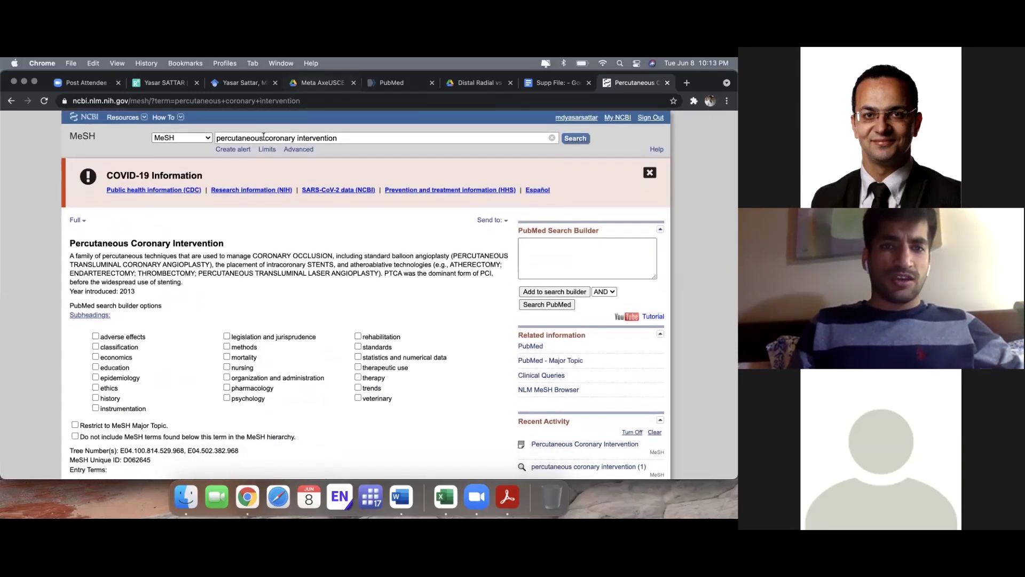
Truncate the MeSH query to 'percut* coron* interven*' and rerun it
left_click(263, 138)
key("BackSpace")
key("BackSpace")
key("BackSpace")
key("BackSpace")
key("BackSpace")
key("BackSpace")
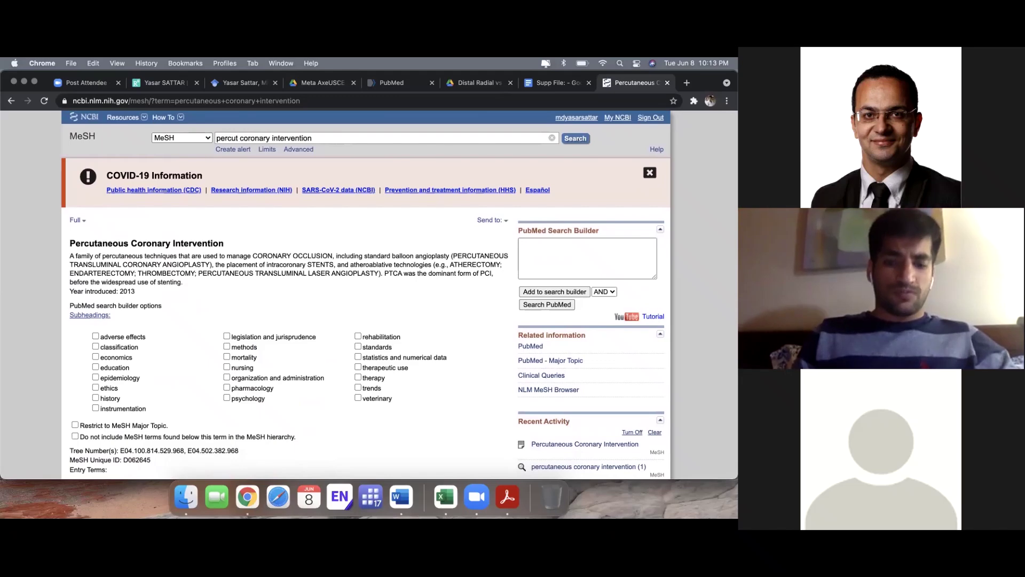
type("*")
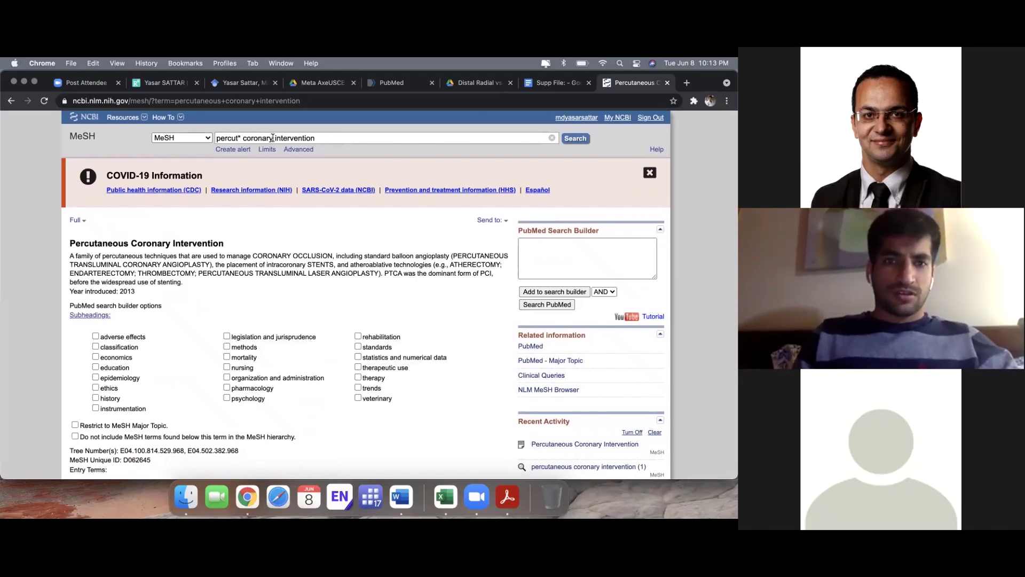
key("BackSpace")
key("BackSpace")
key("BackSpace")
type("*")
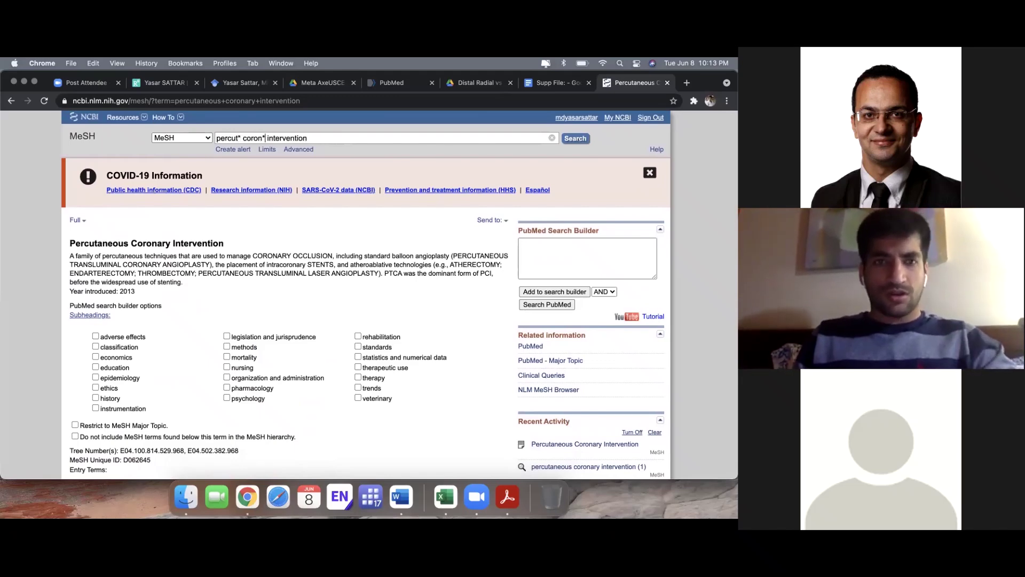
key("BackSpace")
key("BackSpace")
key("BackSpace")
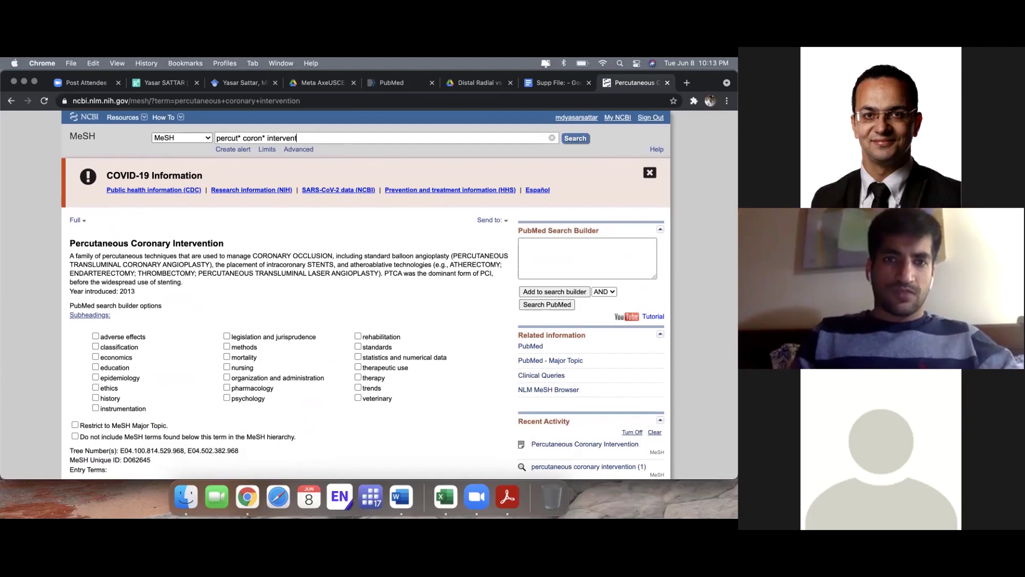
type("*")
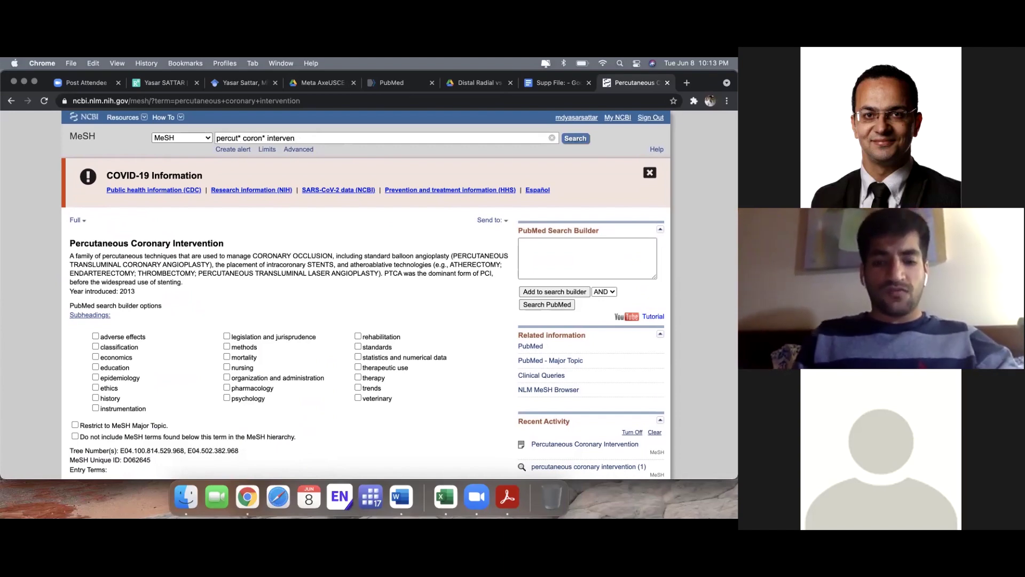
type("*")
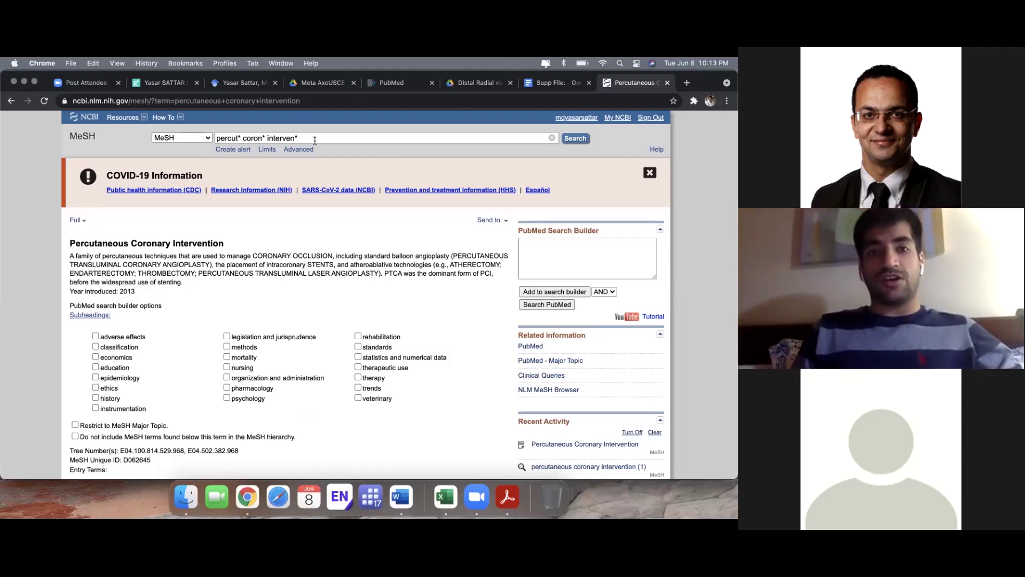
type("*")
key("Return")
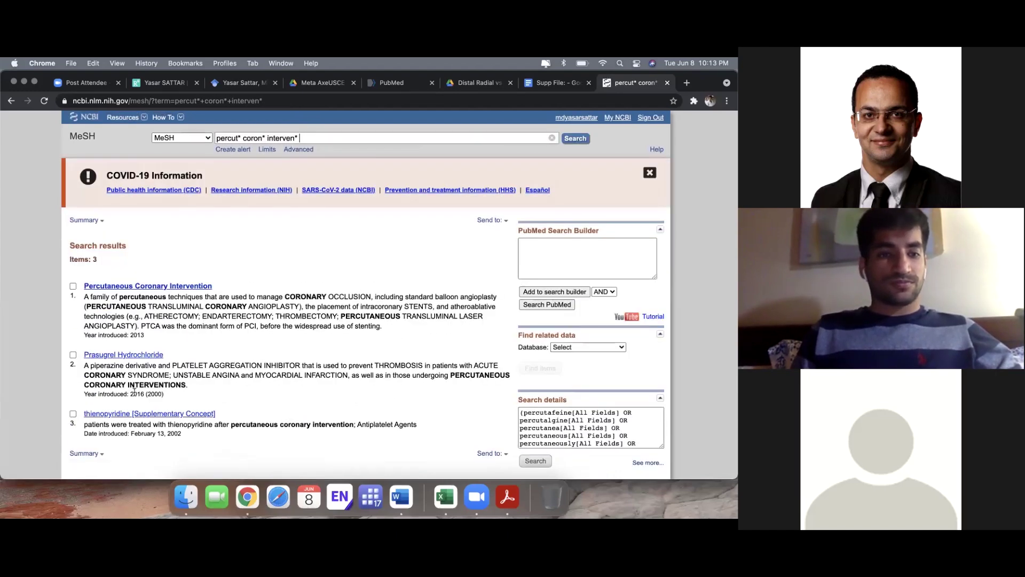
Run the percut* coron* interven* query in the PMC database (603 results)
scroll(136, 384, "down", 1)
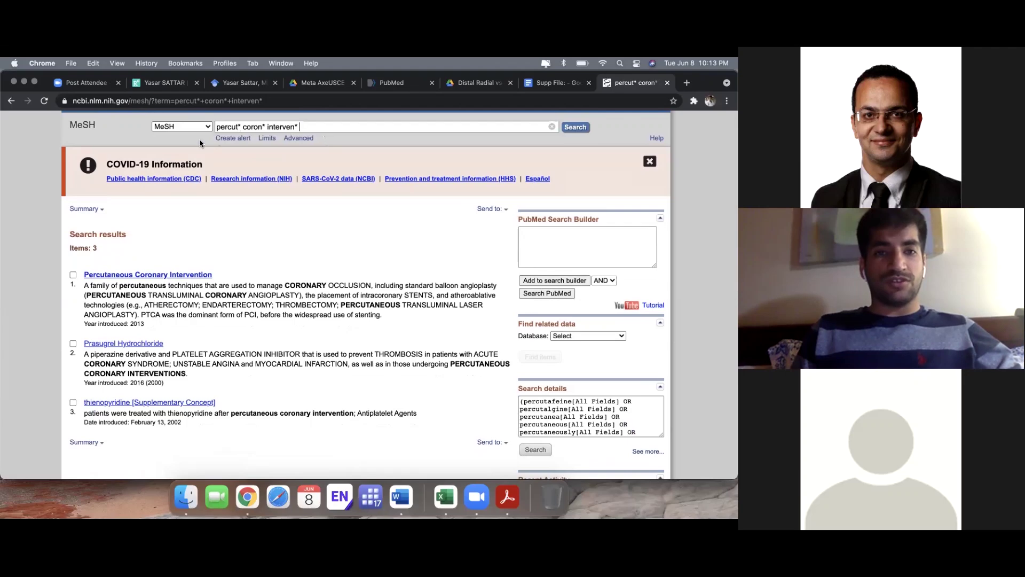
left_click(208, 128)
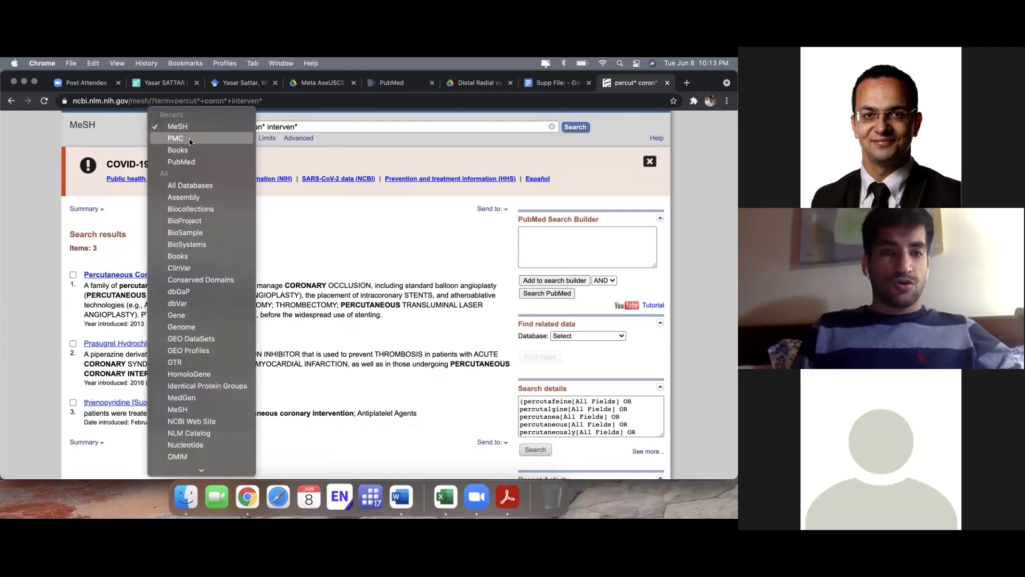
left_click(191, 139)
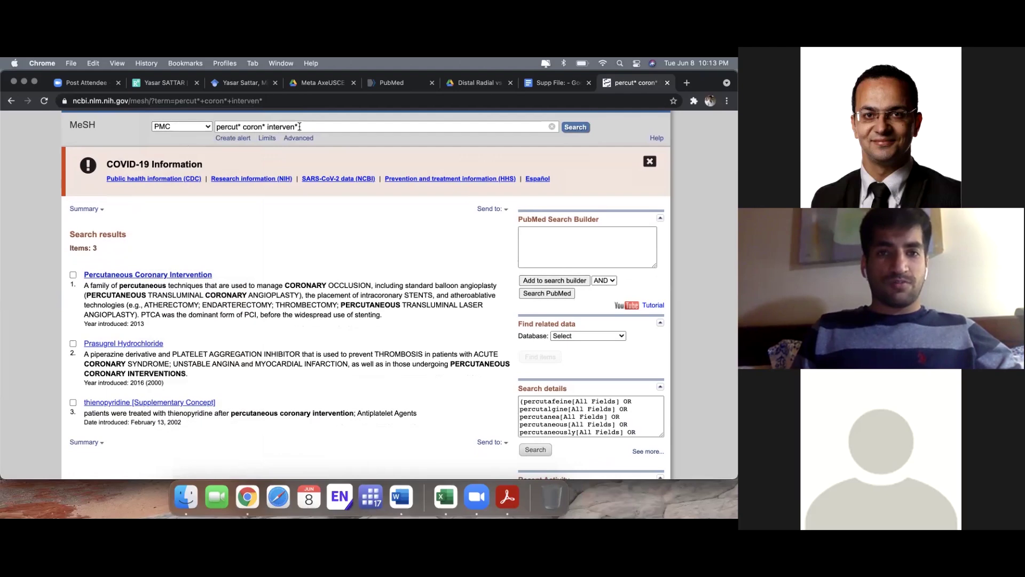
key("Return")
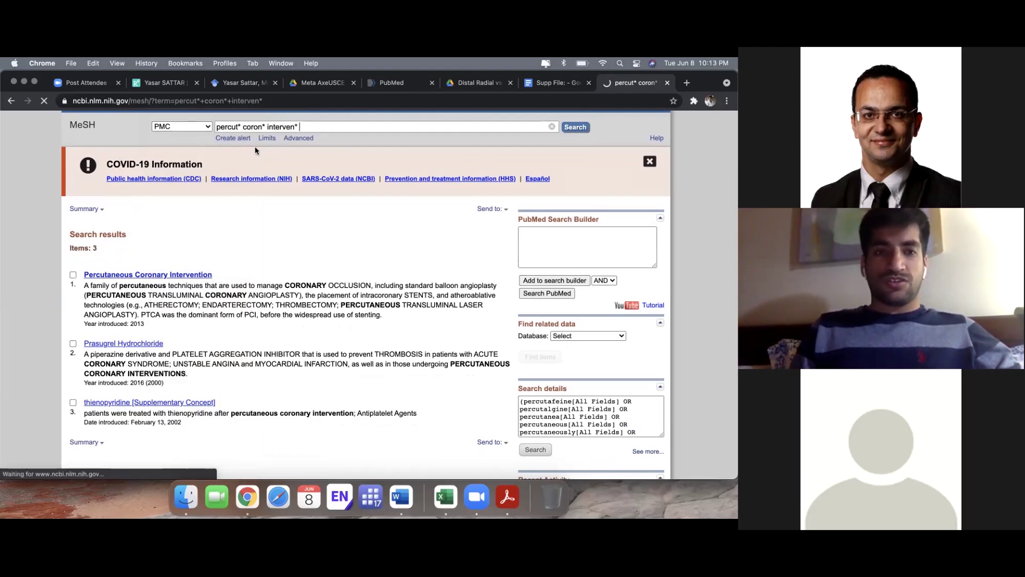
Append .kw to limit the PMC search to keywords, returning no items
scroll(255, 288, "down", 5)
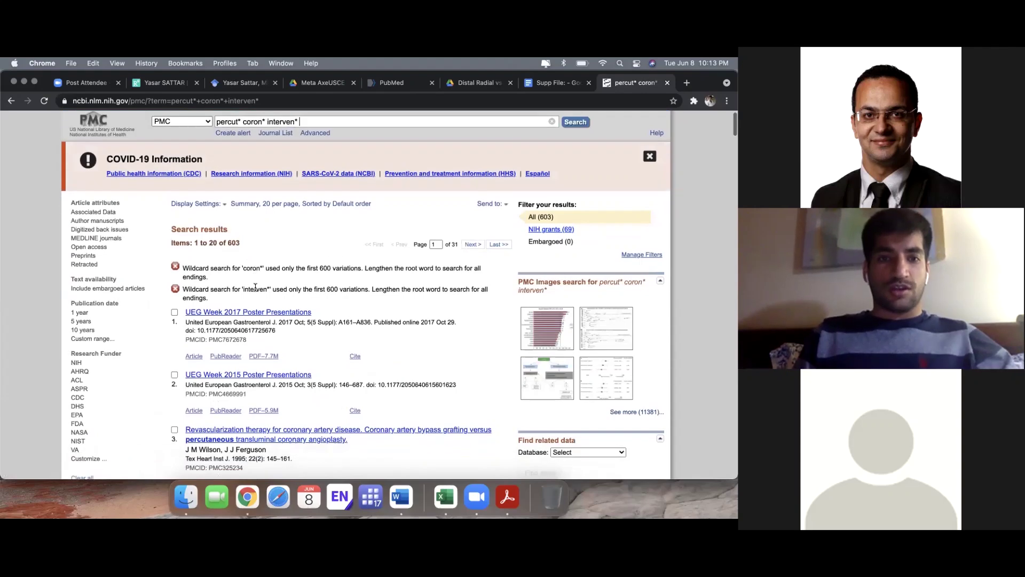
scroll(256, 291, "up", 5)
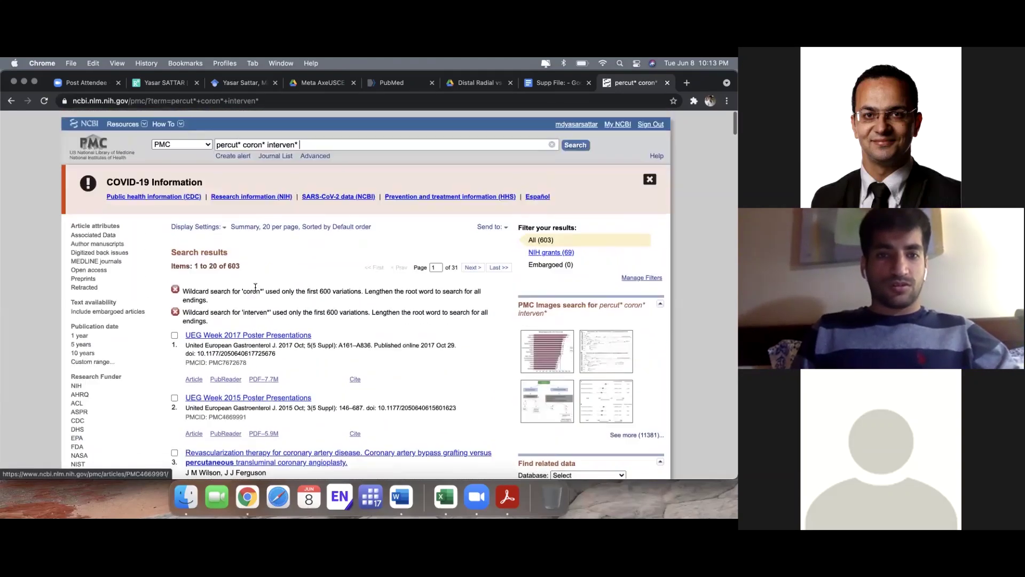
left_click(224, 134)
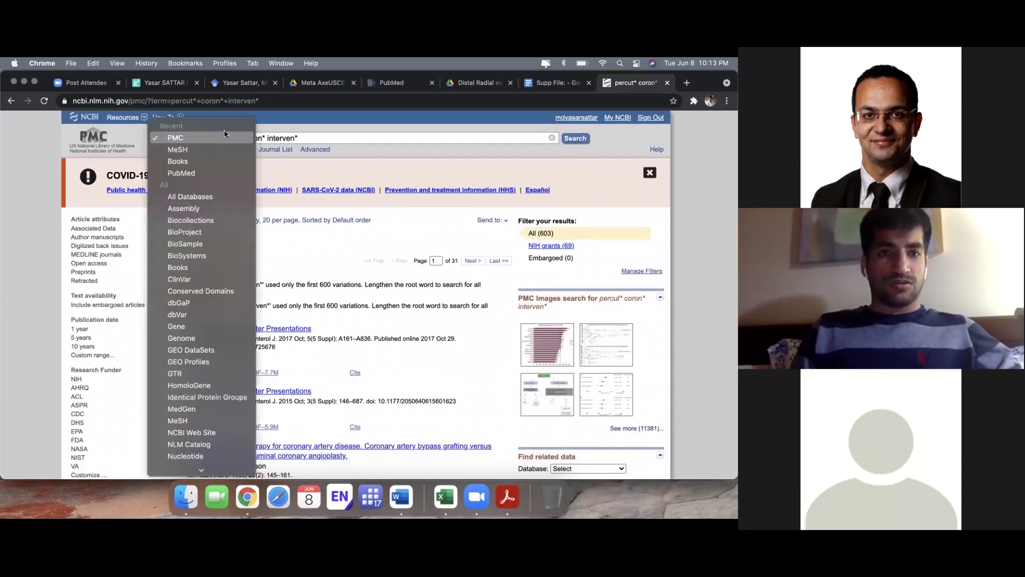
left_click(315, 138)
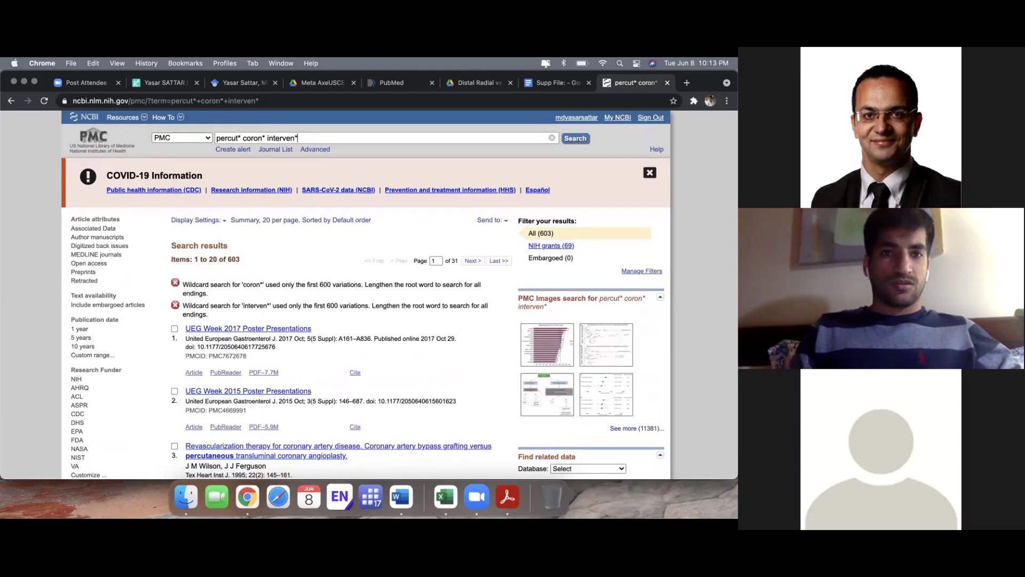
type(".kw")
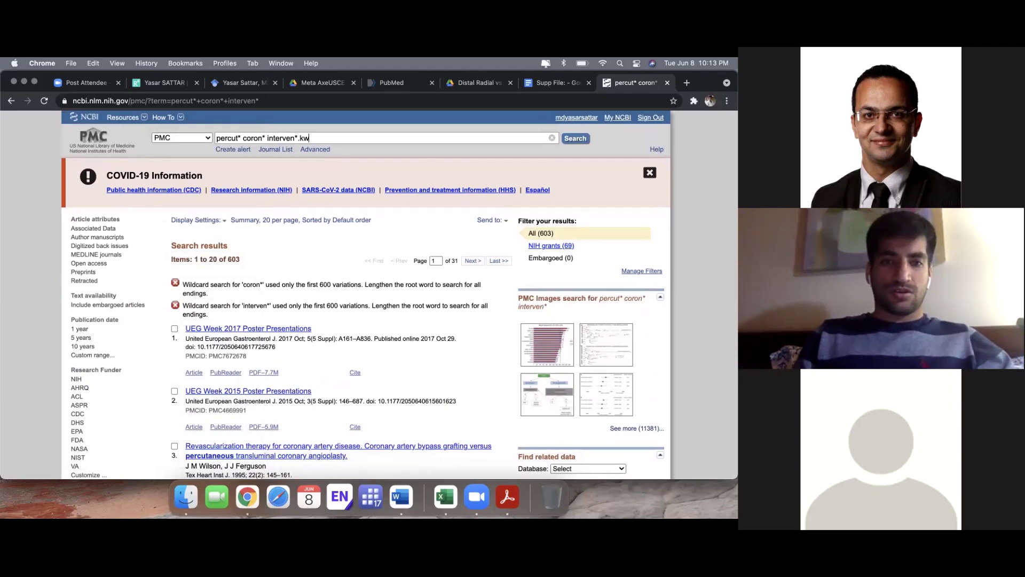
key("Return")
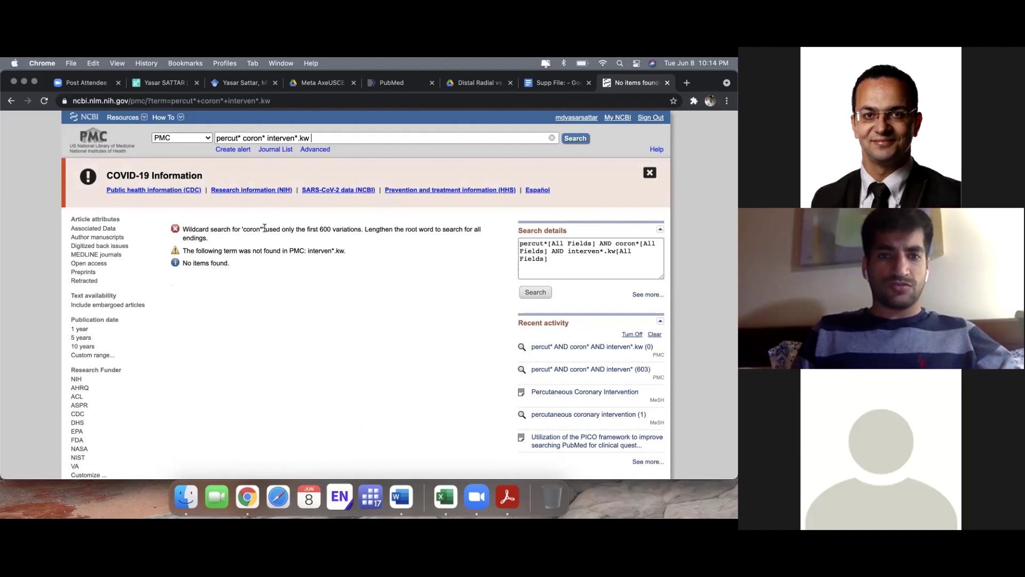
Spell out 'coronary' in place of coron* and rerun the PMC search
left_click(263, 138)
type("ary")
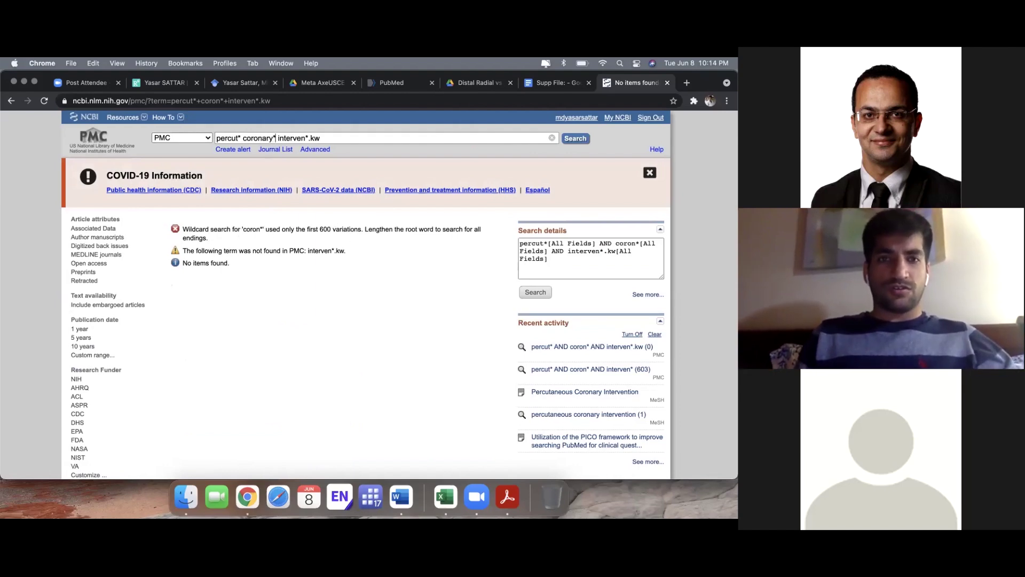
key("Delete")
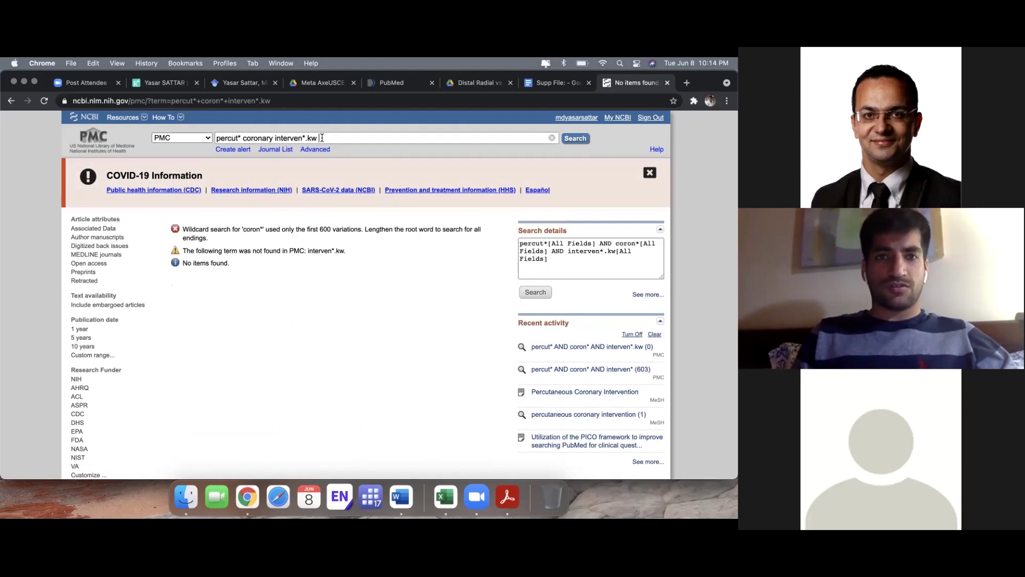
key("Return")
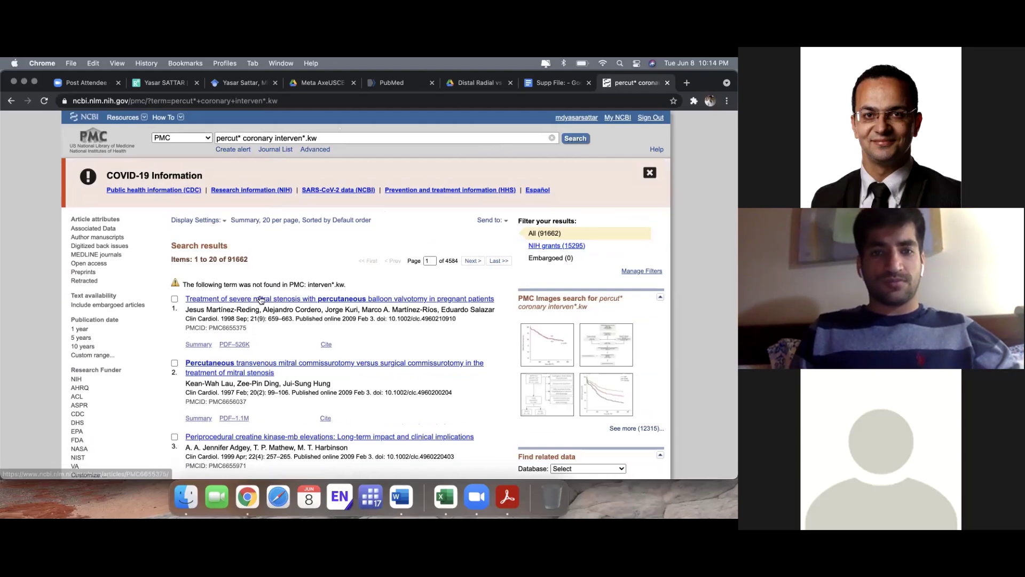
Remove the .kw restriction and rerun, getting 44,081 PMC results
scroll(272, 301, "down", 2)
scroll(290, 300, "up", 1)
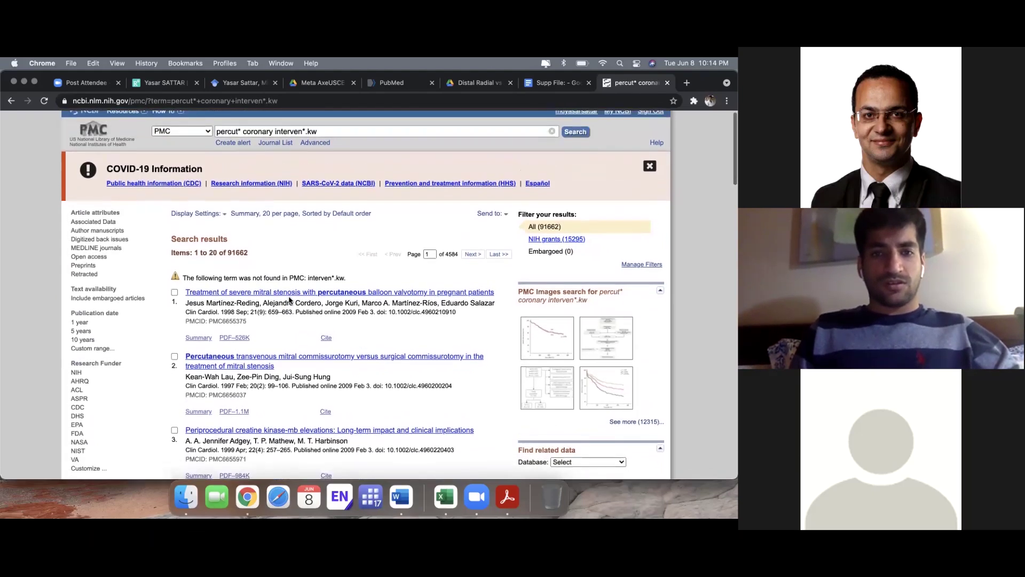
scroll(316, 187, "up", 1)
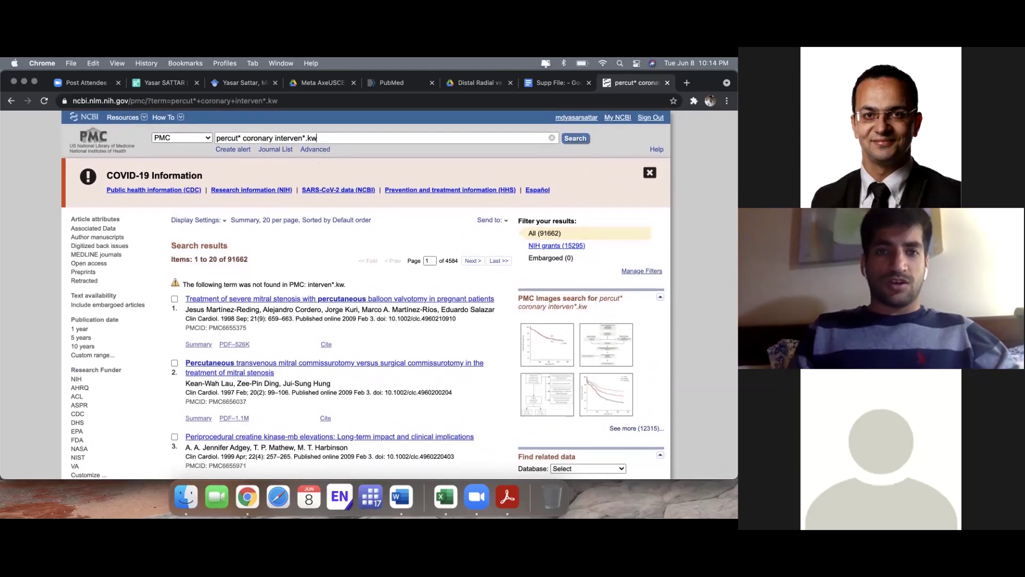
key("BackSpace")
key("BackSpace")
key("BackSpace")
key("Return")
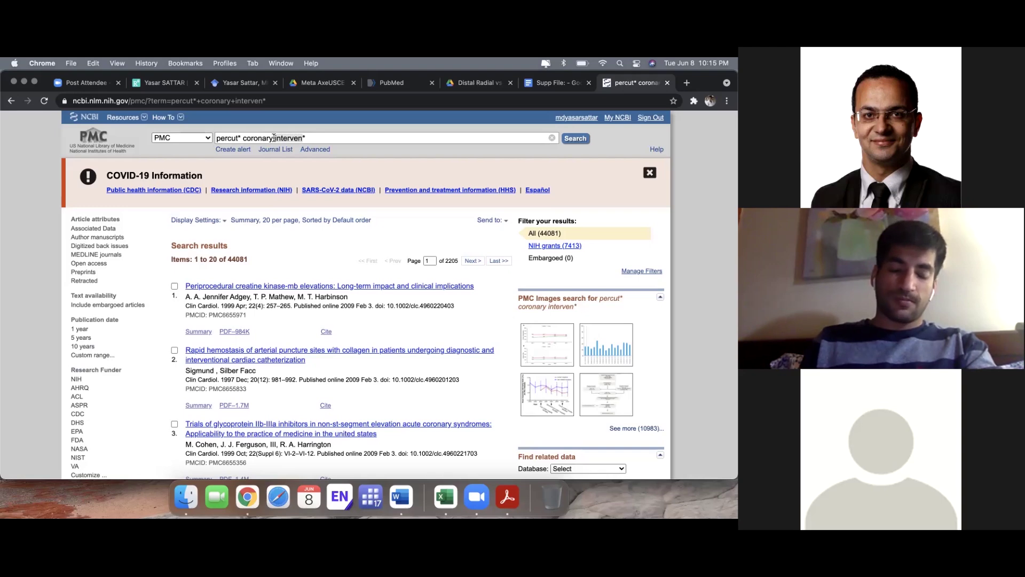
Add an asterisk after interven and toggle the additional filter options
left_click(304, 137)
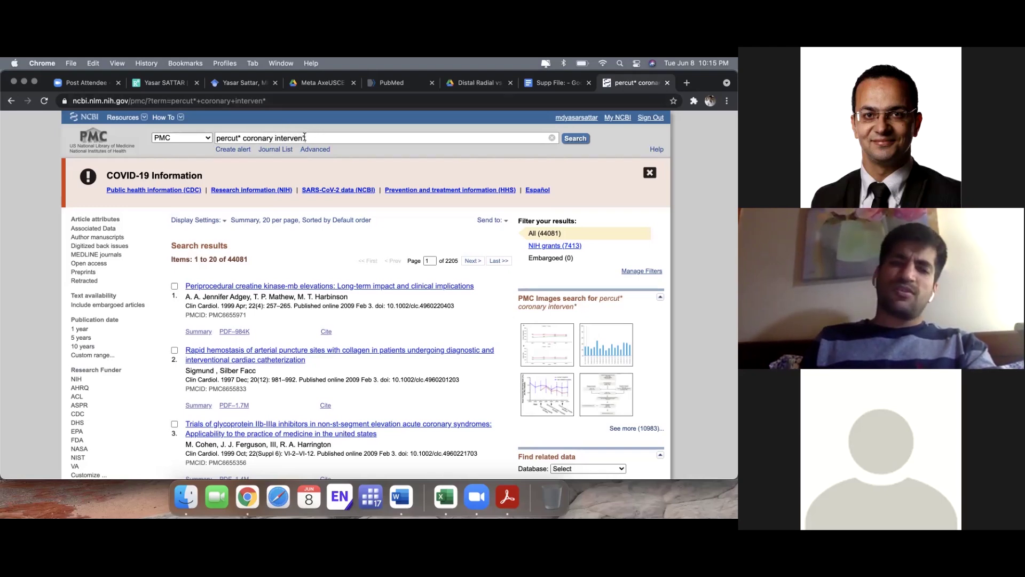
type("*")
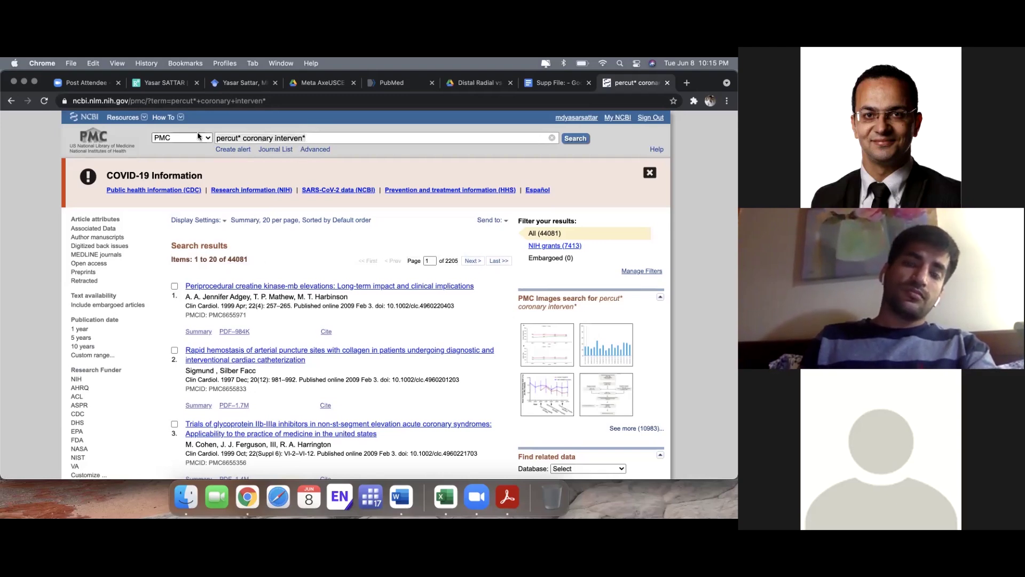
scroll(118, 306, "down", 5)
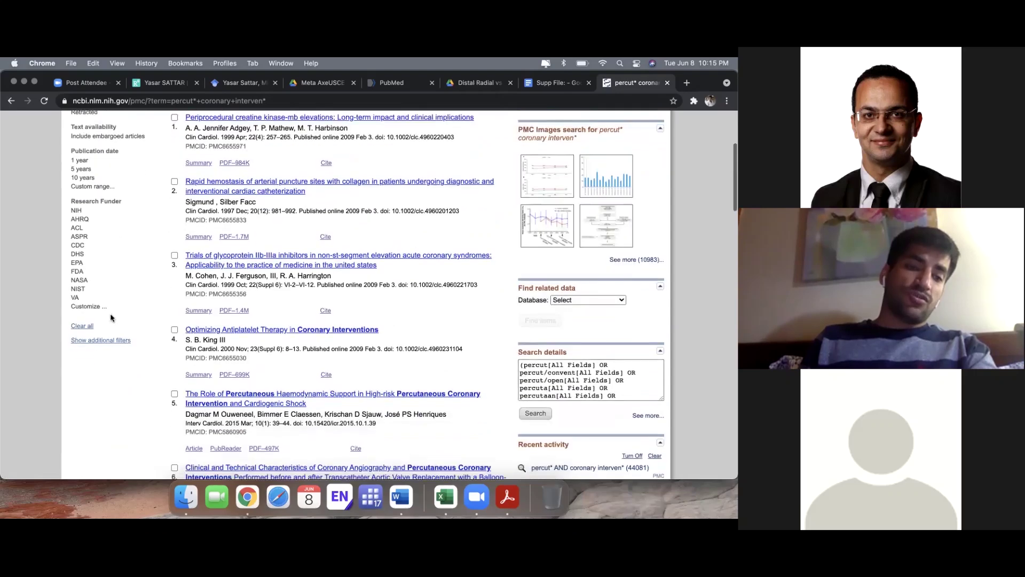
left_click(102, 341)
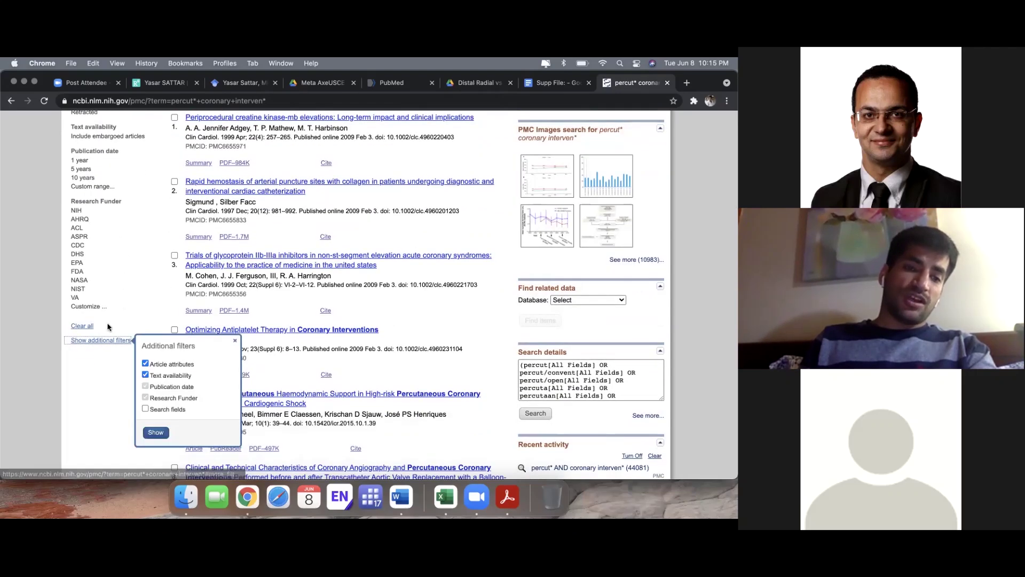
left_click(92, 367)
Switch the search database from PMC to PubMed
scroll(91, 363, "up", 4)
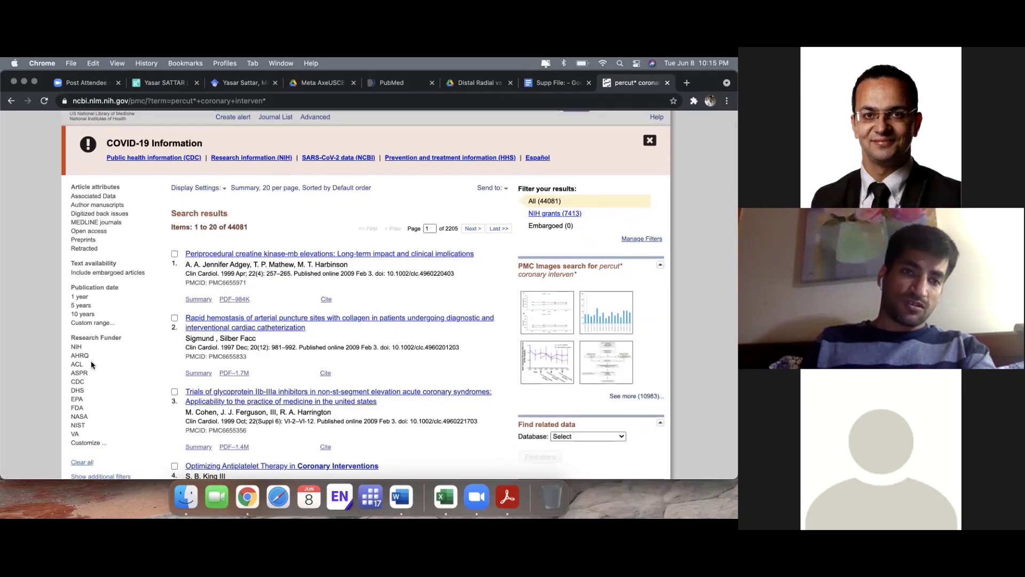
scroll(117, 256, "up", 1)
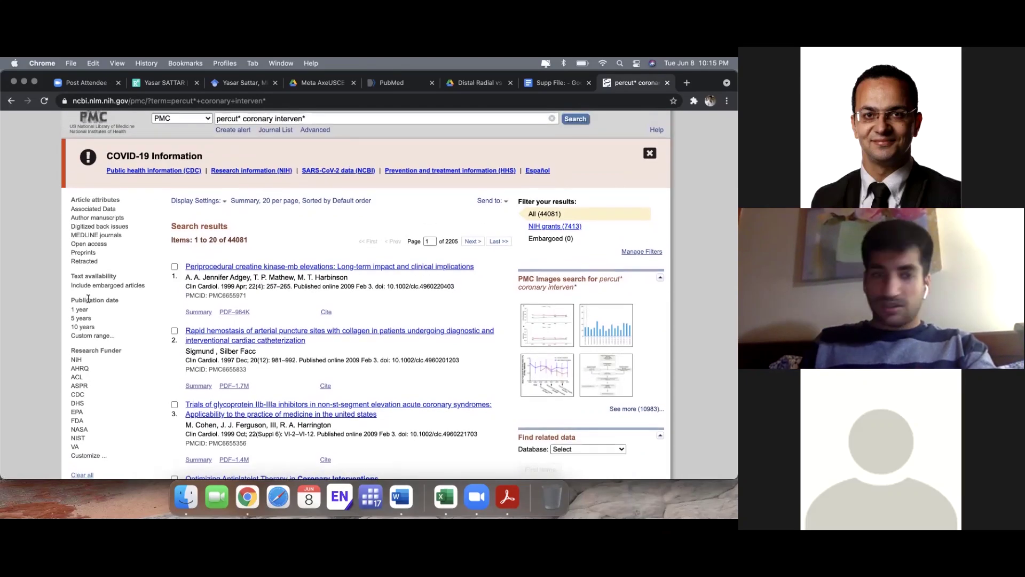
scroll(88, 298, "up", 1)
left_click(186, 140)
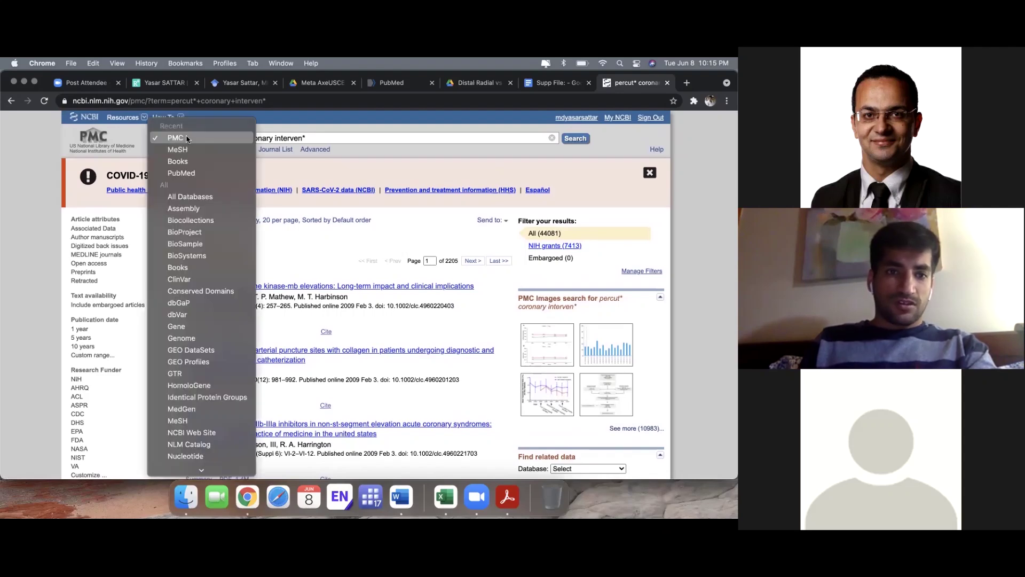
scroll(187, 350, "down", 5)
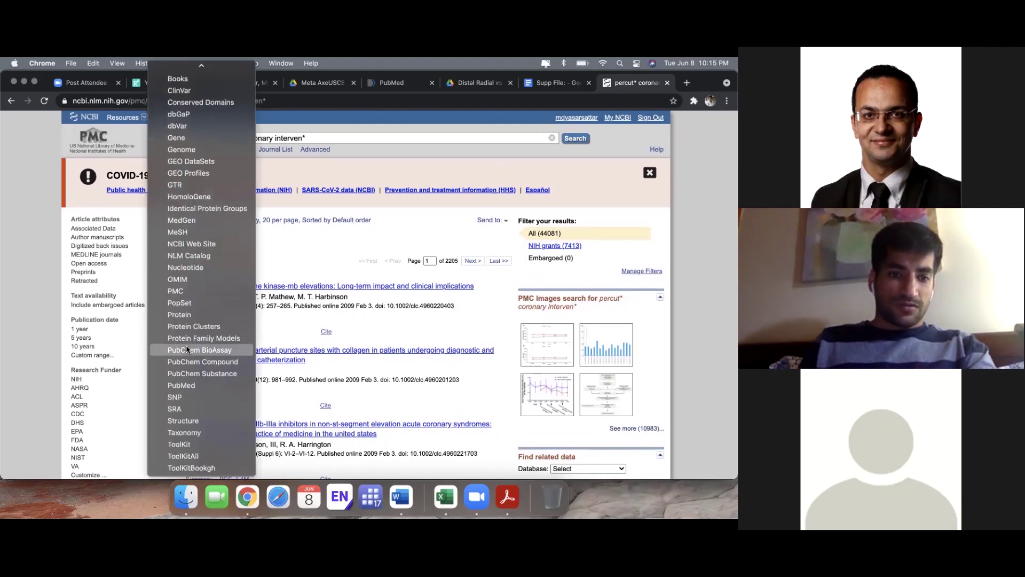
left_click(185, 386)
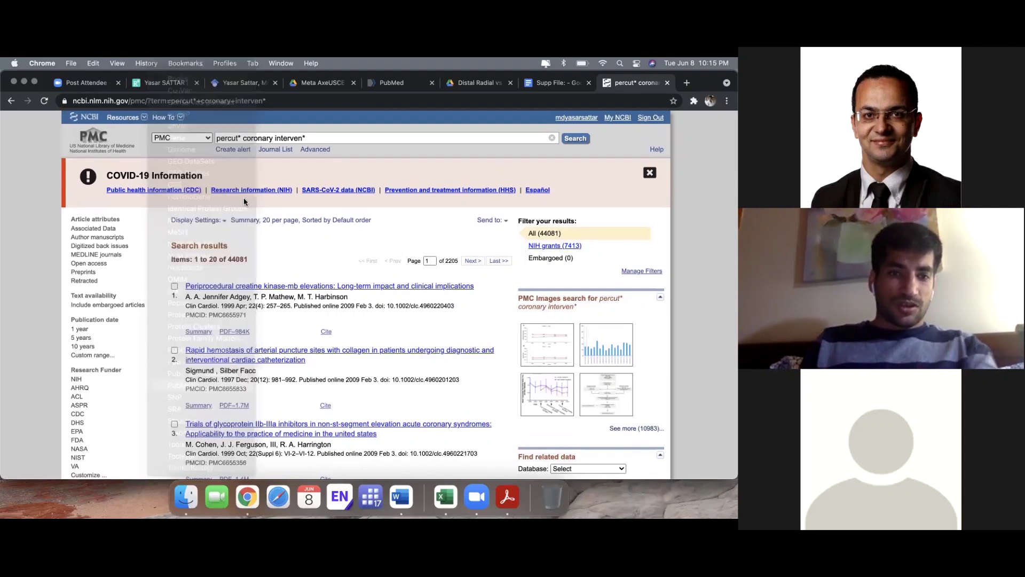
Search PubMed for 'distal radial', getting 8,461 results
left_click(570, 139)
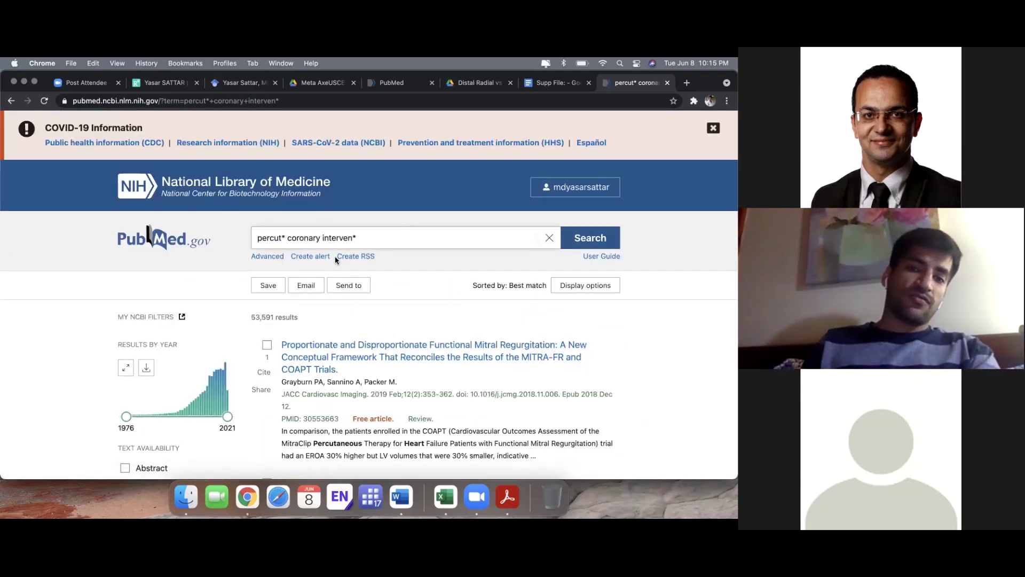
left_click_drag(360, 239, 263, 230)
key("BackSpace")
type("d")
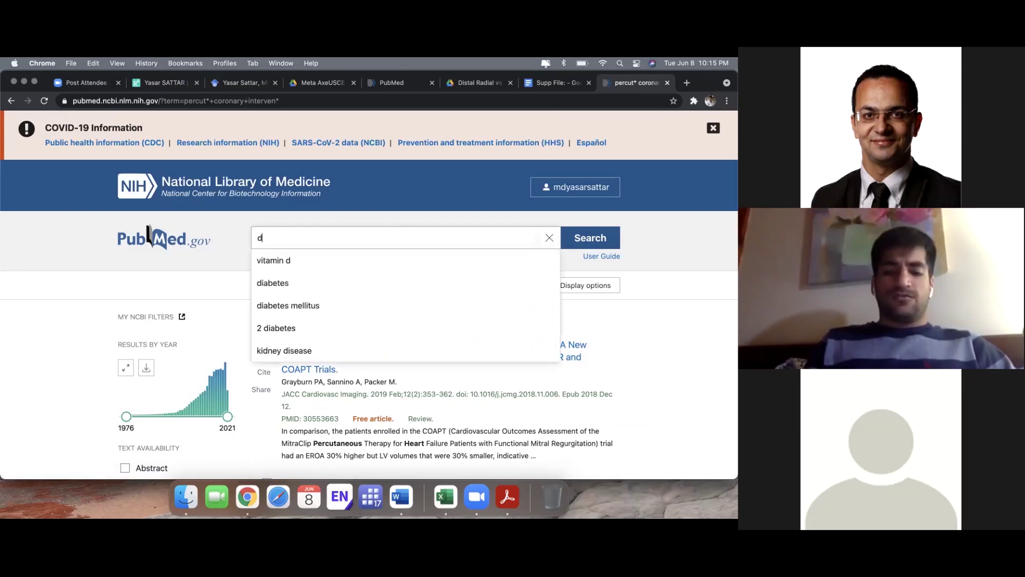
type("istal radial")
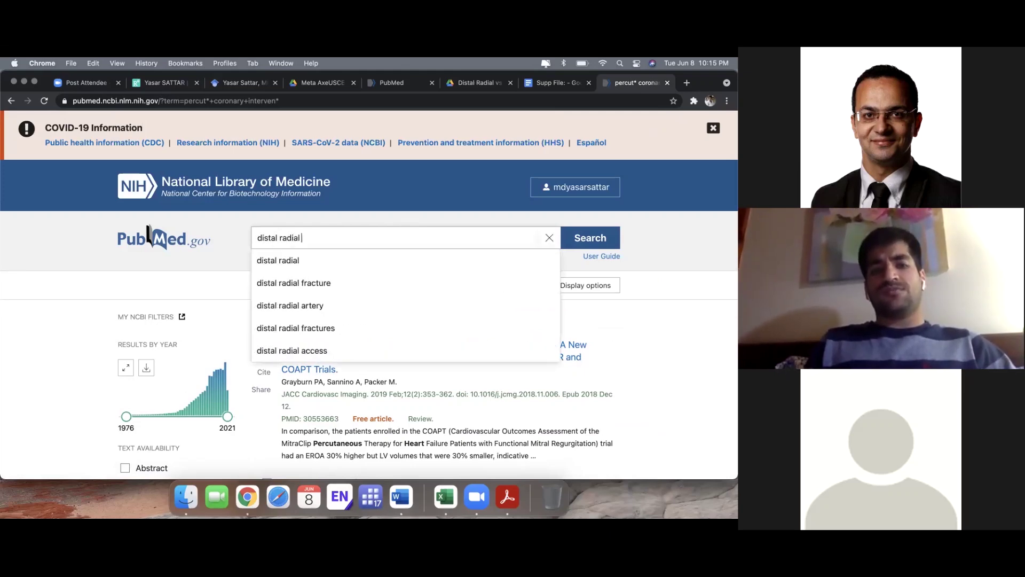
type(" cor")
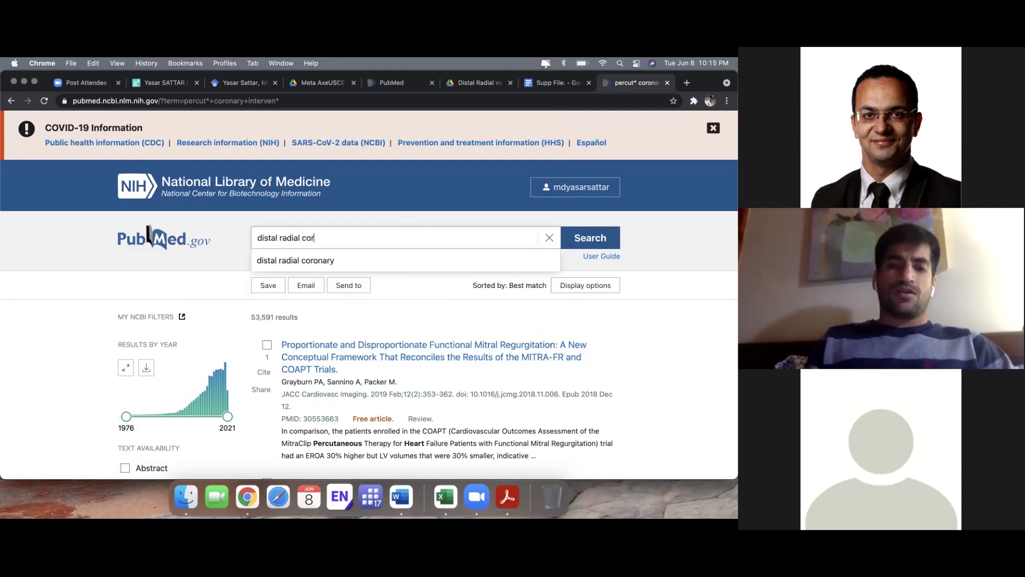
key("BackSpace")
key("BackSpace")
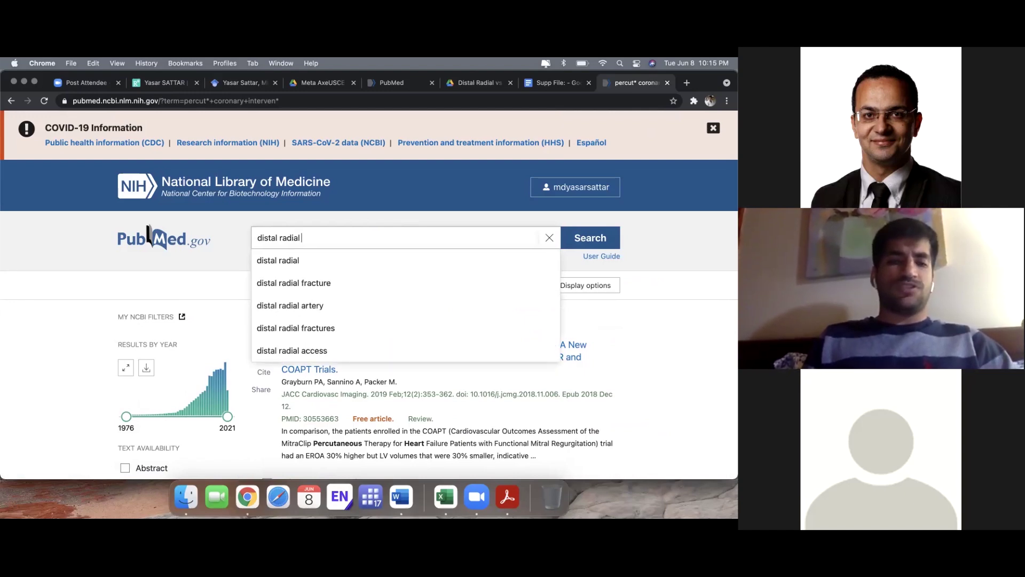
key("Return")
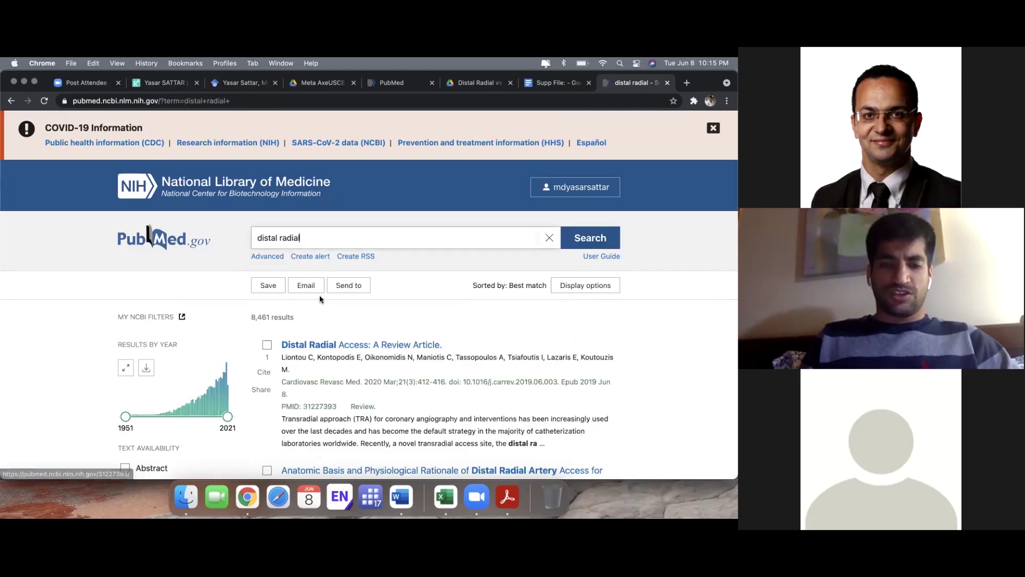
Extend the query to 'distal radial percutaneous coronary intervention', narrowing to 148 results
left_click(312, 237)
type("access")
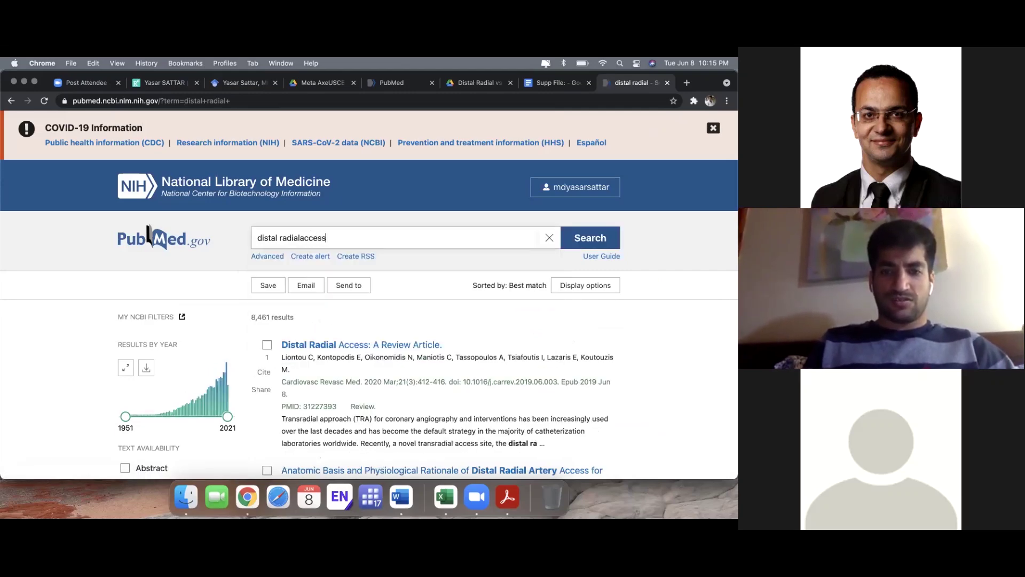
key("BackSpace")
key("BackSpace")
key("BackSpace")
key("BackSpace")
key("BackSpace")
key("BackSpace")
type("p")
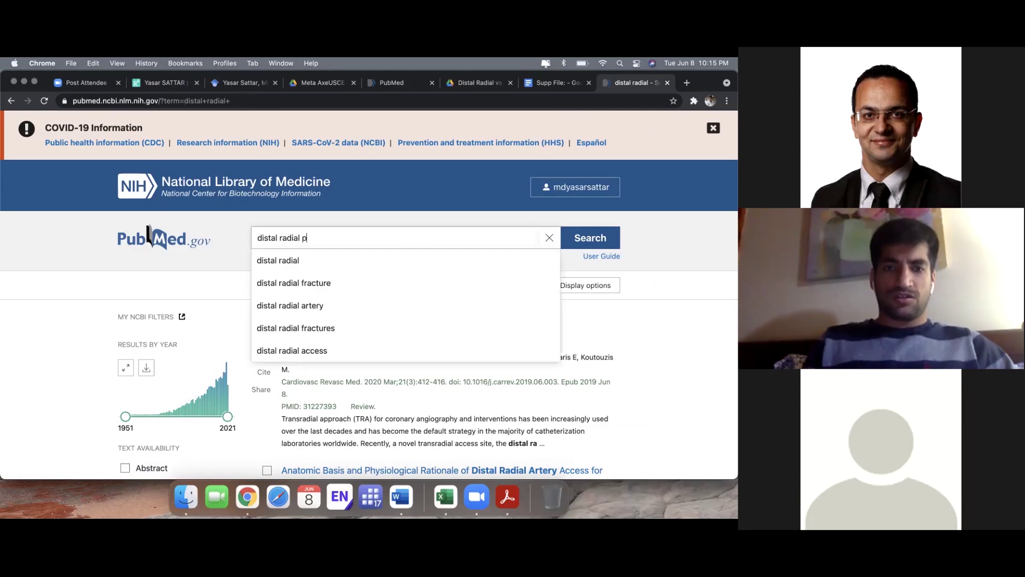
type("ercutaneo")
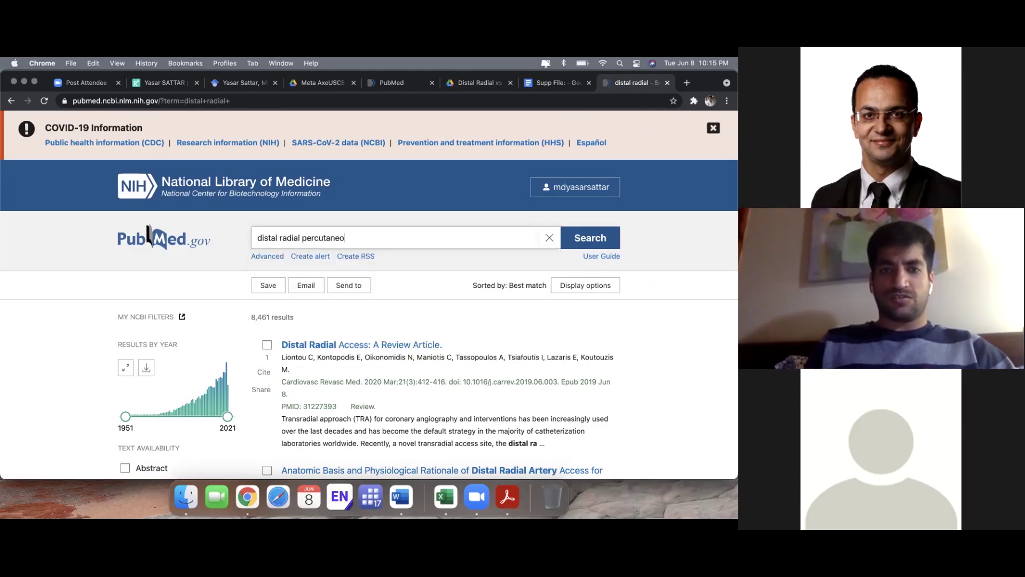
type("us coronary i")
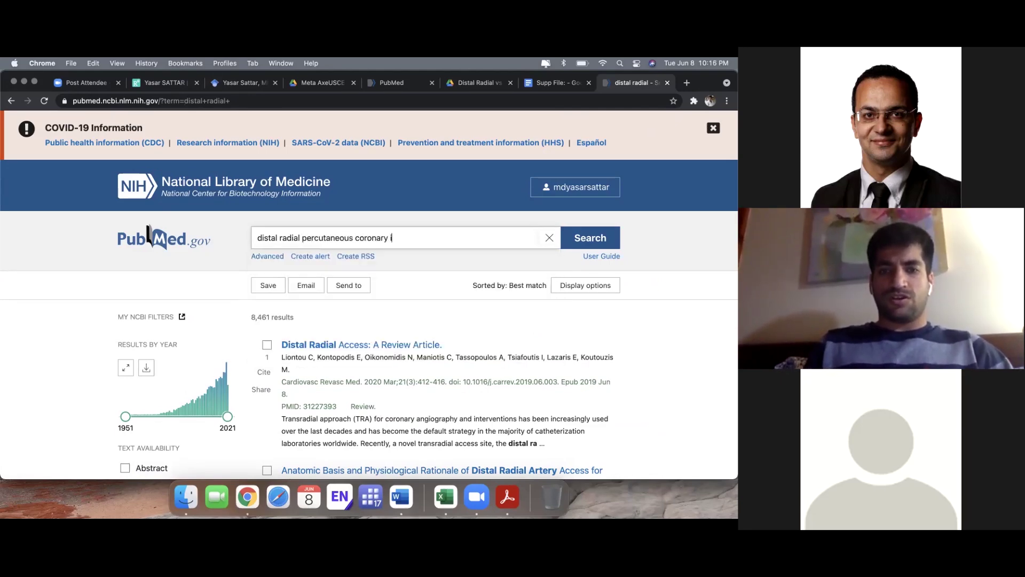
type("ntervention")
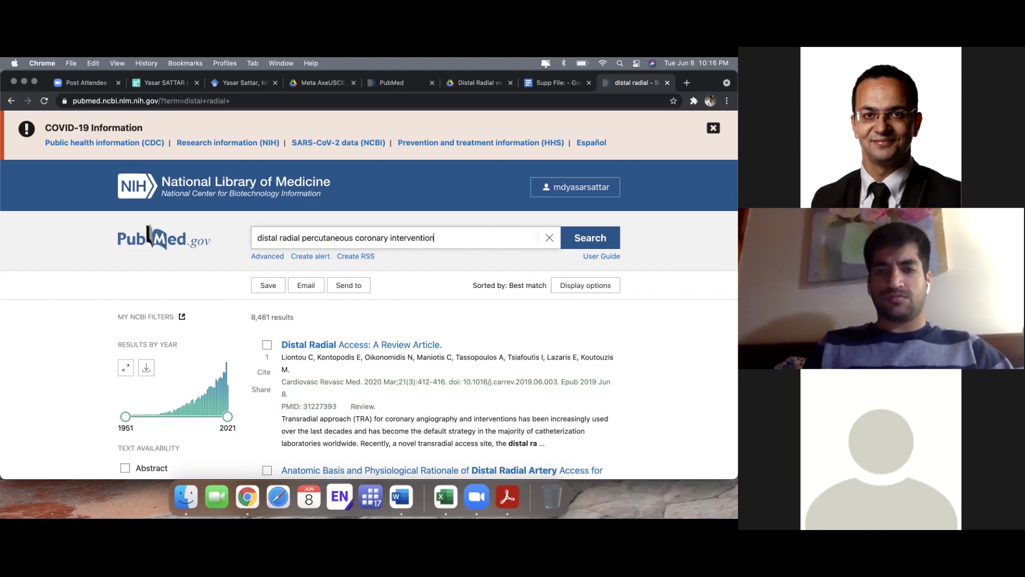
key("Return")
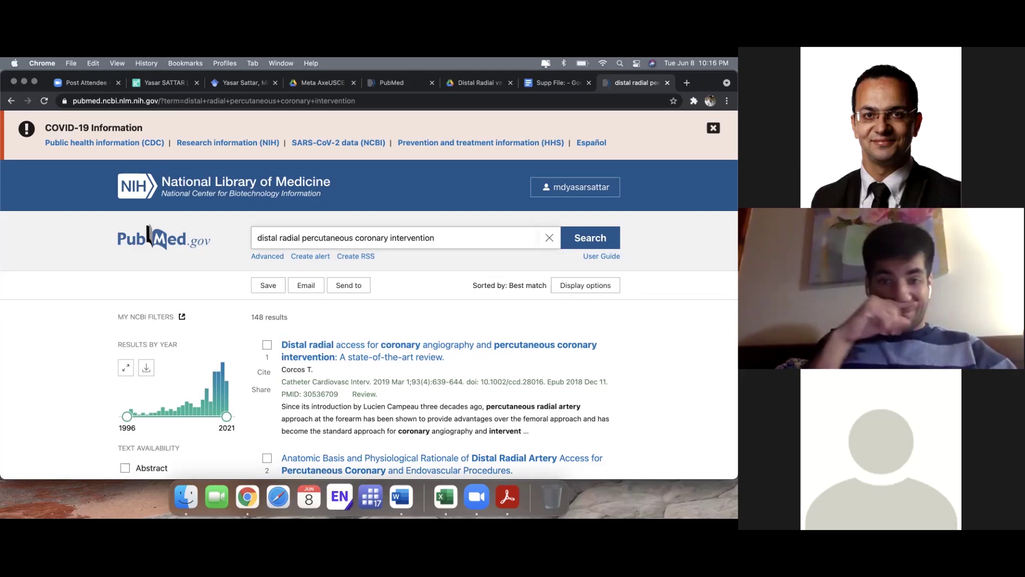
Apply the Meta-Analysis article type filter and cut the query back to 'distal radial'
scroll(143, 355, "down", 5)
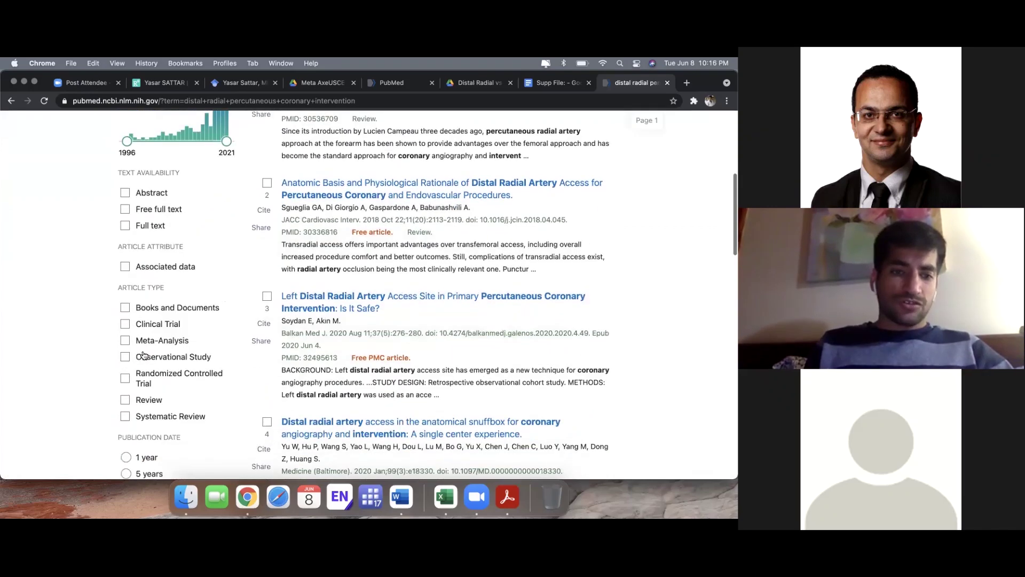
scroll(143, 355, "down", 2)
left_click(125, 275)
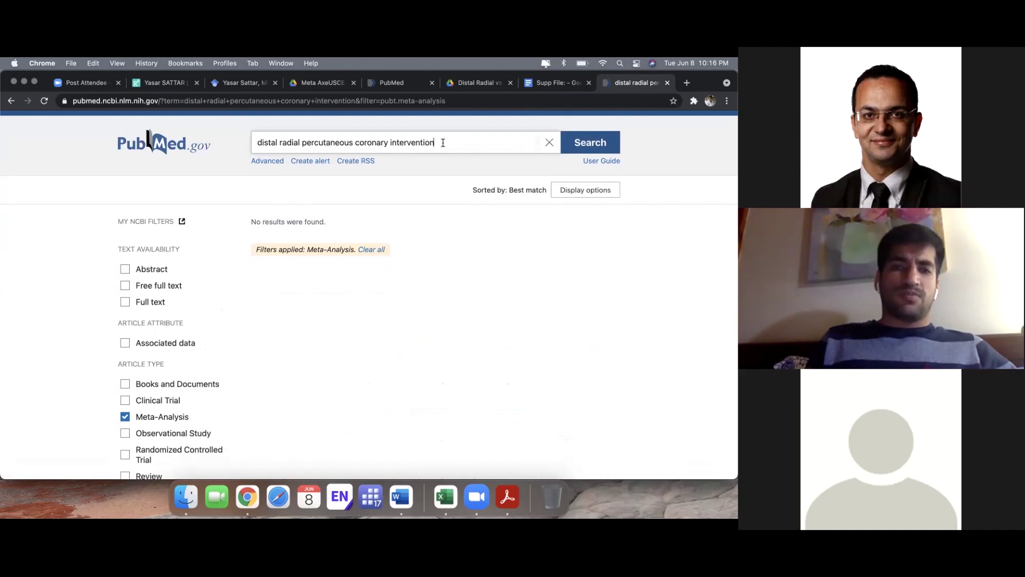
left_click_drag(443, 144, 309, 143)
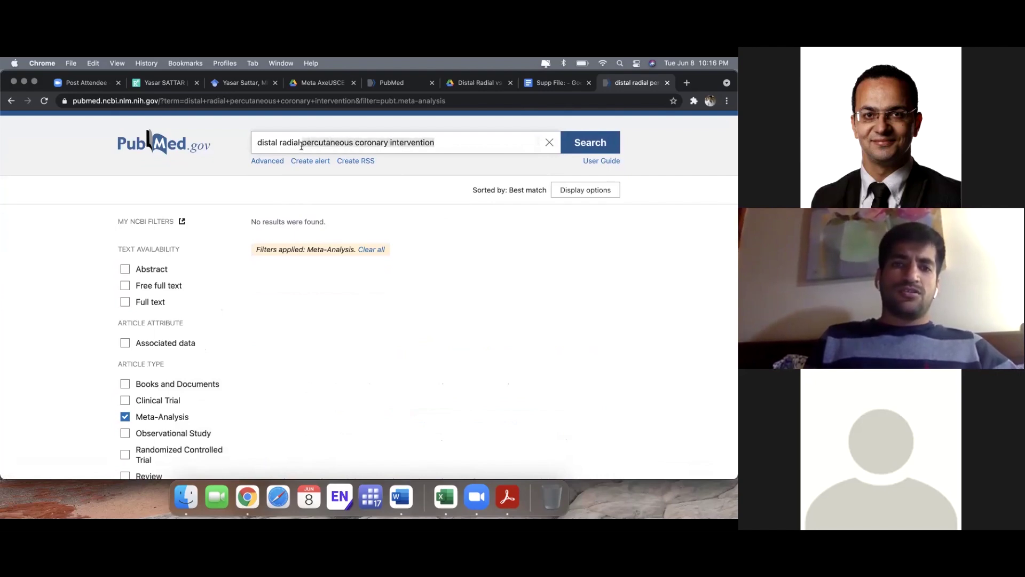
triple_click(303, 146)
key("super+c")
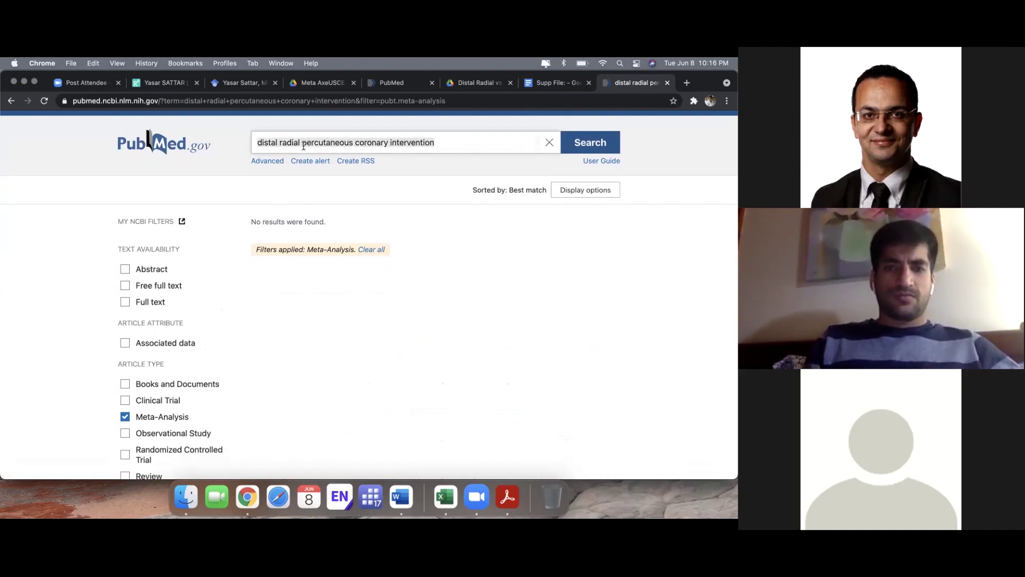
left_click(435, 143)
left_click_drag(437, 143, 303, 143)
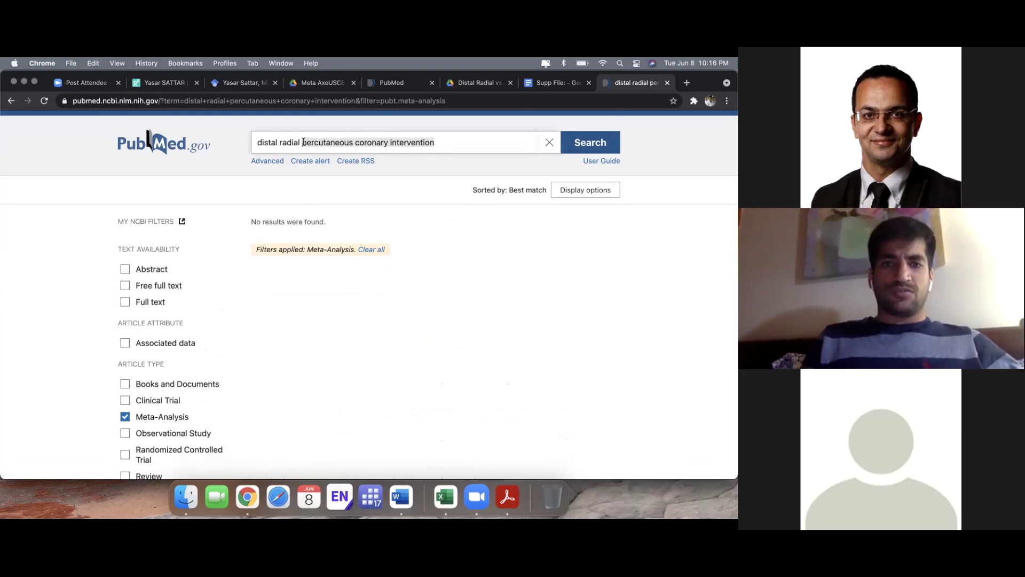
key("BackSpace")
key("Return")
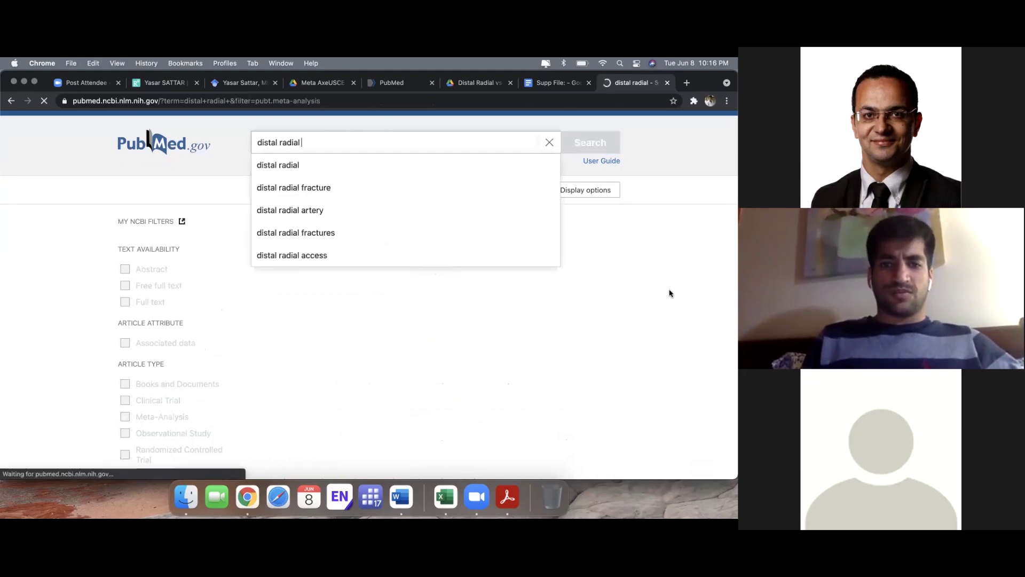
Browse the 45 meta-analysis results, then remove the Meta-Analysis filter
scroll(443, 366, "down", 2)
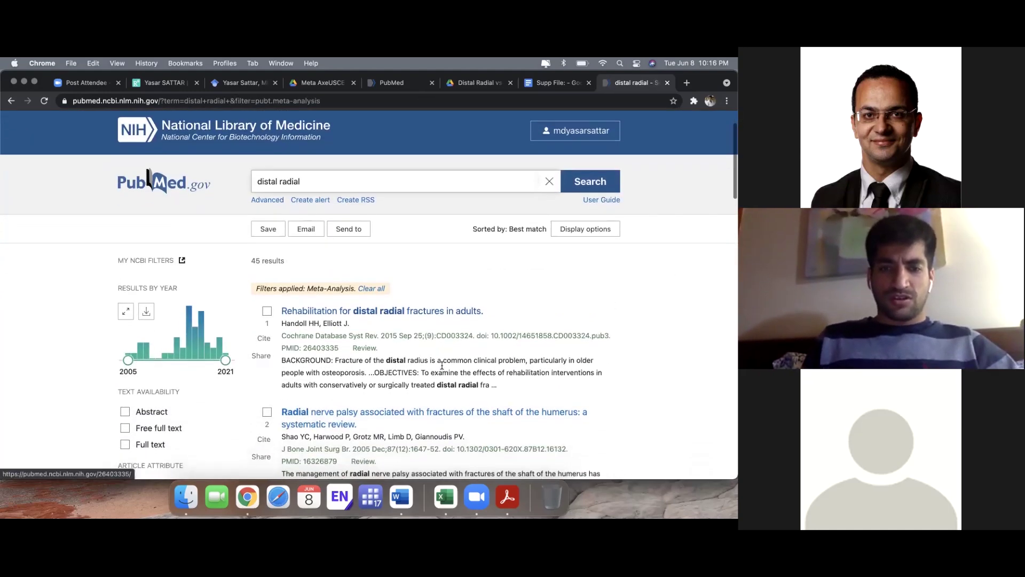
scroll(377, 321, "down", 2)
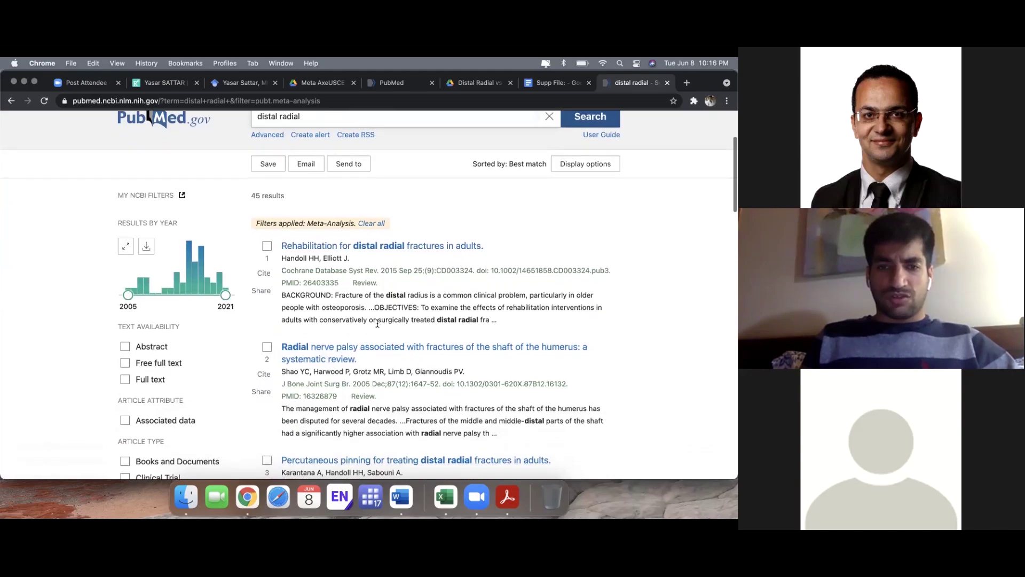
scroll(378, 323, "down", 5)
scroll(378, 323, "up", 2)
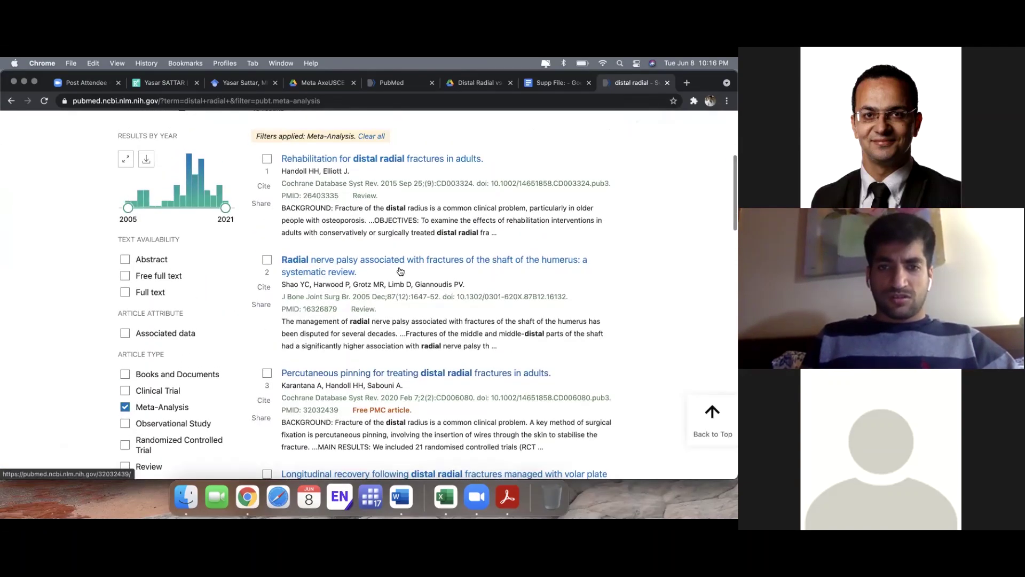
scroll(400, 273, "down", 5)
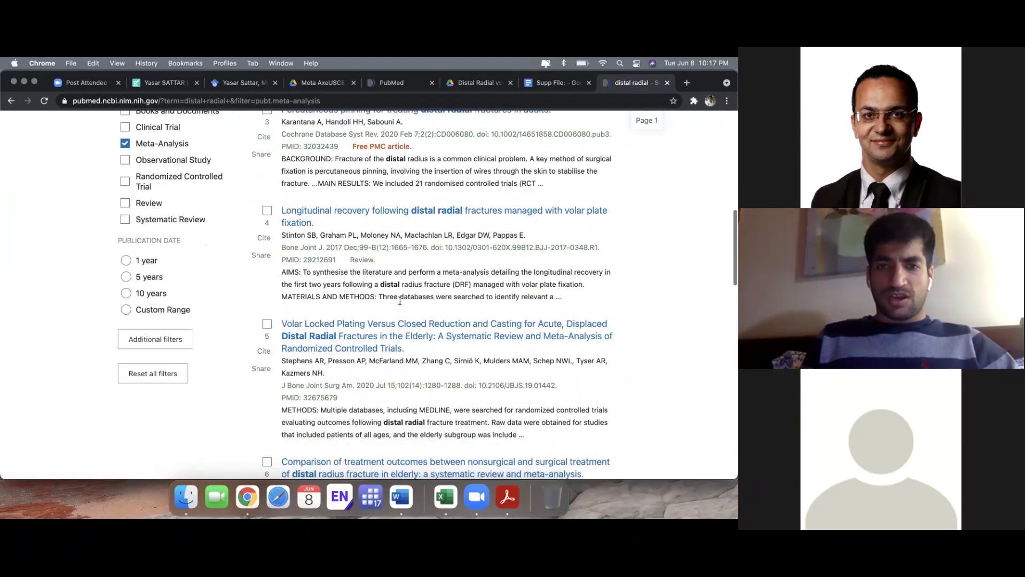
scroll(400, 300, "down", 2)
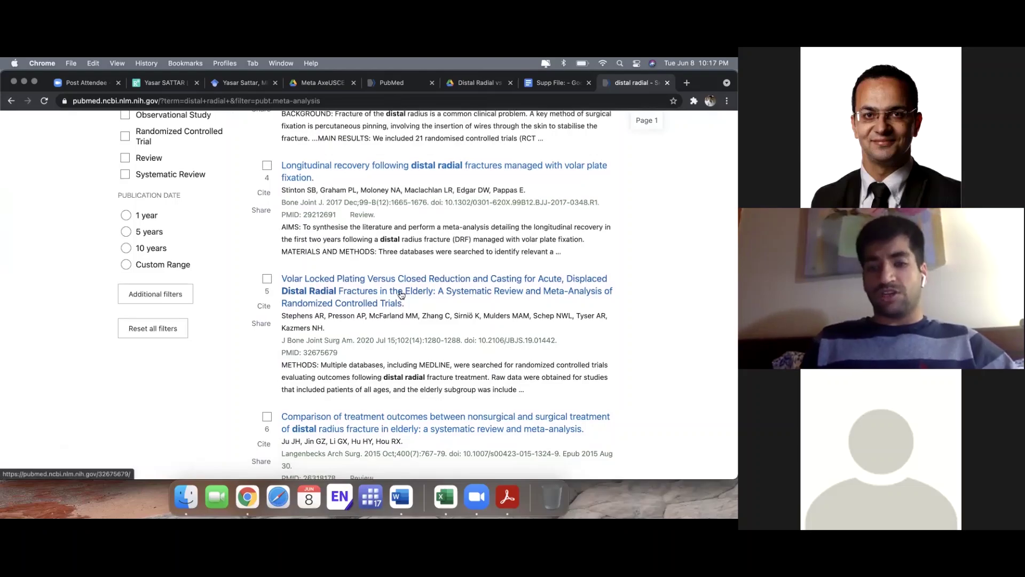
scroll(402, 294, "down", 2)
scroll(400, 293, "down", 7)
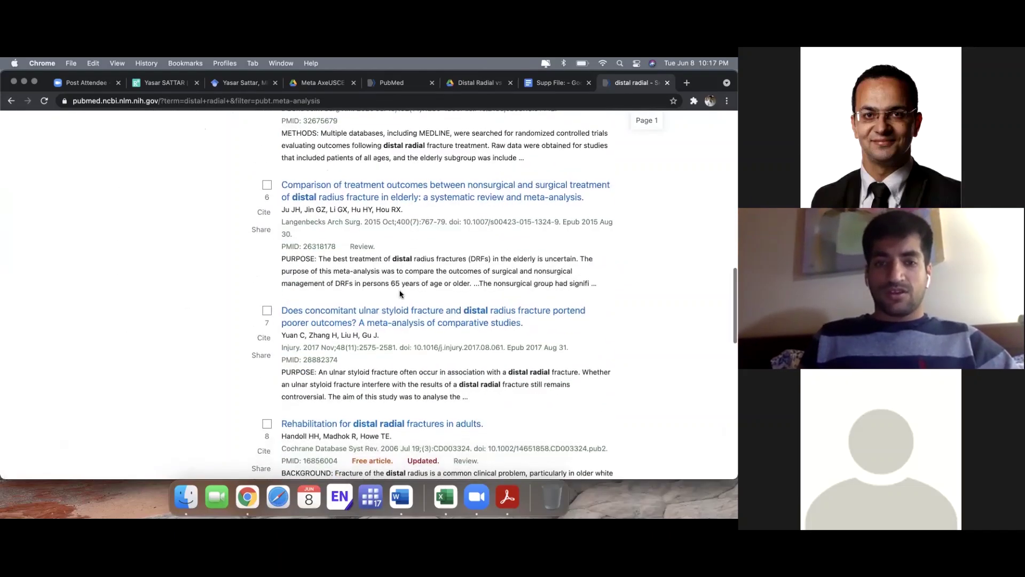
scroll(385, 339, "down", 2)
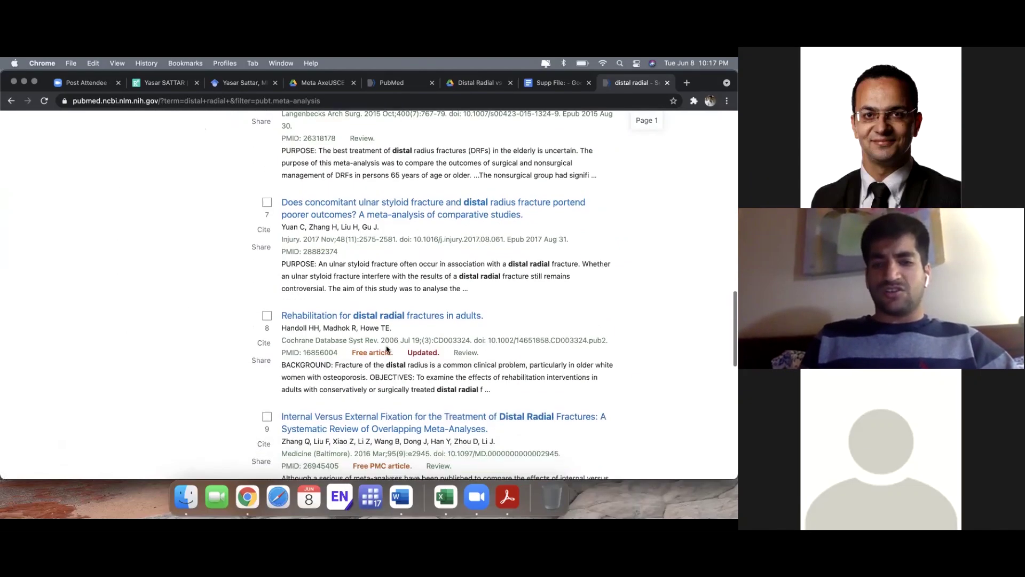
scroll(389, 351, "up", 15)
scroll(195, 366, "down", 3)
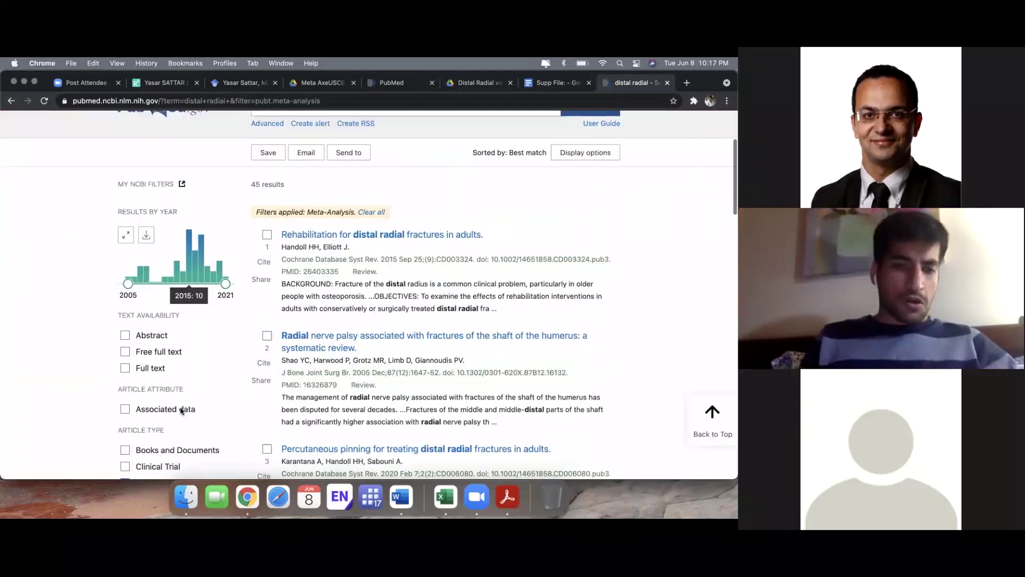
left_click(141, 457)
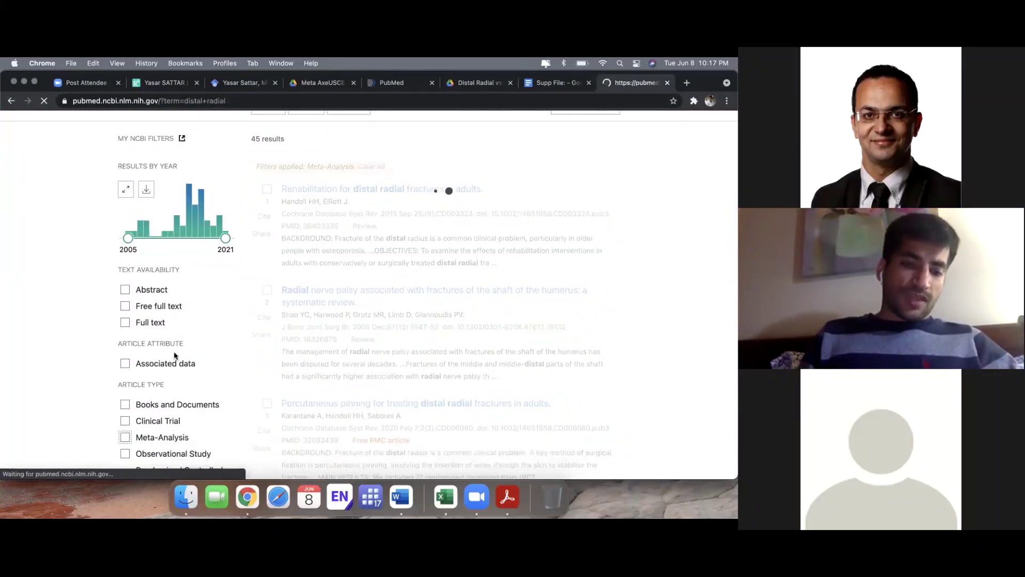
Restore the full distal radial percutaneous coronary intervention query and rerun the search
left_click(310, 235)
key("super+a")
key("BackSpace")
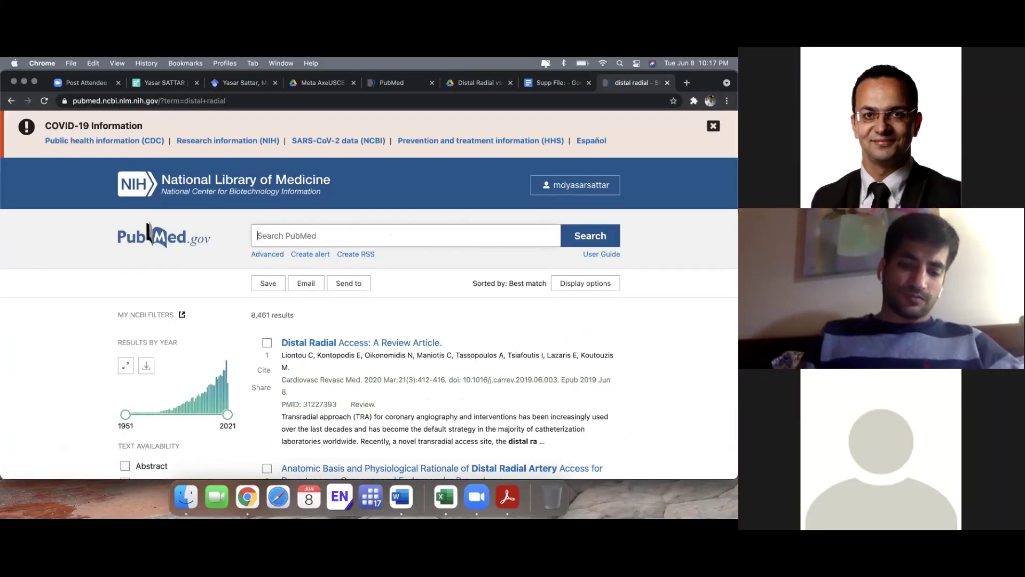
key("super+v")
key("Return")
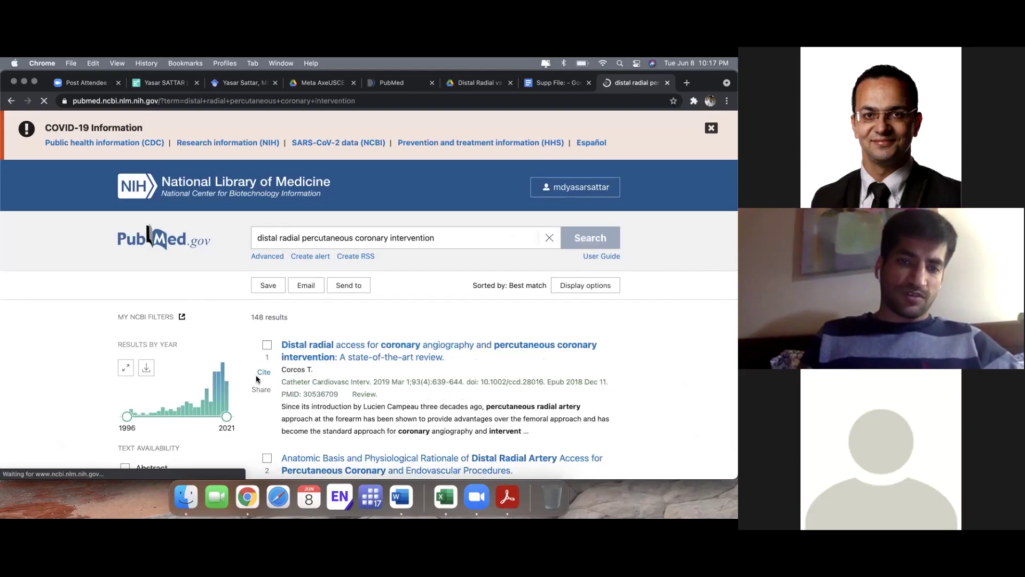
Filter results to Clinical Trial, Observational Study and Randomized Controlled Trial article types, leaving 7 results
scroll(255, 375, "down", 6)
left_click(123, 266)
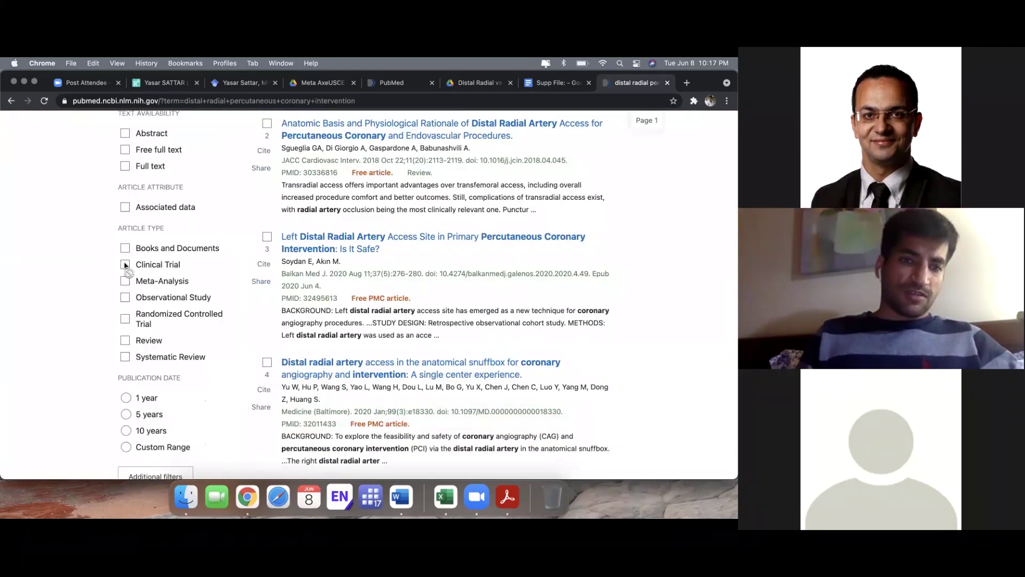
scroll(143, 357, "down", 5)
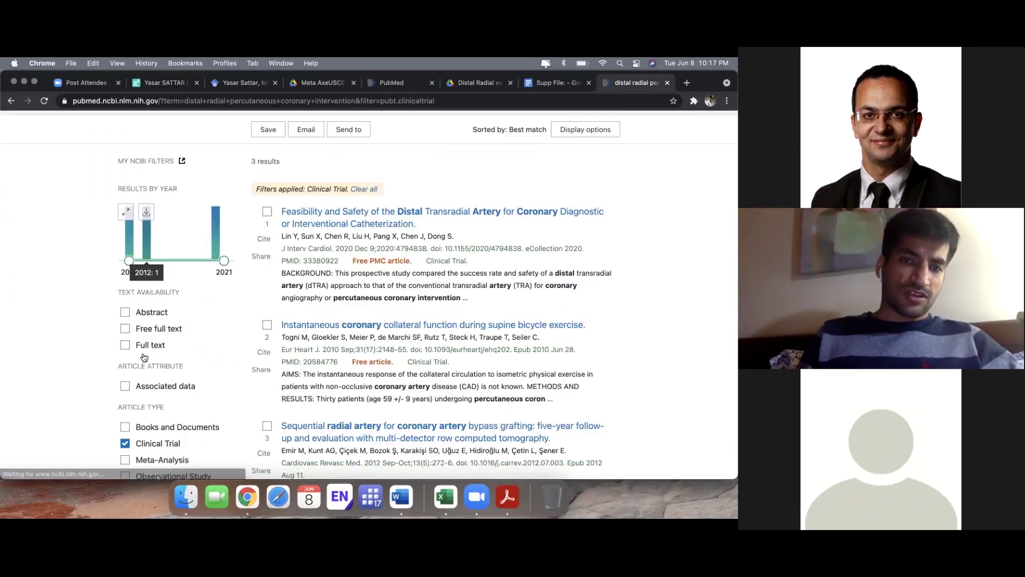
left_click(125, 350)
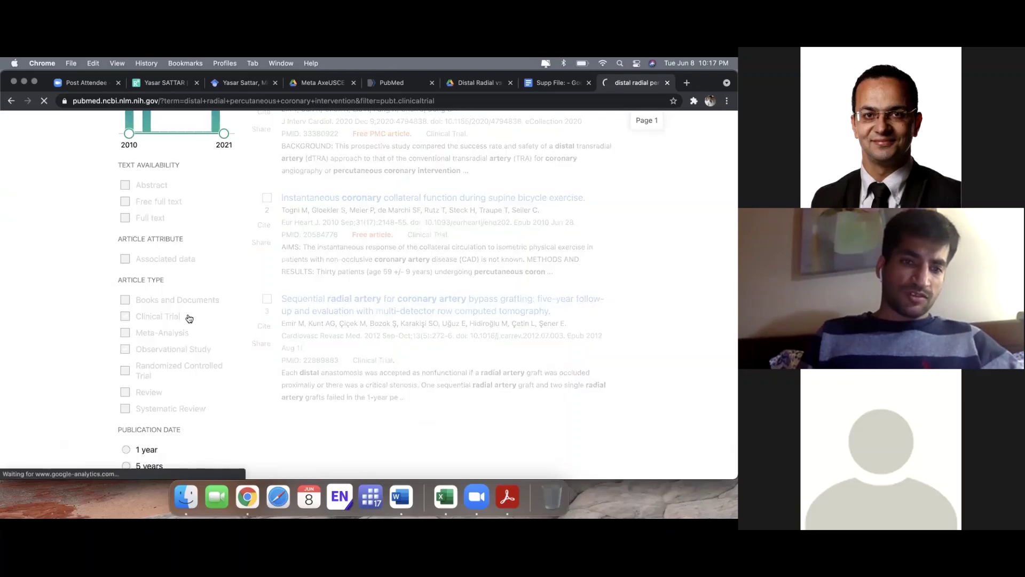
scroll(297, 350, "down", 3)
scroll(298, 351, "down", 2)
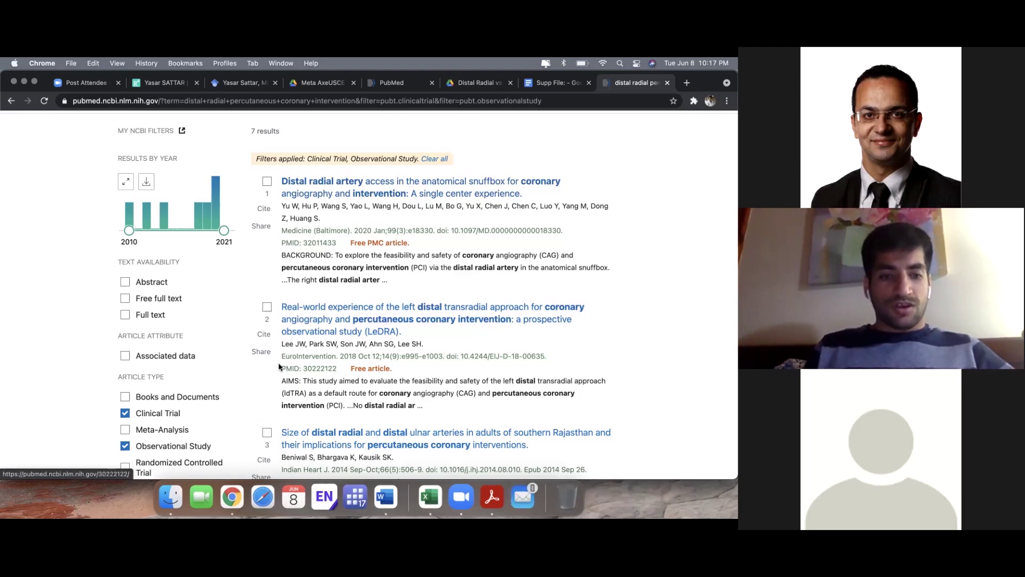
scroll(181, 427, "down", 3)
left_click(125, 400)
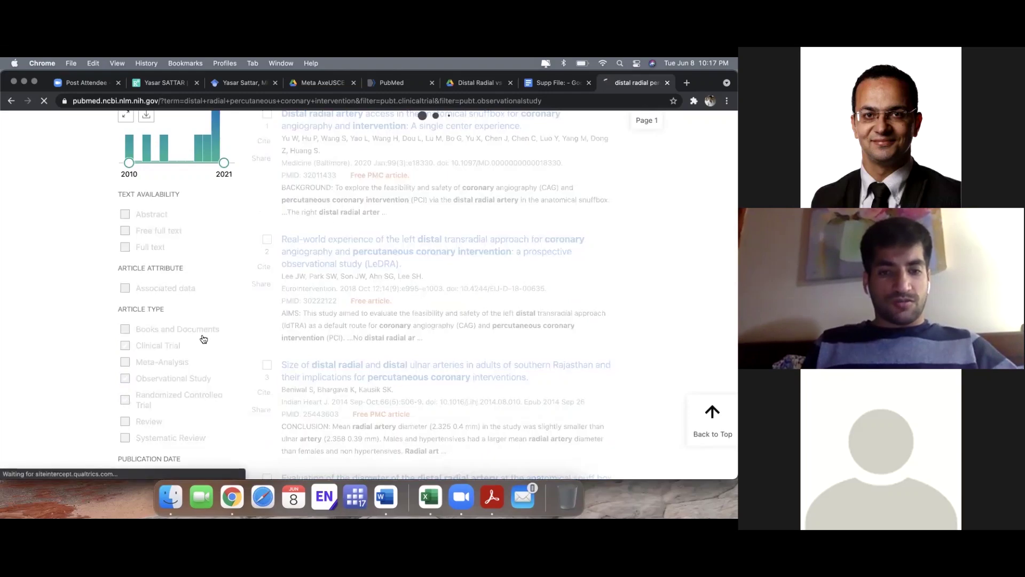
scroll(302, 360, "down", 6)
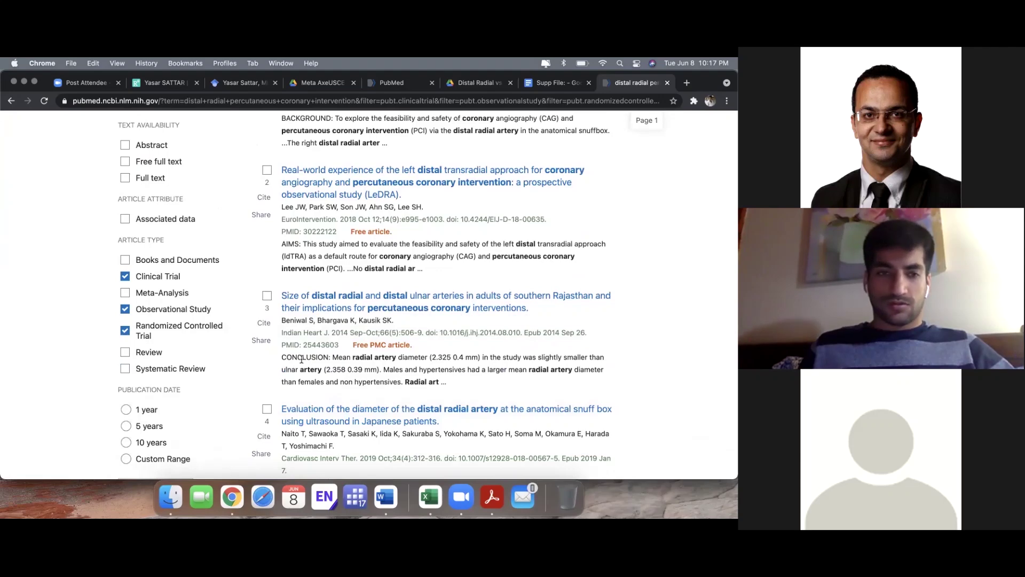
Make the second keyword 'Distal radial percutaneous coronary intervention' and capitalize 'Percutaneous' in the first
left_click(551, 83)
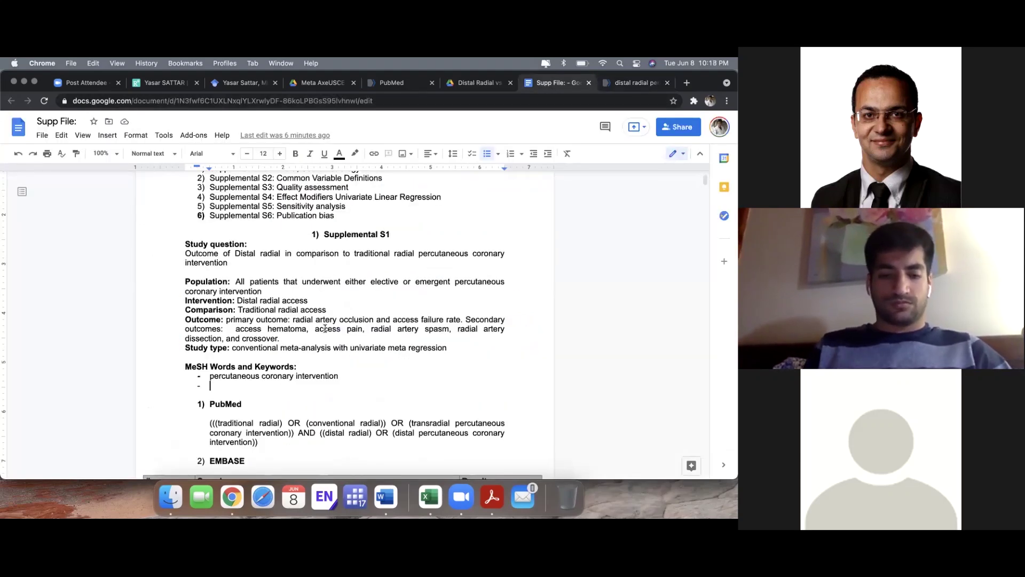
type("Distal rad")
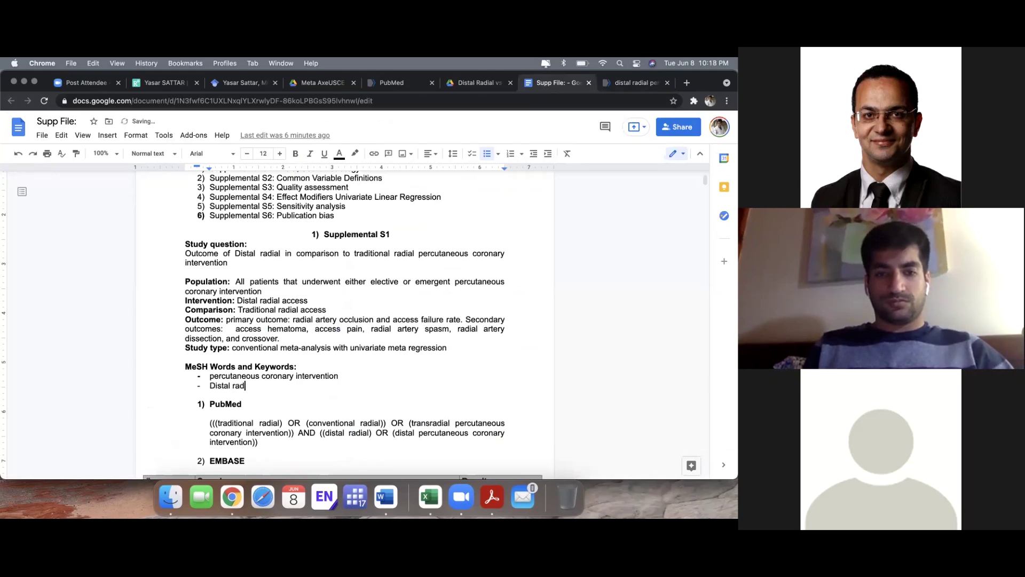
type("ial coronary")
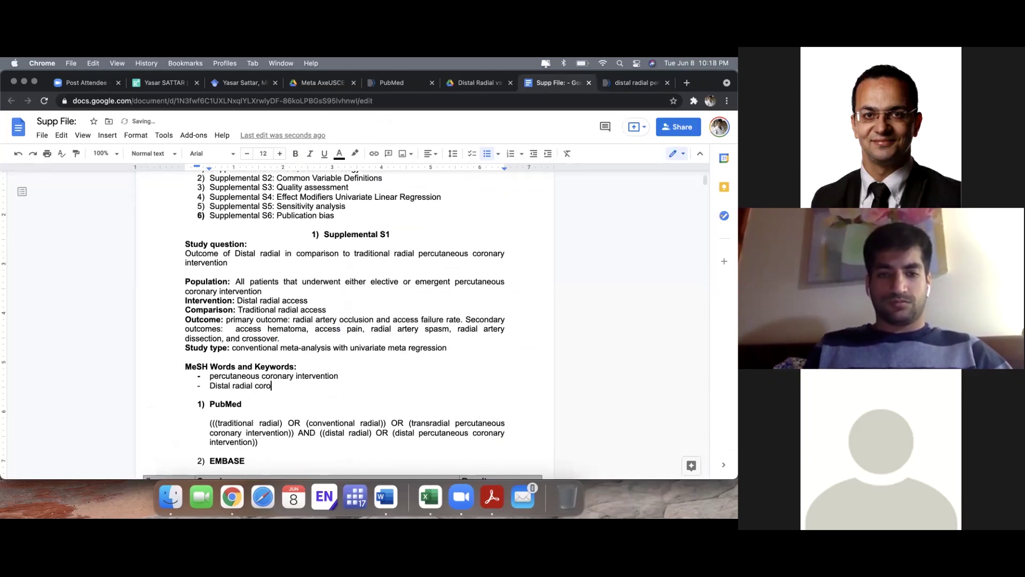
key("BackSpace")
key("BackSpace")
key("BackSpace")
key("BackSpace")
key("BackSpace")
key("BackSpace")
key("BackSpace")
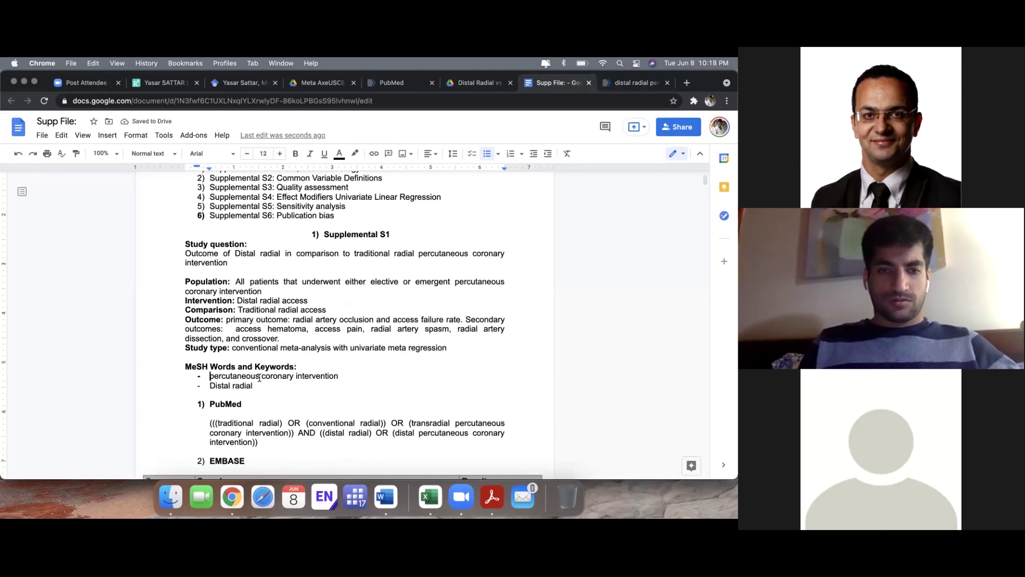
left_click_drag(210, 376, 339, 375)
key("super+c")
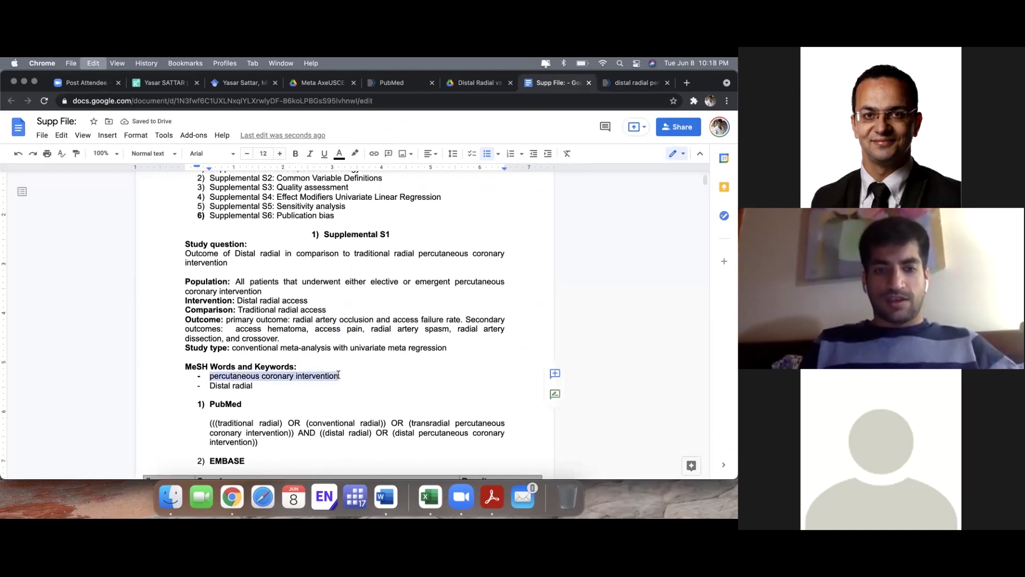
left_click(283, 388)
key("super+v")
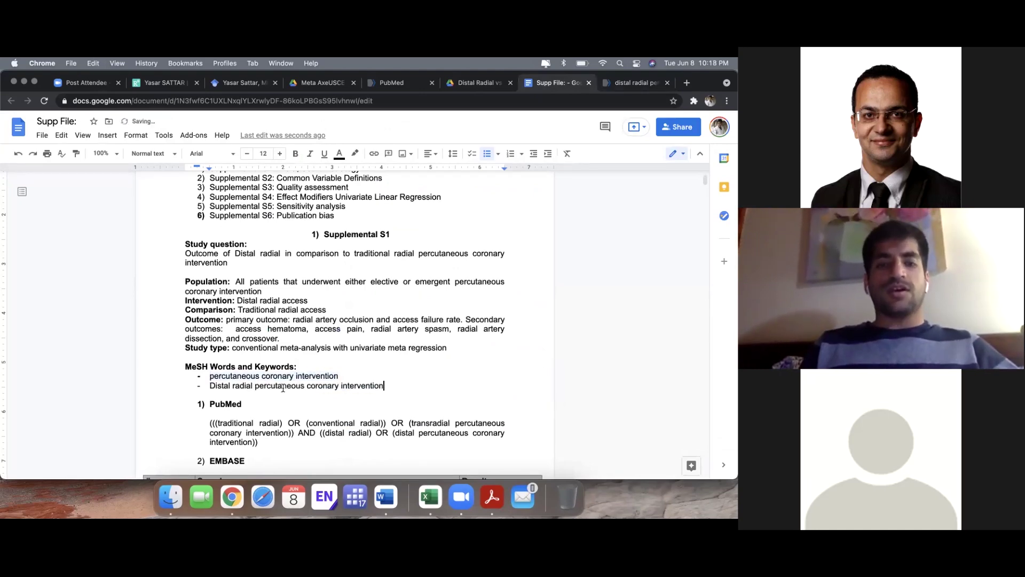
left_click(213, 376)
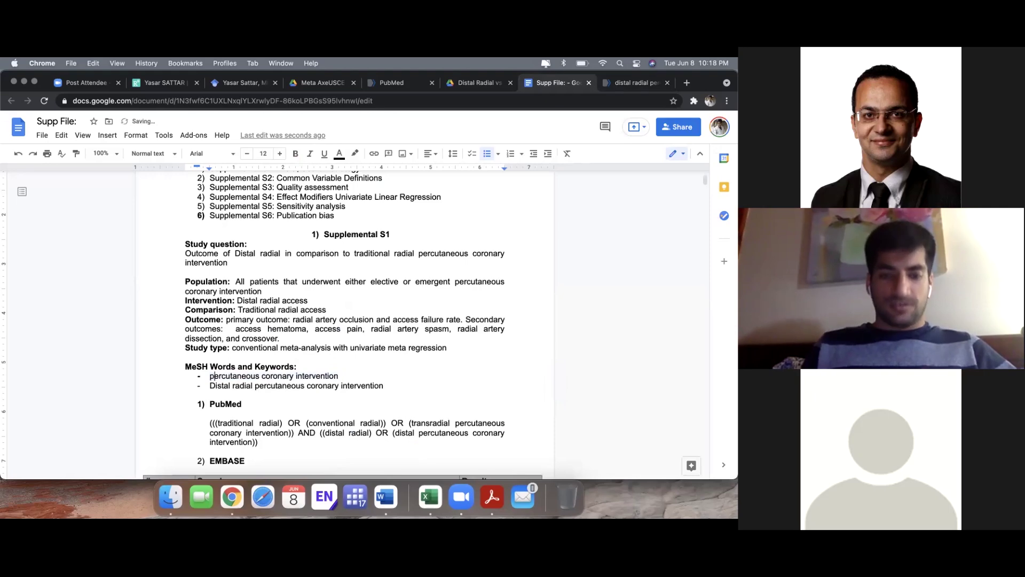
key("BackSpace")
type("P")
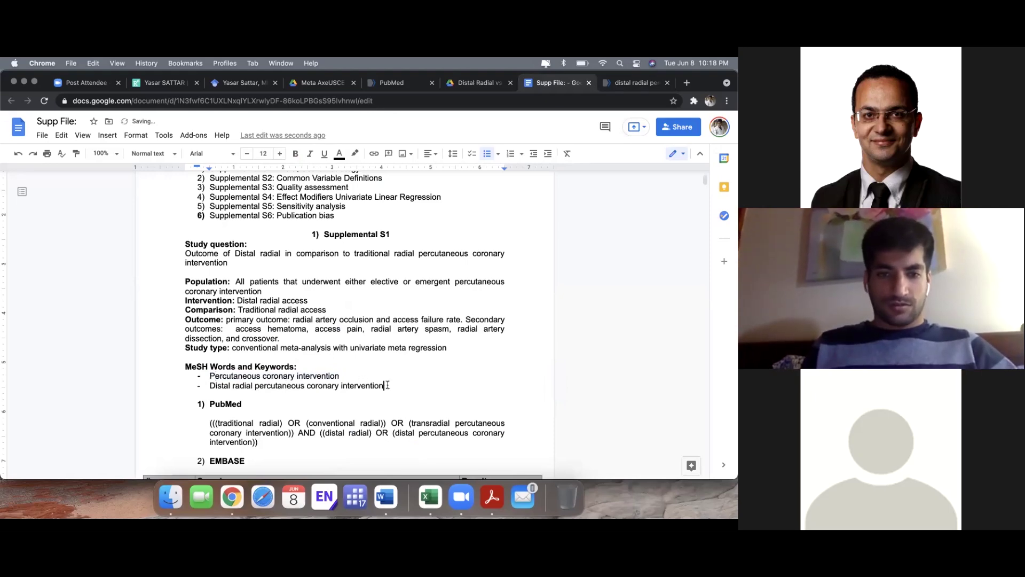
Add a third bullet, 'Traditional radial percutaneous coronary intervention', by duplicating the distal line
key("Return")
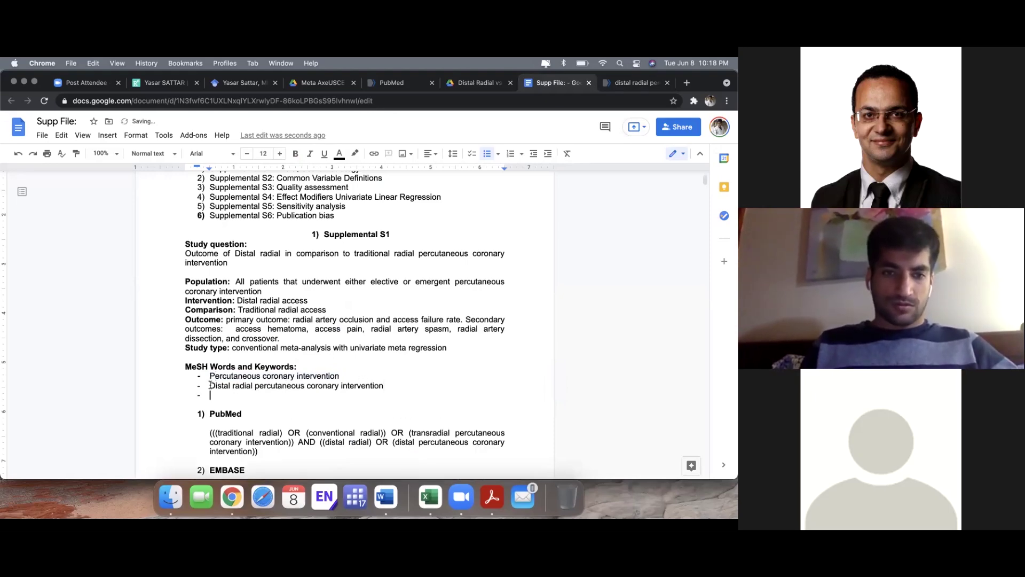
left_click_drag(213, 389, 389, 390)
key("cmd+c")
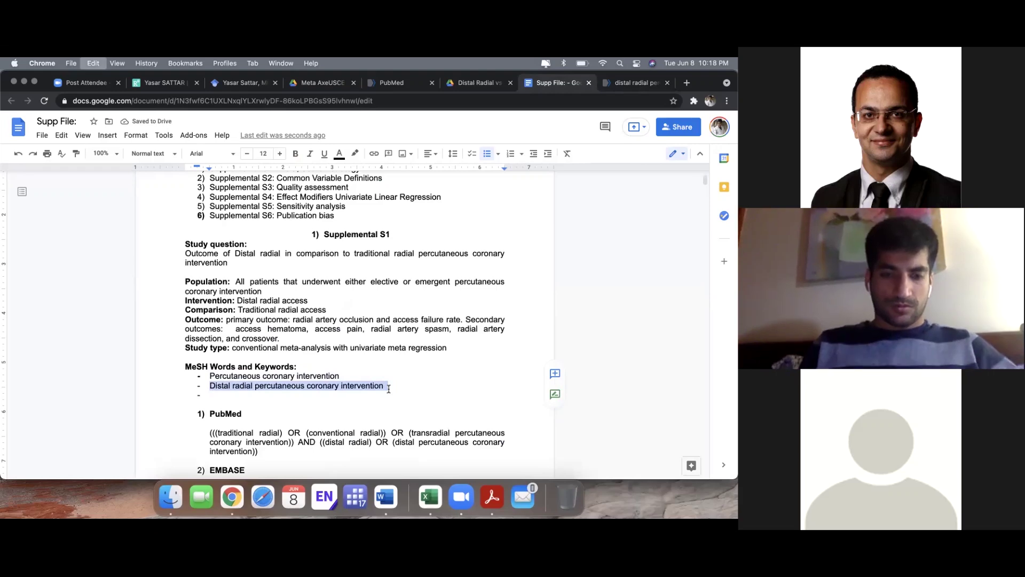
left_click(236, 397)
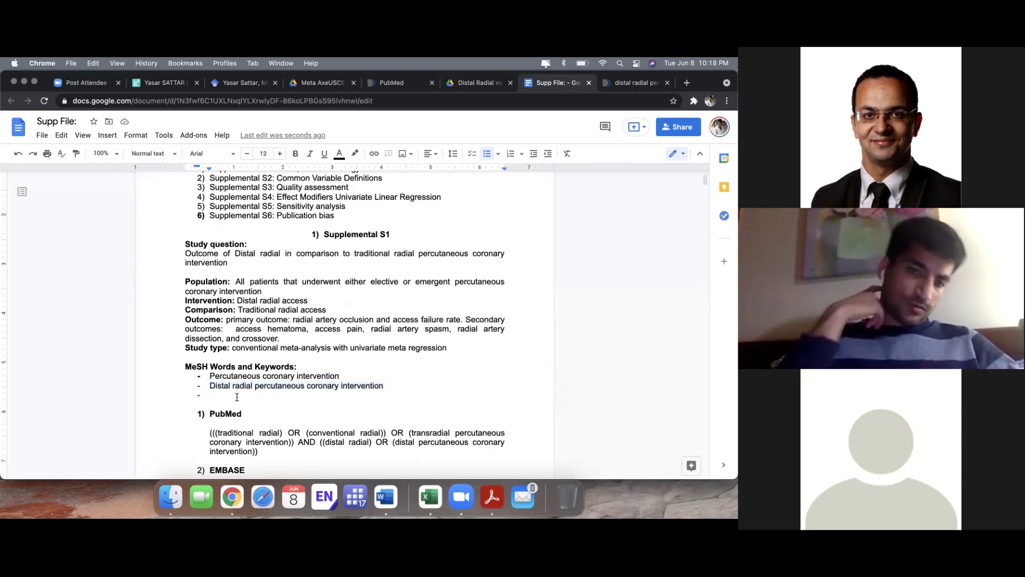
key("cmd+v")
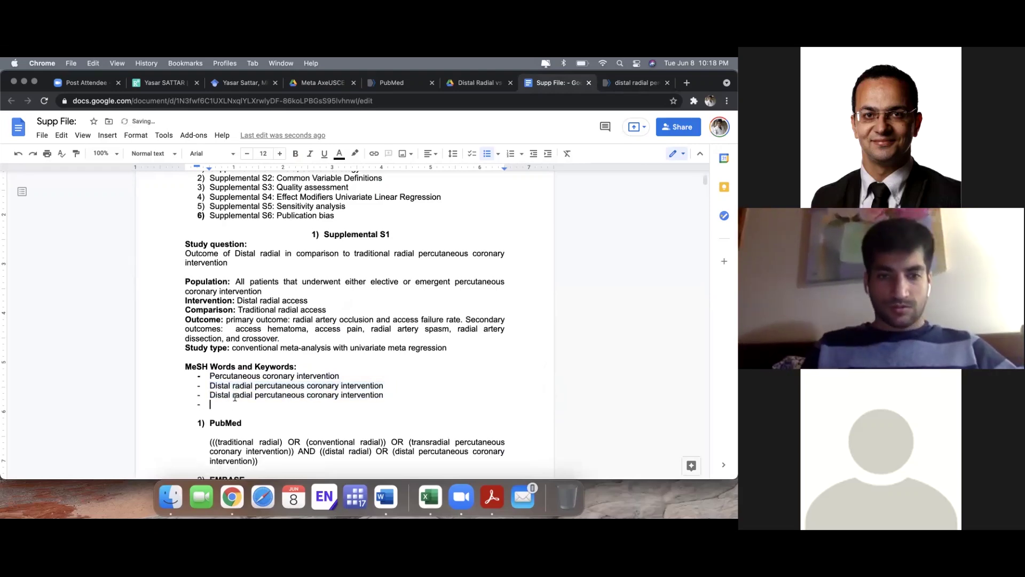
left_click(231, 396)
key("BackSpace")
key("BackSpace")
key("BackSpace")
key("BackSpace")
key("BackSpace")
key("BackSpace")
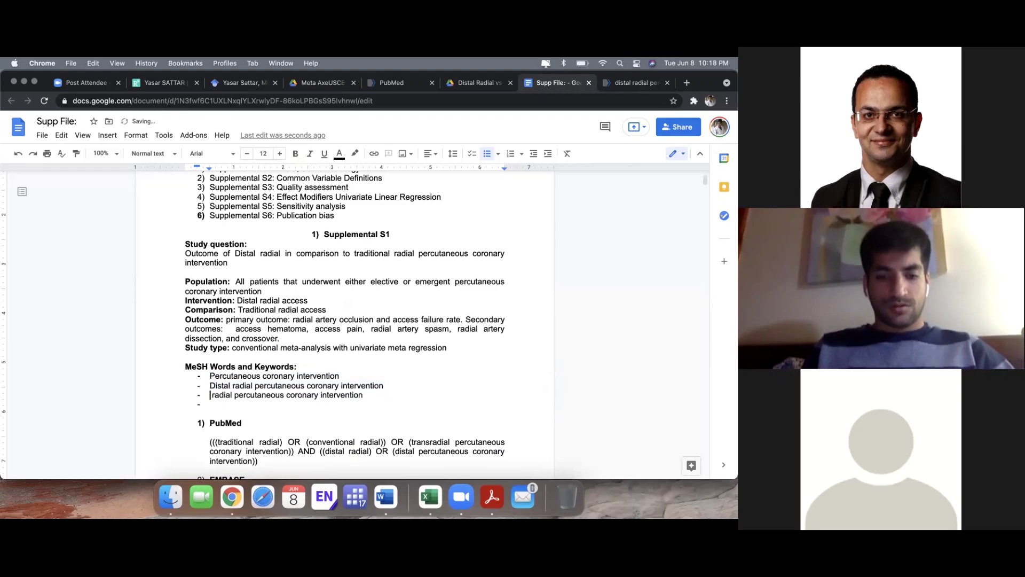
type("Traditional")
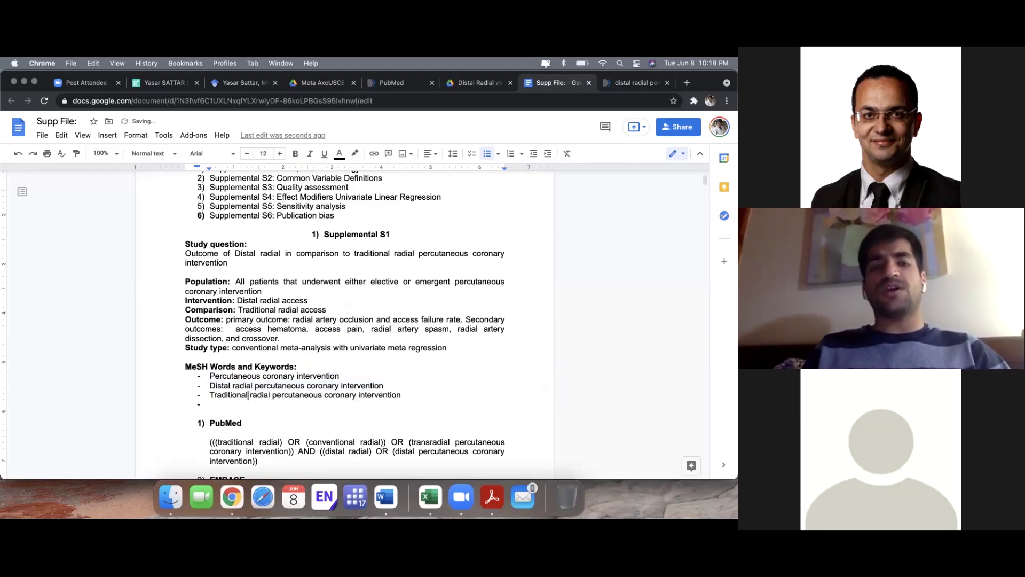
Add 'Conventional radial percutaneous coronary intervention' as the fourth keyword, followed by an unbulleted empty line
scroll(350, 243, "up", 5)
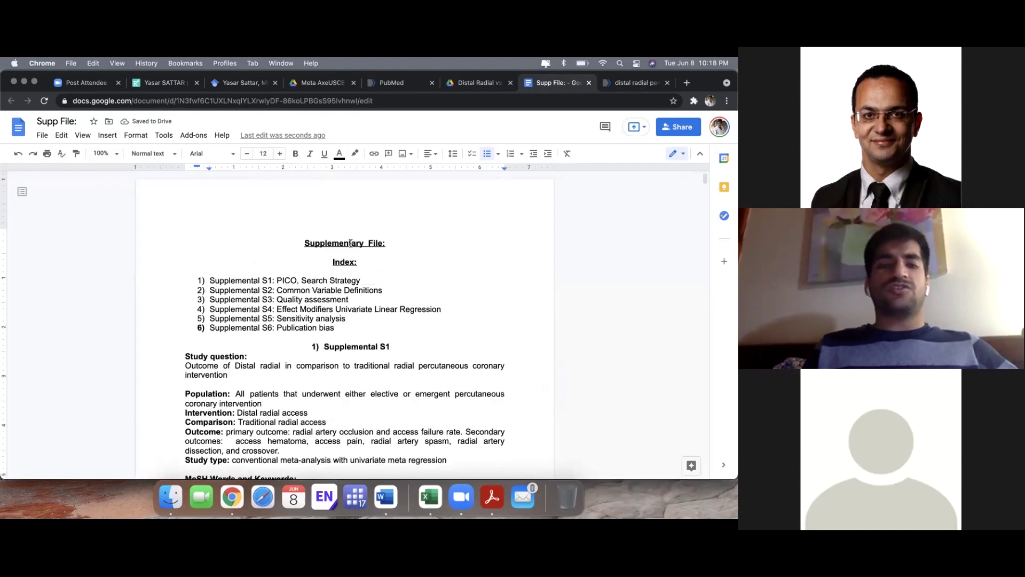
scroll(283, 346, "down", 5)
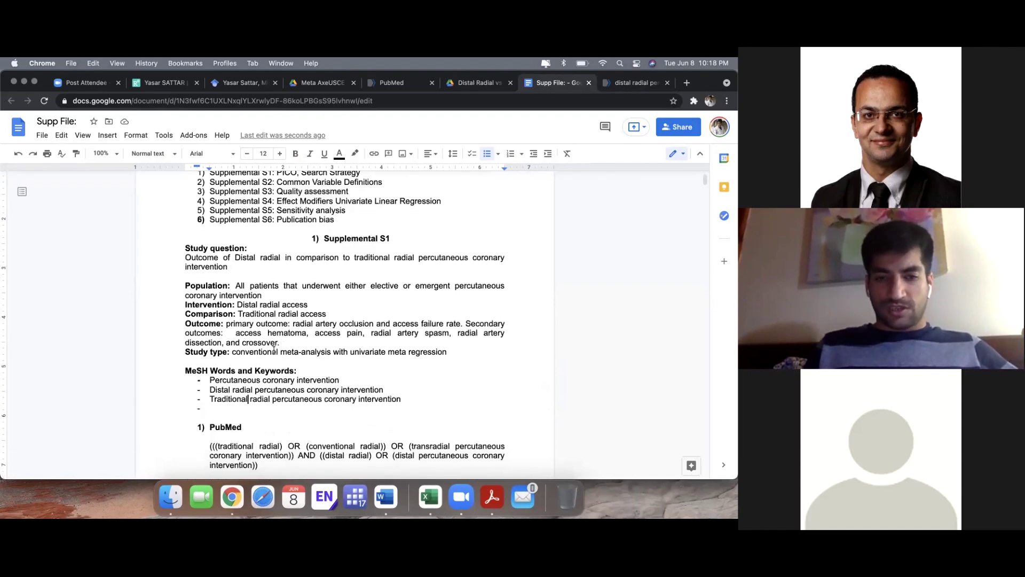
left_click(228, 406)
type("Con")
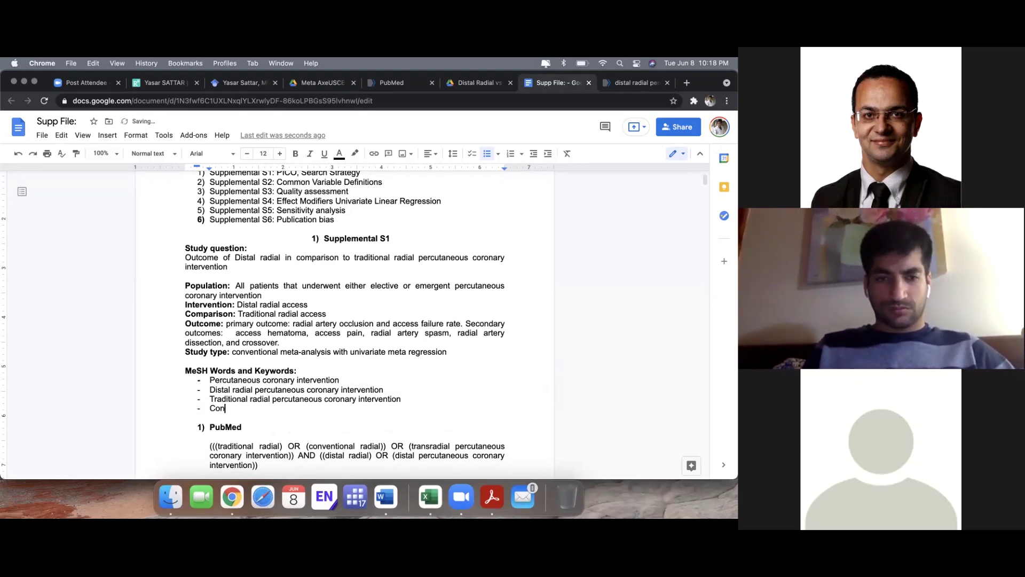
type("ventional")
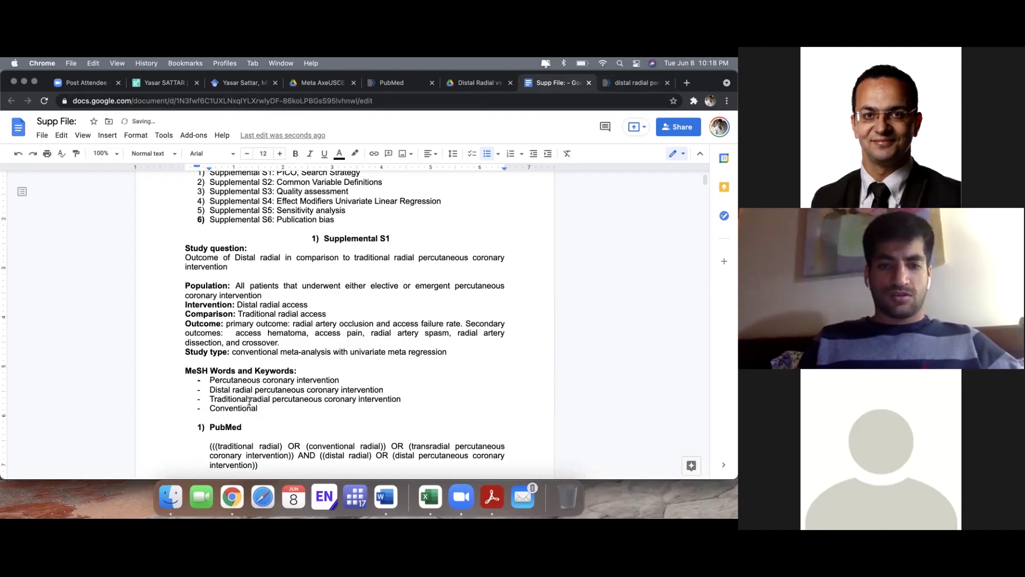
left_click_drag(249, 400, 406, 396)
key("super+c")
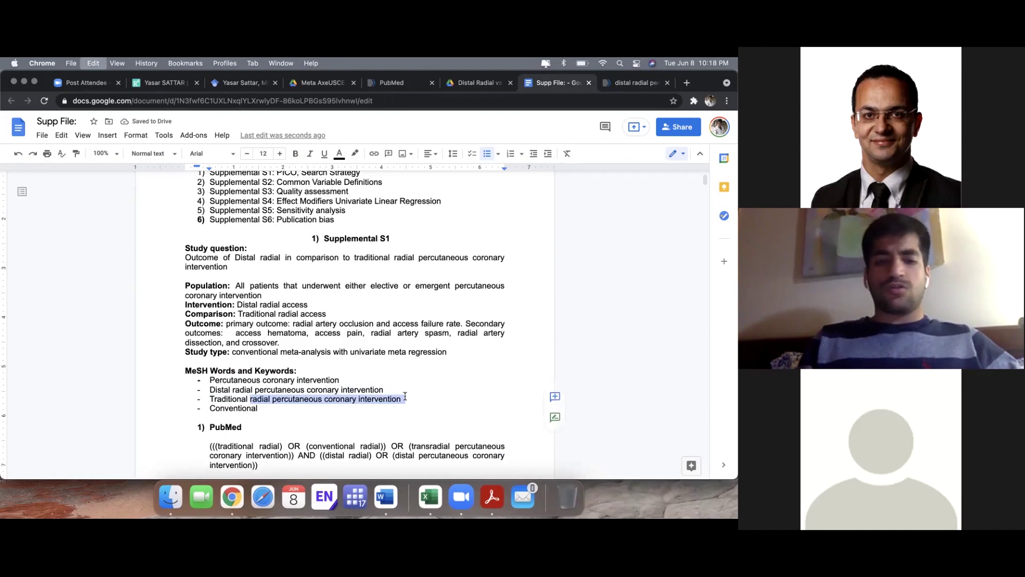
left_click(285, 411)
key("super+v")
key("Return")
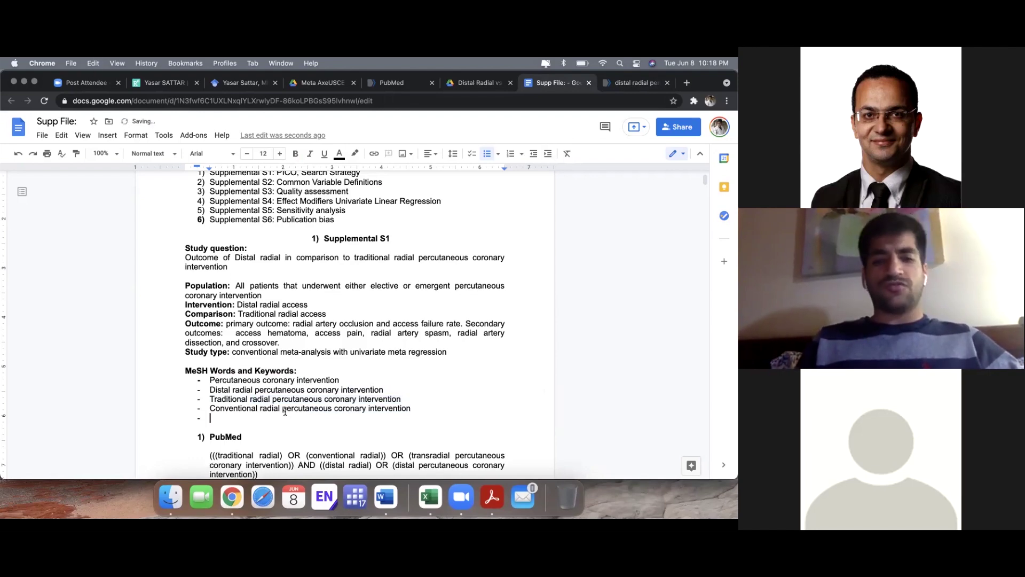
key("Return")
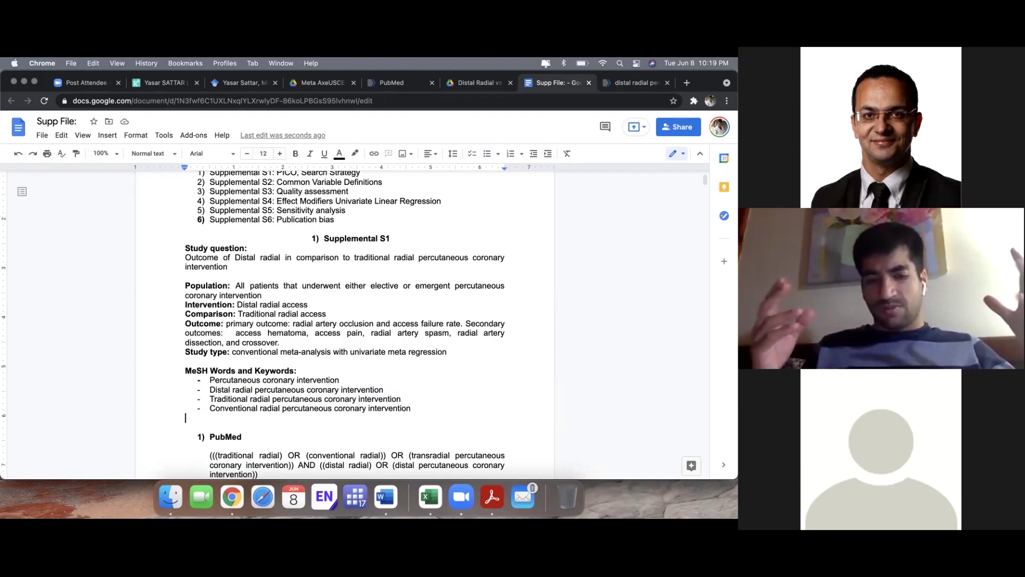
Highlight '((distal radial) OR (distal percutaneous coronary intervention))' in the Supp File's PubMed search string
scroll(335, 338, "down", 5)
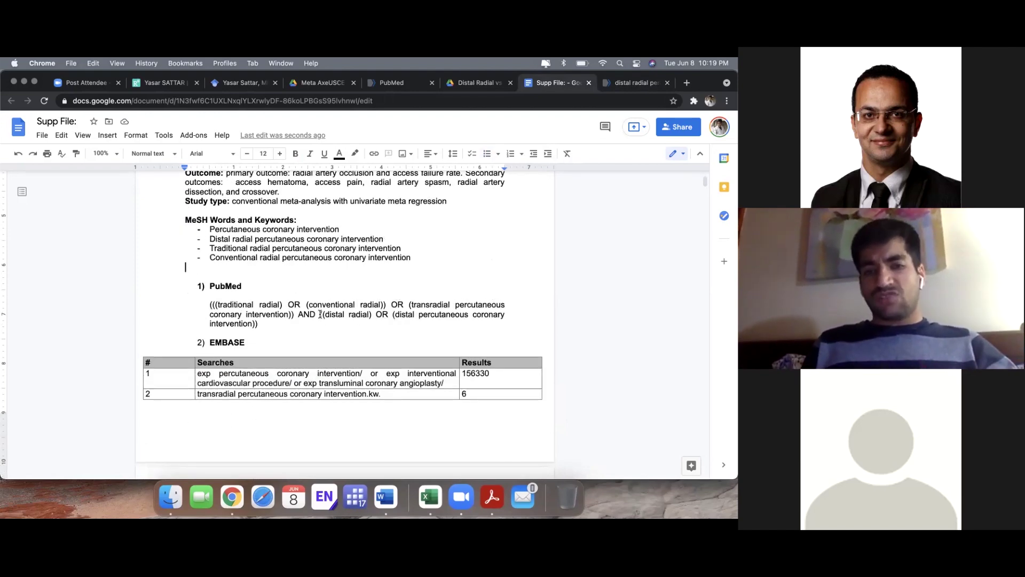
left_click_drag(319, 314, 387, 331)
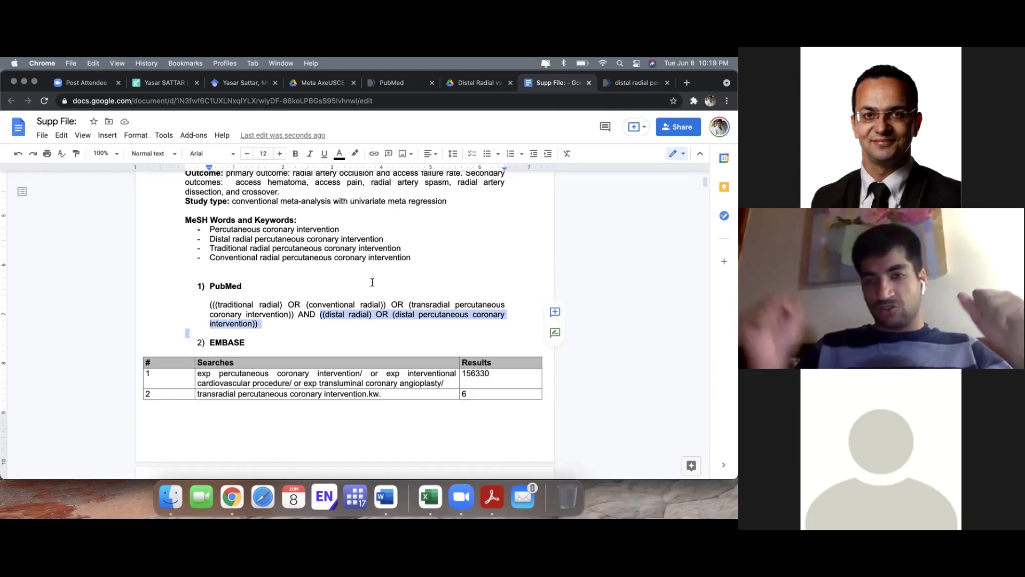
In Advanced Search, add 'distal radial percutaneous coronary intervention' with OR and paste in the next term
left_click(636, 83)
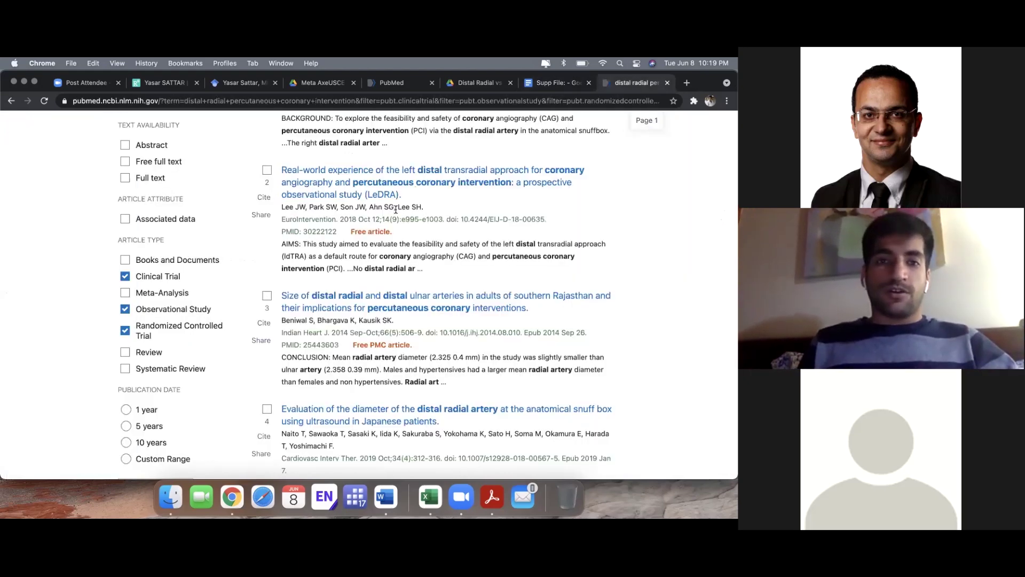
scroll(405, 214, "up", 10)
left_click(268, 263)
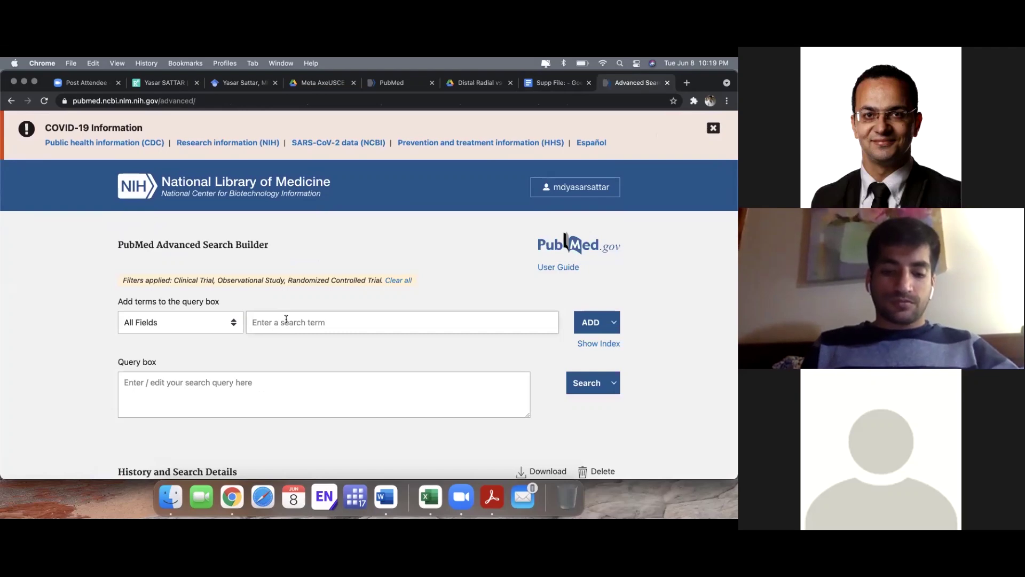
key("super+v")
key("super+Left")
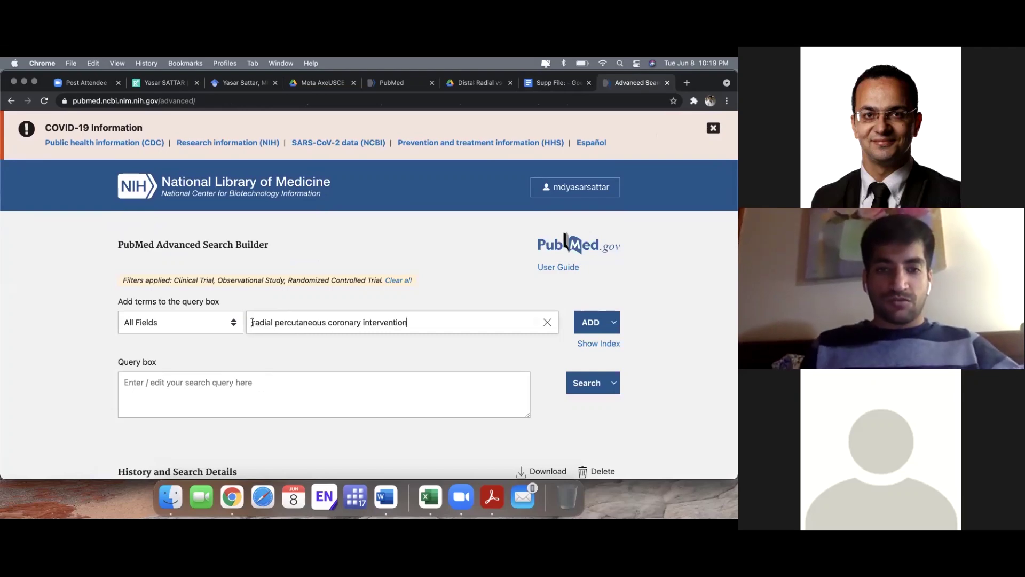
type("distal")
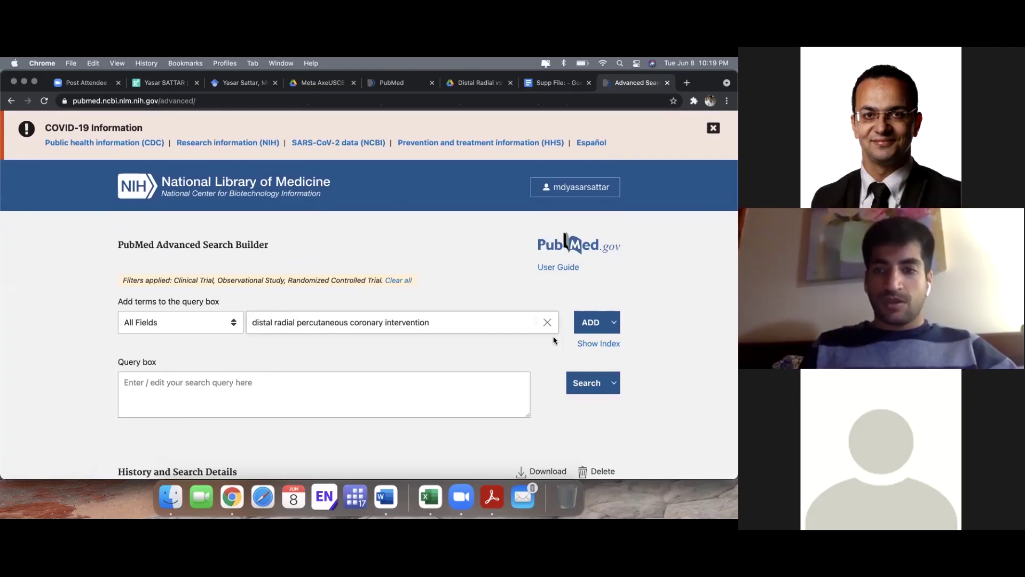
left_click(615, 320)
left_click(583, 367)
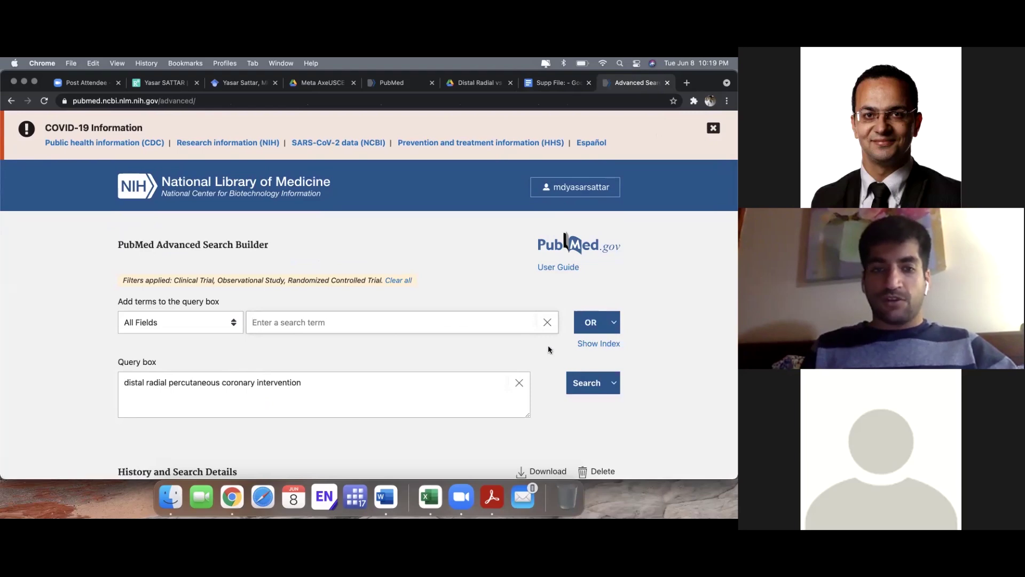
left_click(296, 322)
key("super+v")
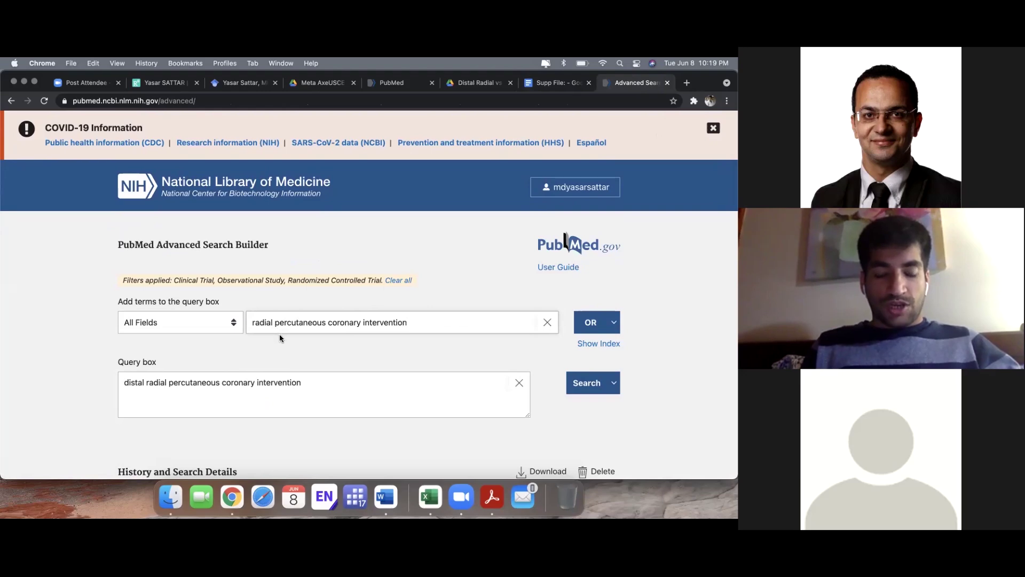
left_click(554, 82)
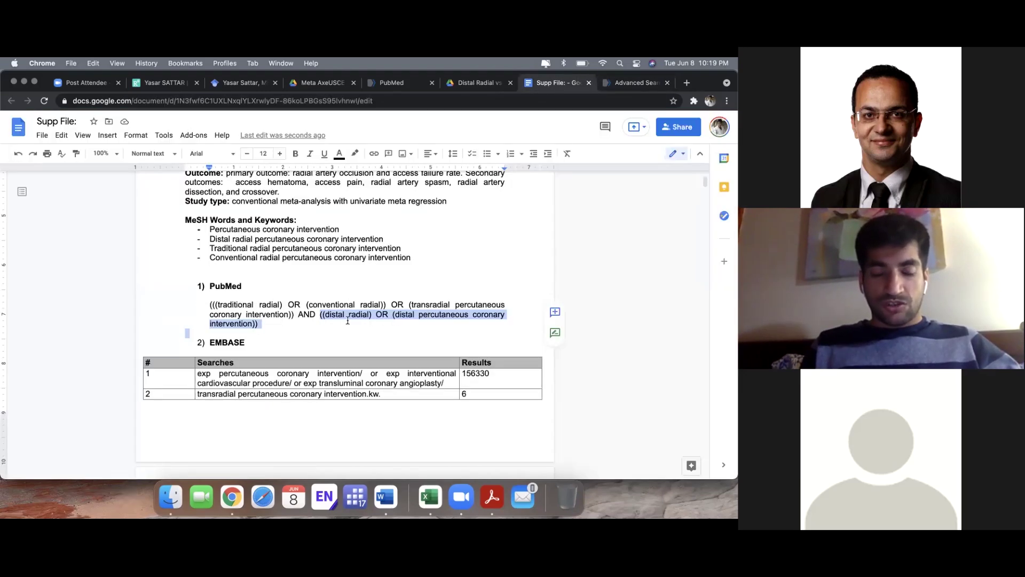
Add 'distal radial' to the query with OR, run the combined search, and reopen Advanced Search
left_click(637, 83)
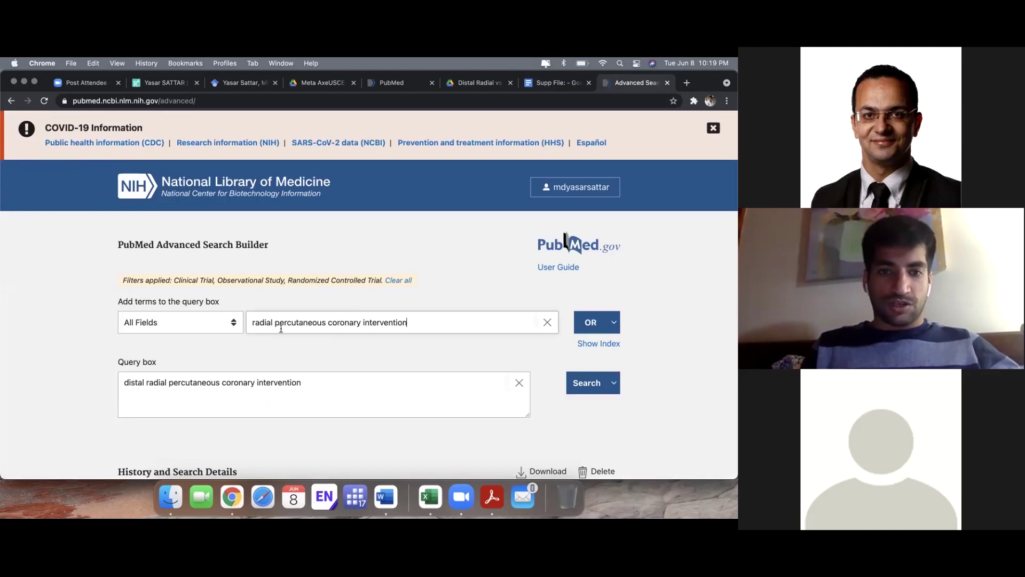
left_click(252, 323)
type("distal")
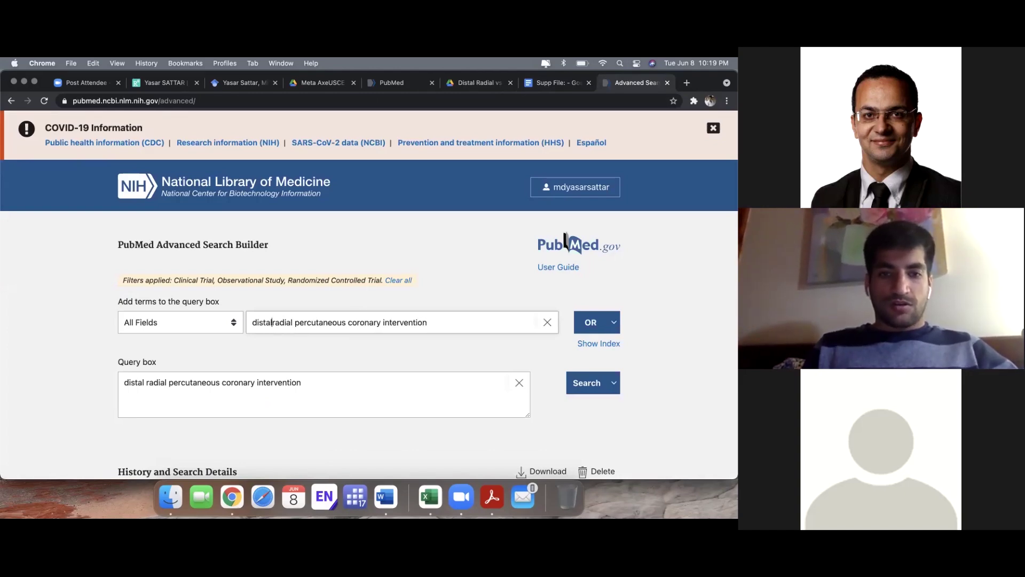
left_click(430, 323)
left_click(297, 326, "shift")
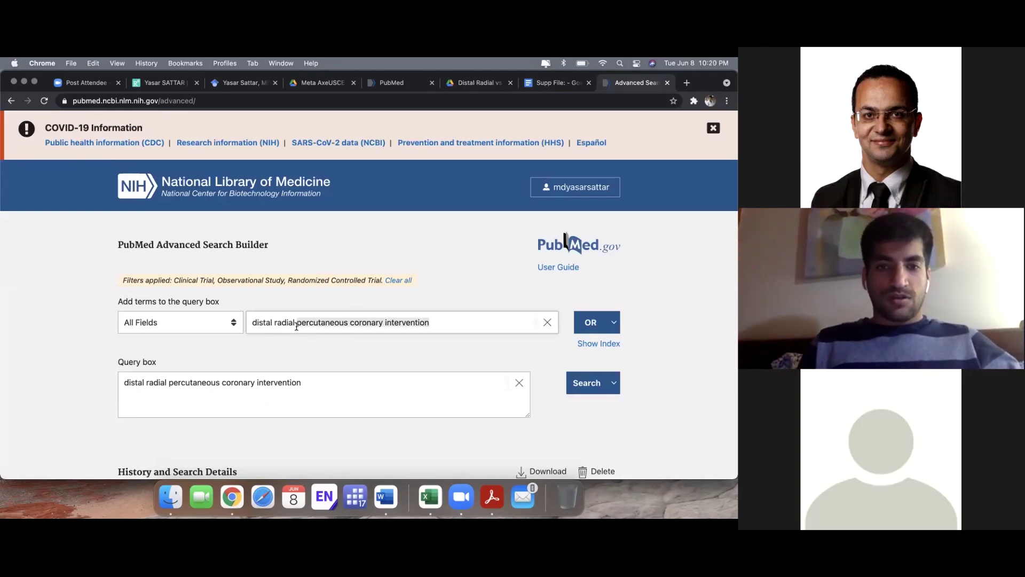
key("BackSpace")
left_click(590, 330)
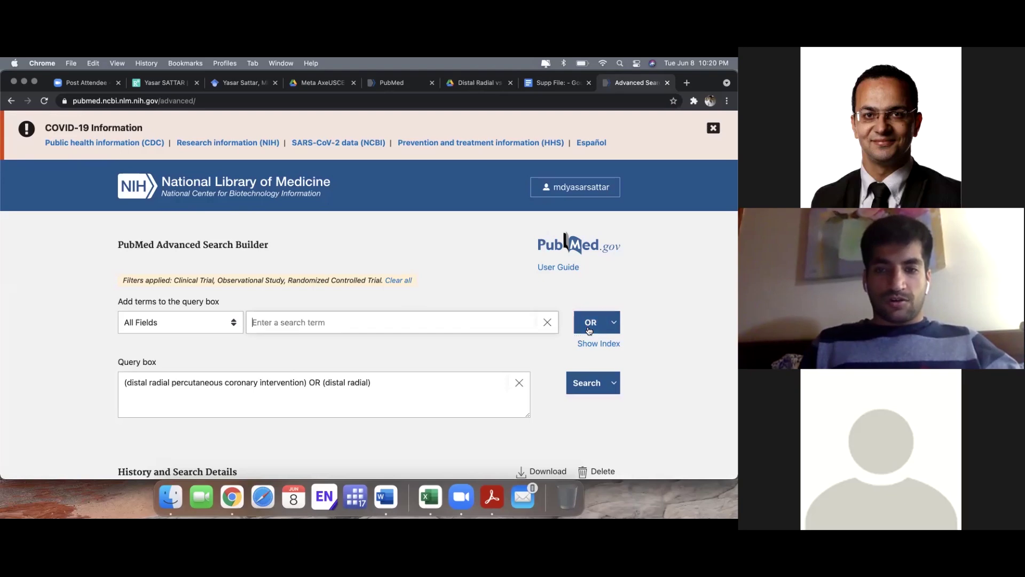
left_click(587, 383)
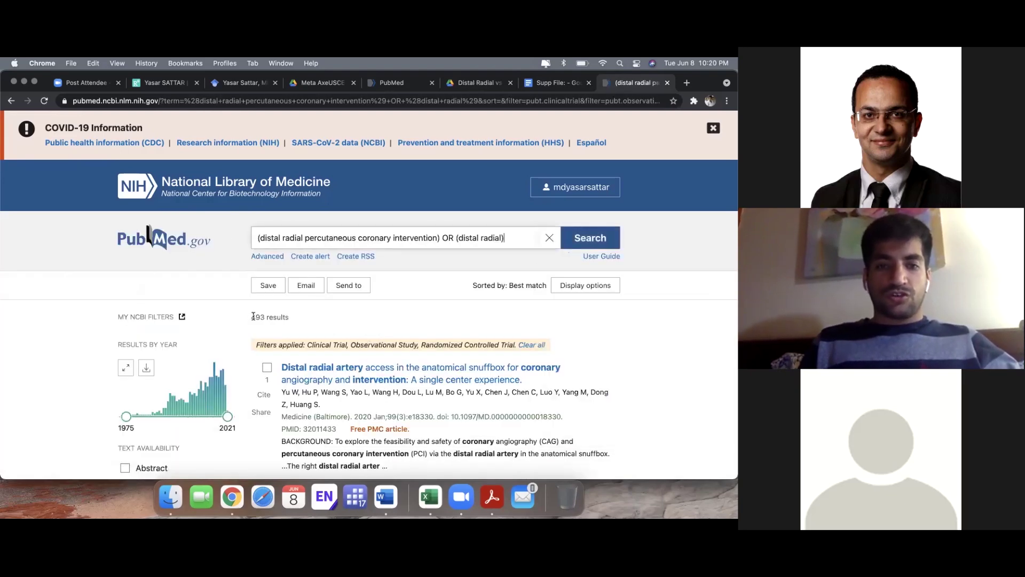
left_click(266, 256)
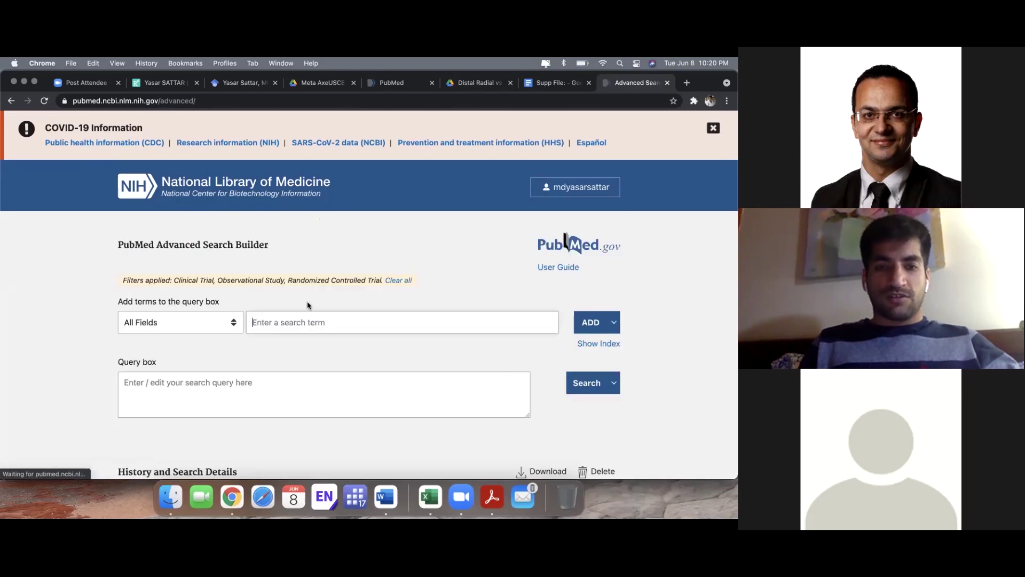
Add 'traditional radial percutaneous coronary intervention' to the Advanced Search query with OR
left_click(282, 321)
key("super+v")
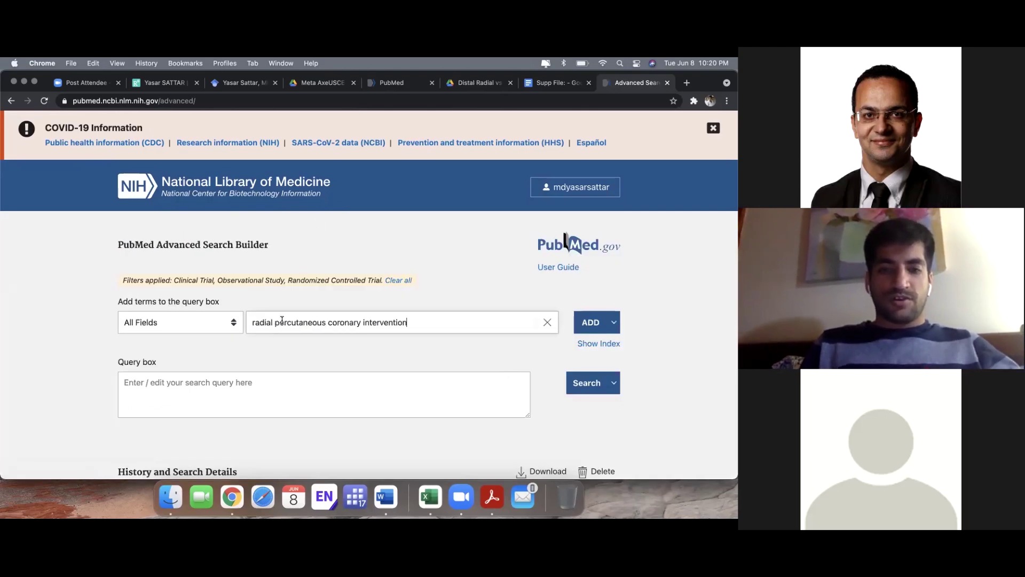
left_click(252, 323)
type("traditional")
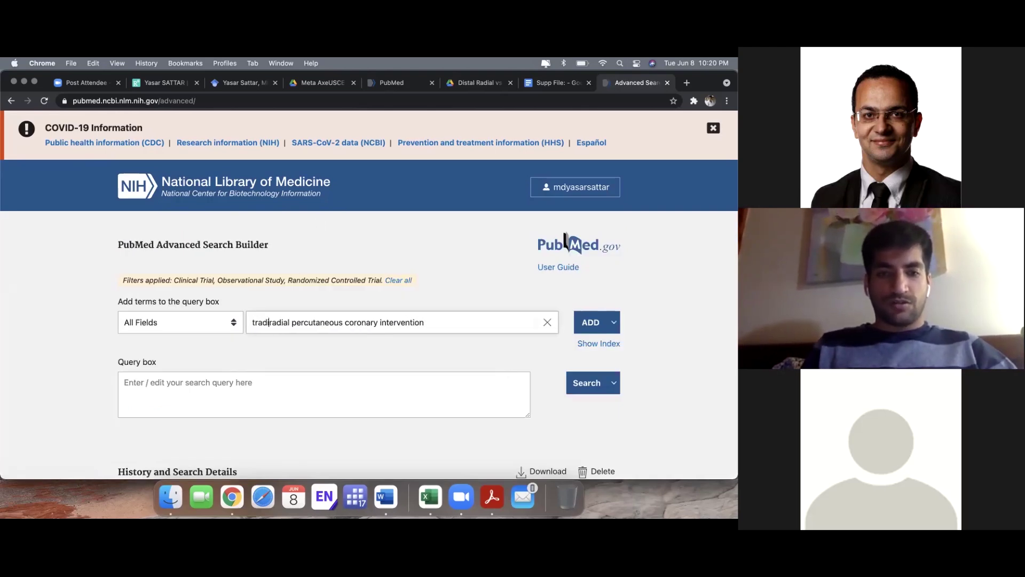
left_click(614, 322)
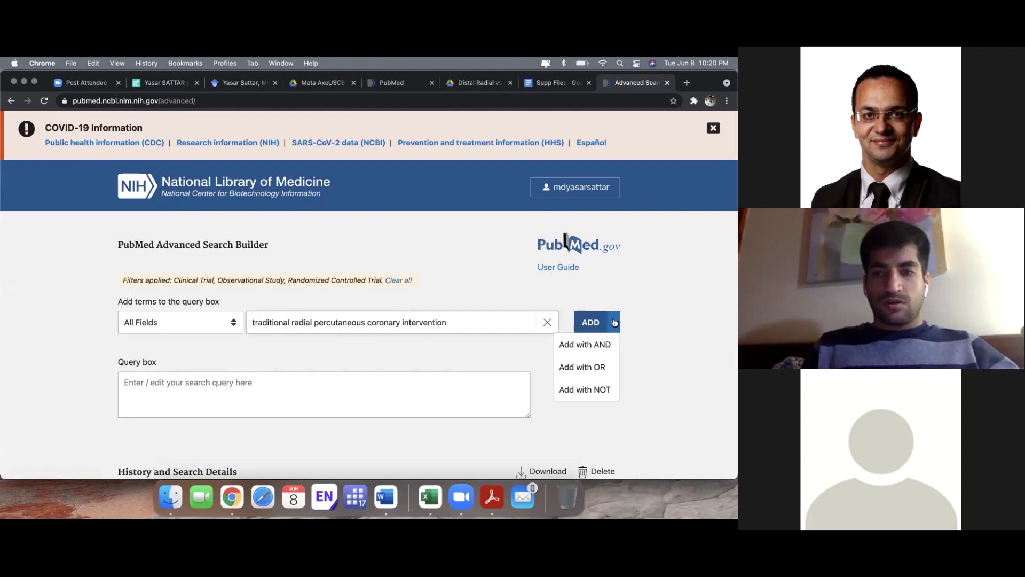
left_click(587, 367)
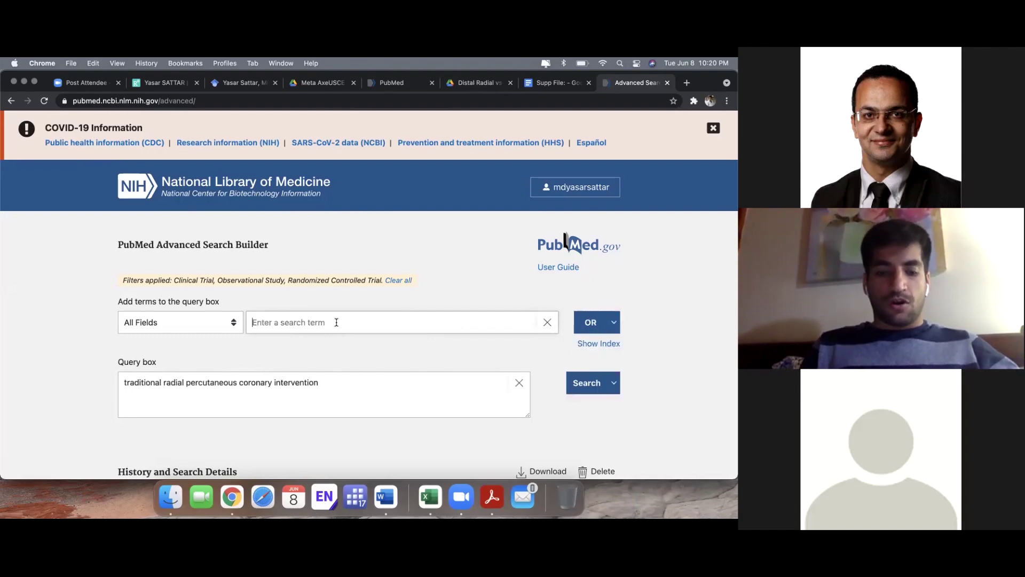
Add 'conventional radial percutaneous coronary intervention' to the query with OR
left_click_drag(327, 389, 99, 386)
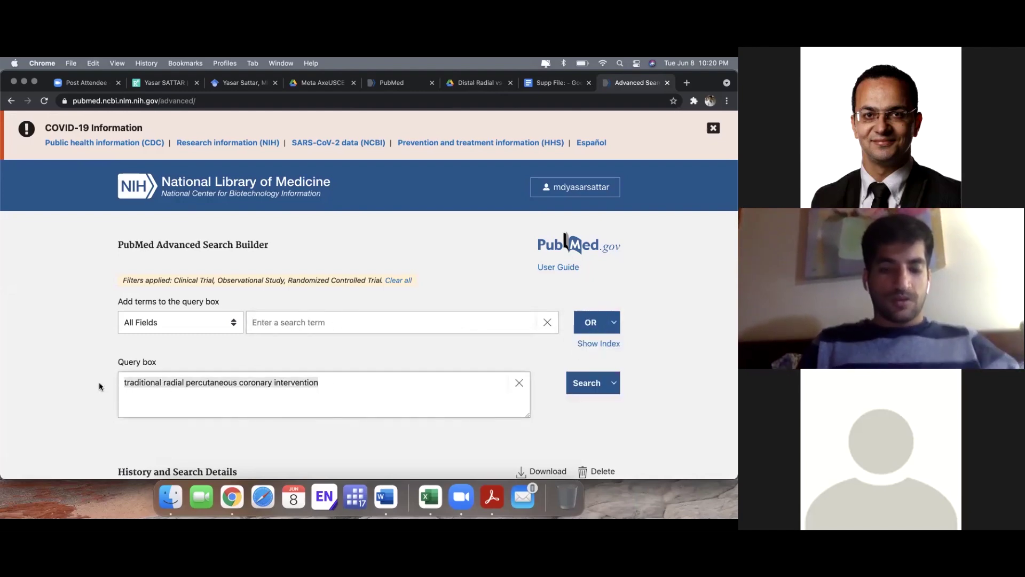
key("super+c")
left_click(289, 322)
key("super+v")
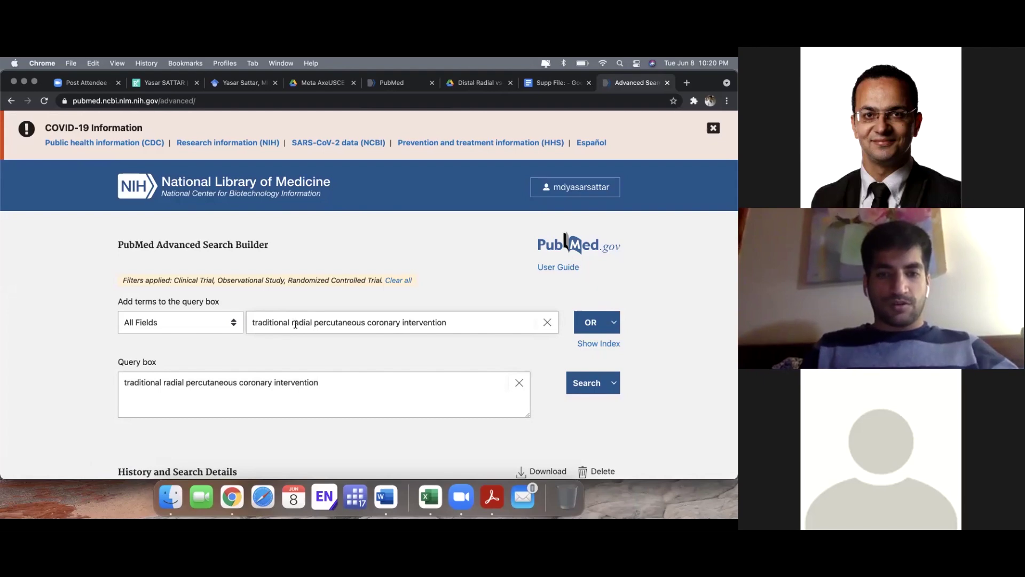
double_click(289, 322)
key("BackSpace")
type("co ve")
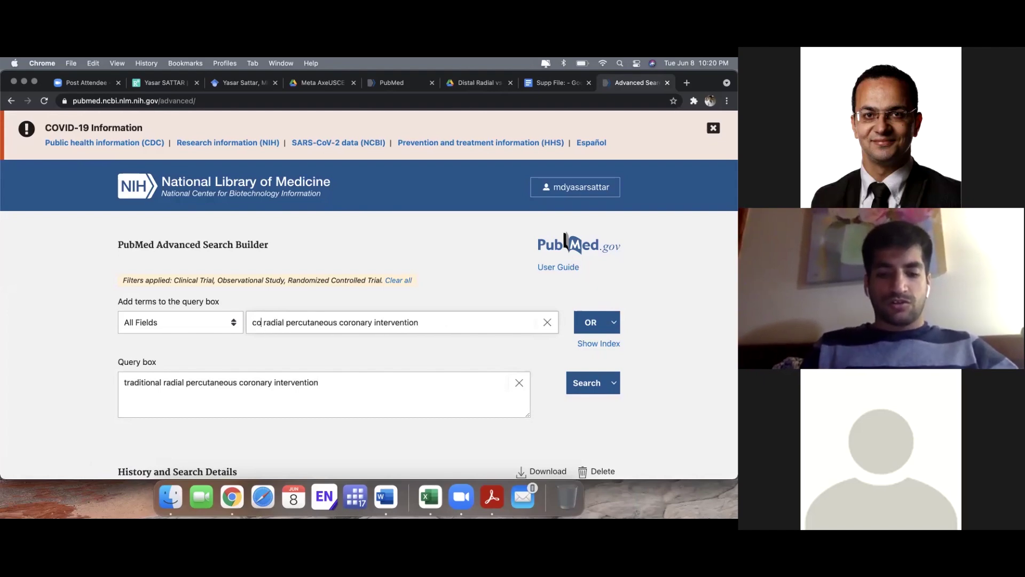
key("BackSpace")
key("BackSpace")
key("BackSpace")
key("BackSpace")
key("BackSpace")
type("conventi")
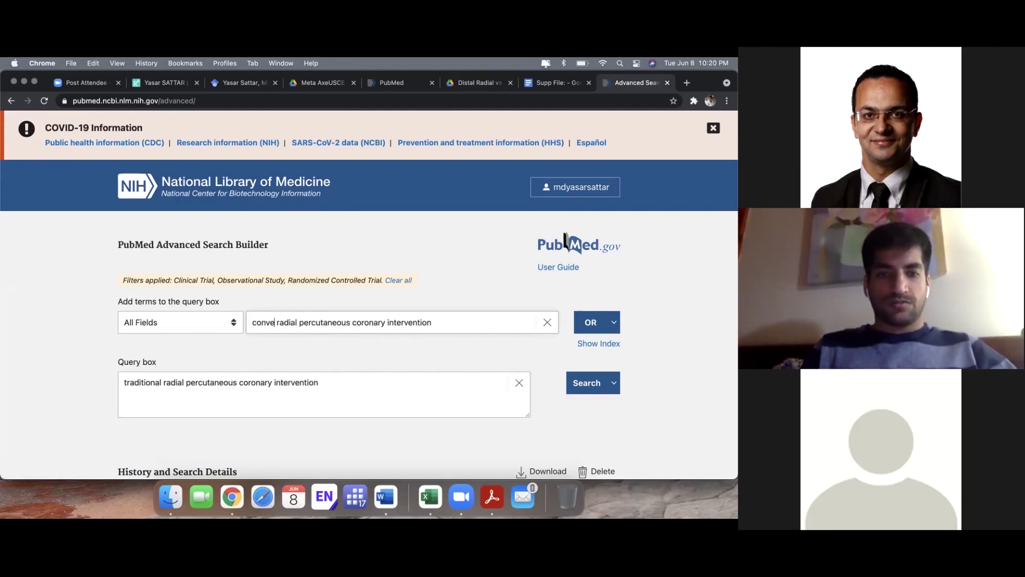
type("onal")
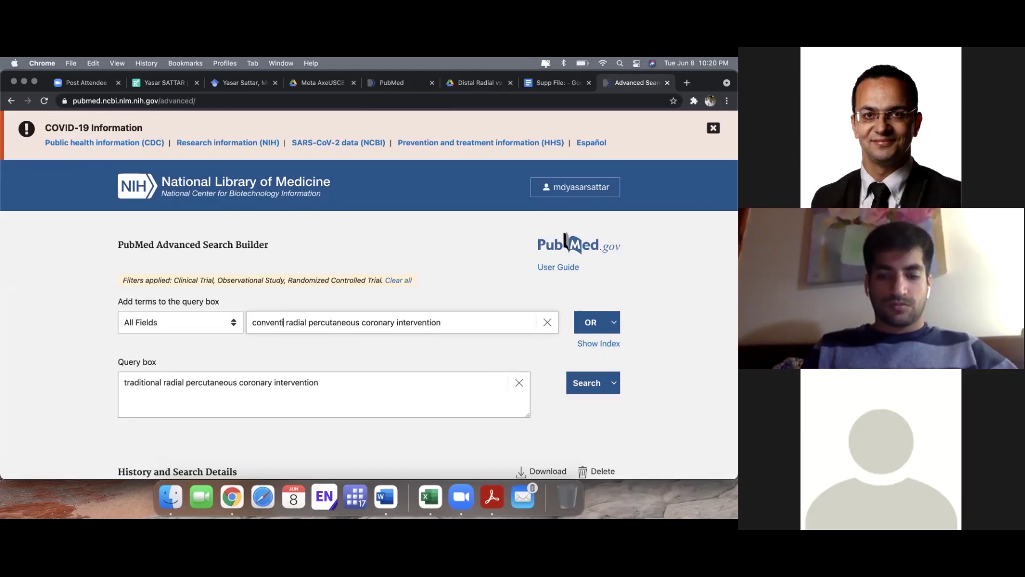
key("Return")
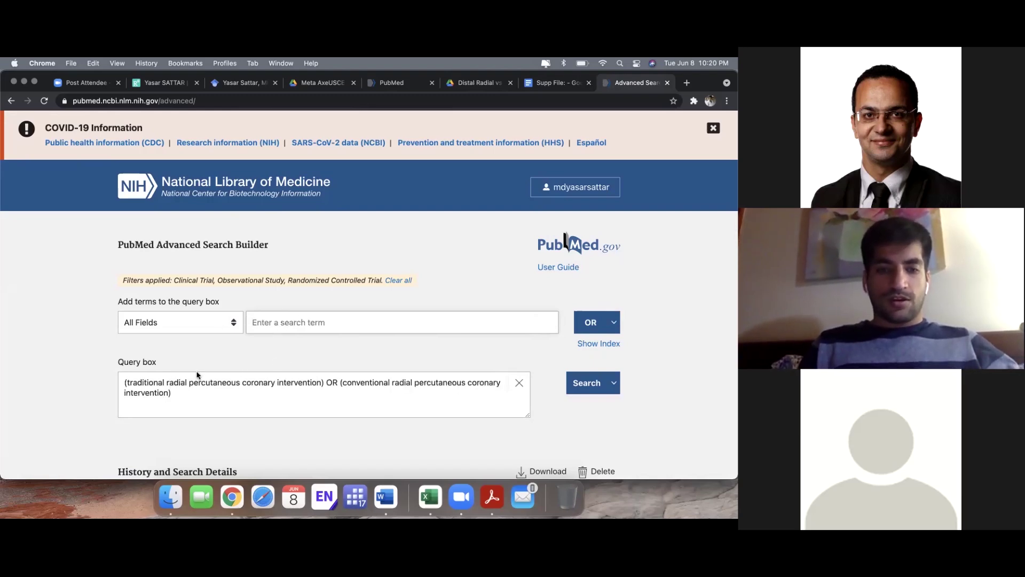
Add 'traditional radial' with OR, run the search for 110 results, and show the search history
left_click_drag(188, 383, 127, 385)
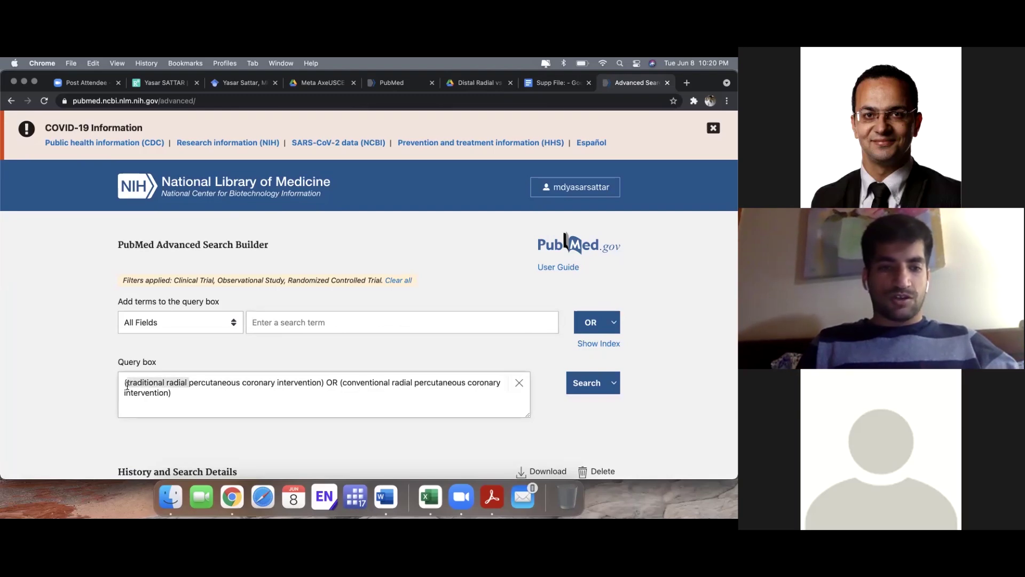
left_click(260, 322)
key("super+v")
left_click(591, 322)
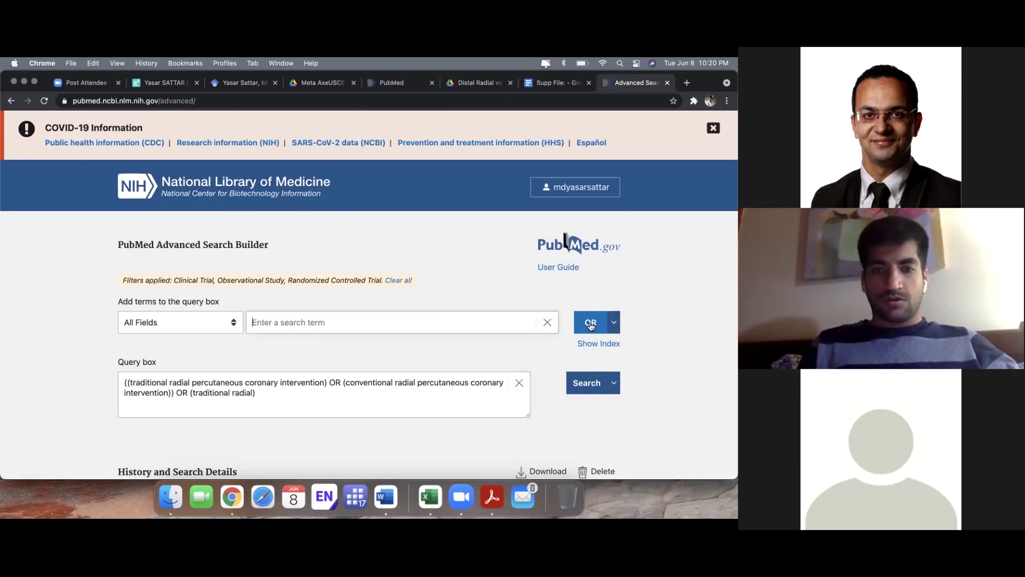
left_click(593, 382)
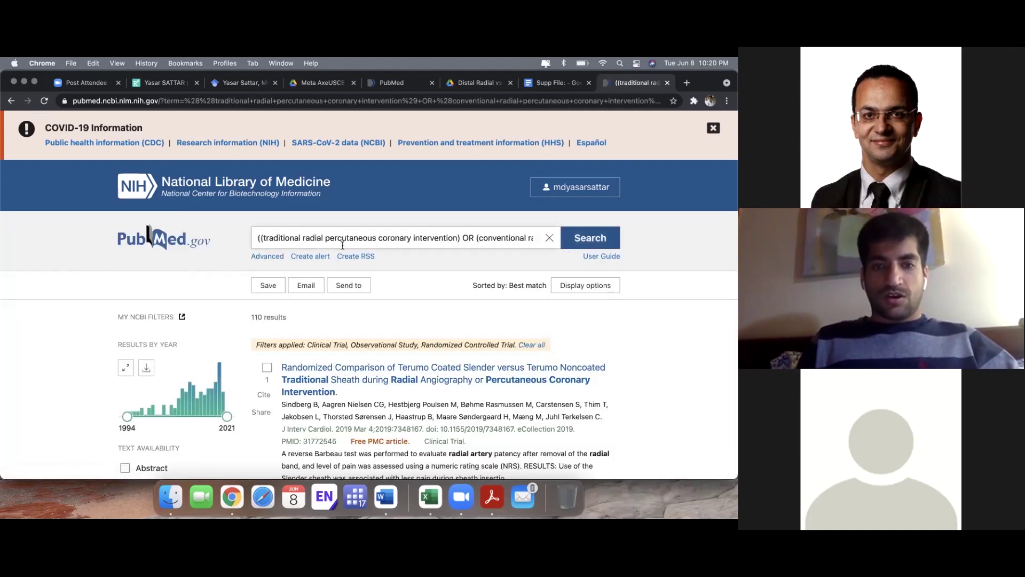
left_click(266, 256)
scroll(341, 329, "down", 5)
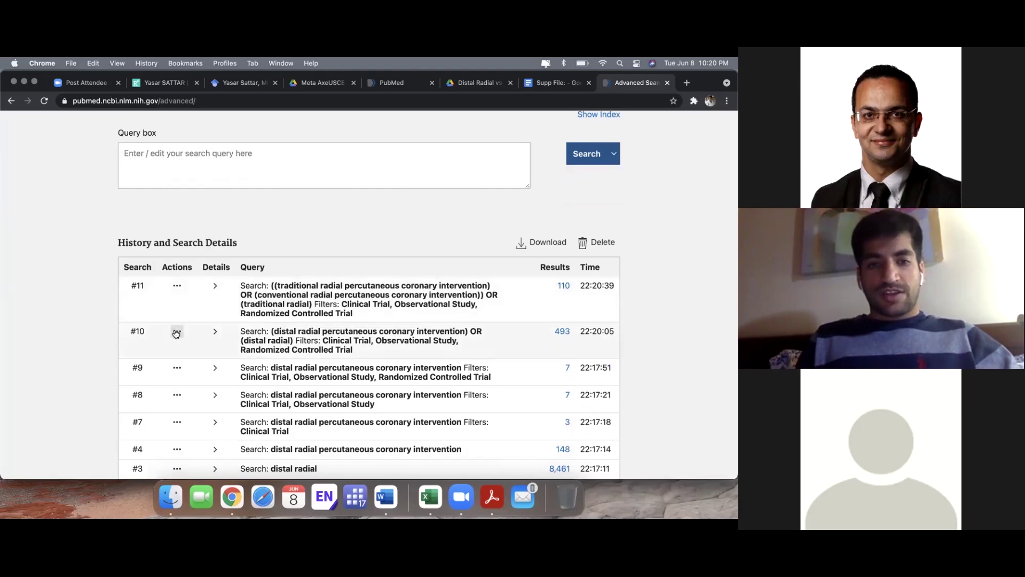
Put search #10 into the query box and join search #11 to it with AND
left_click(177, 333)
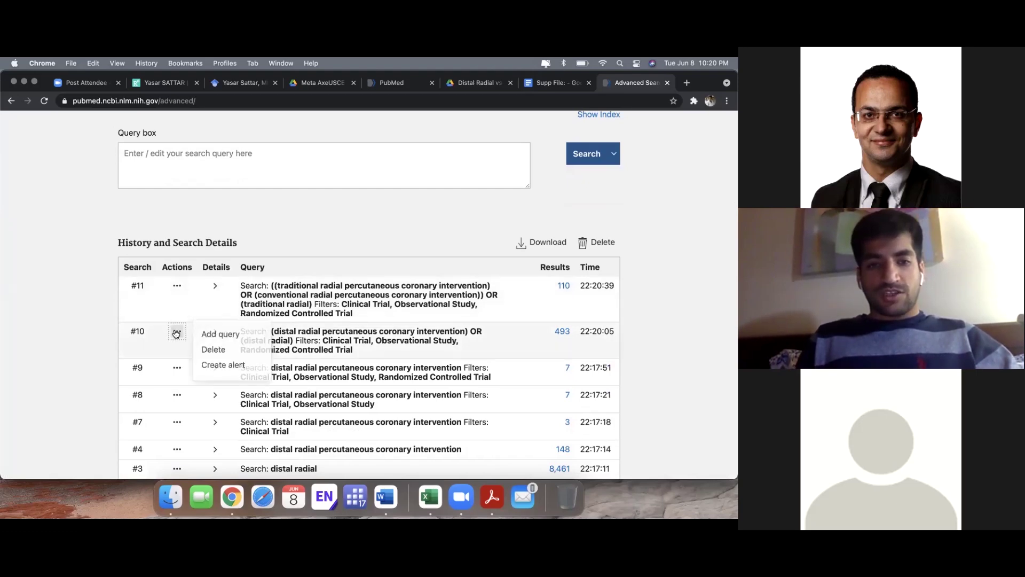
left_click(220, 335)
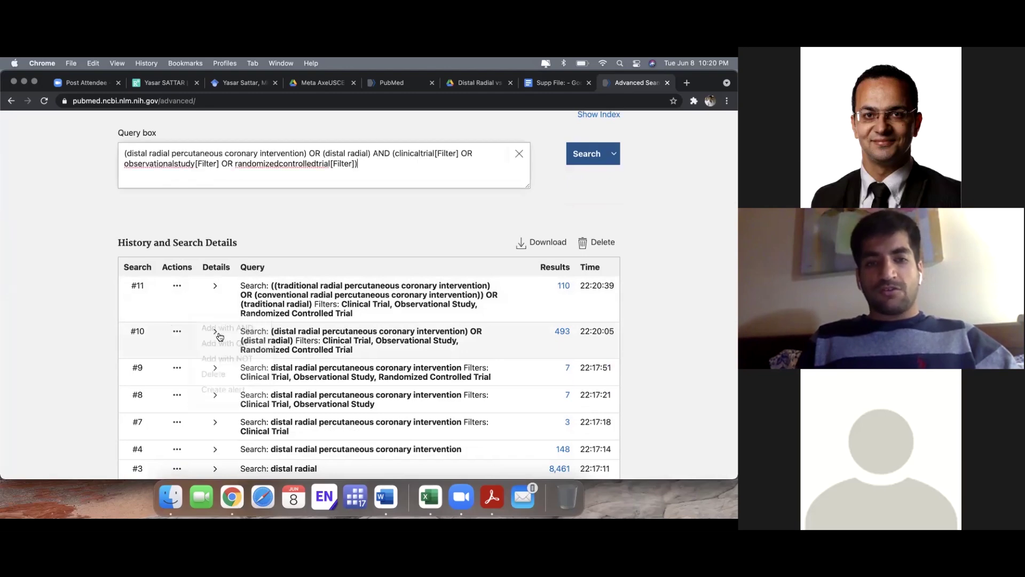
left_click(172, 287)
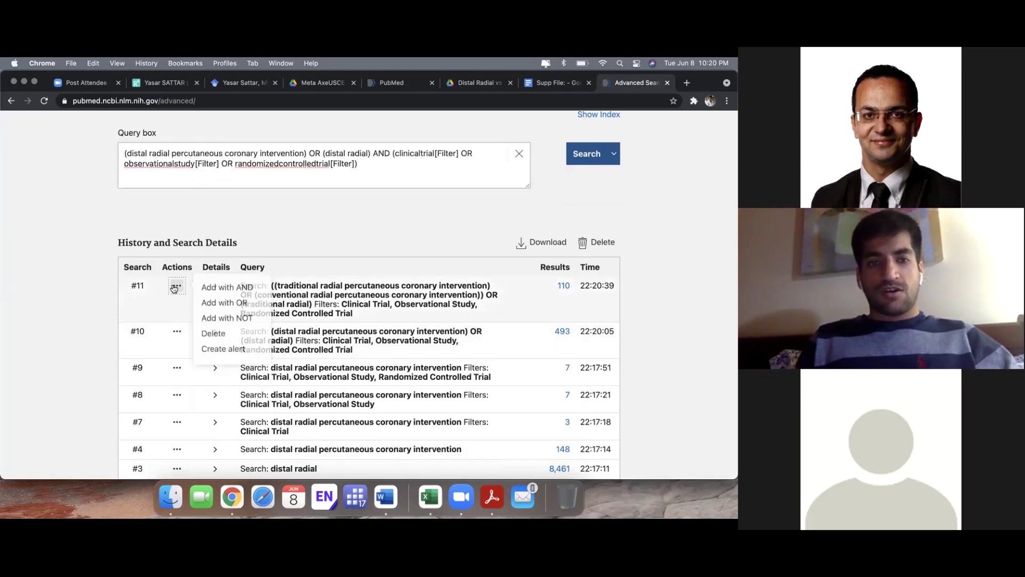
left_click(212, 291)
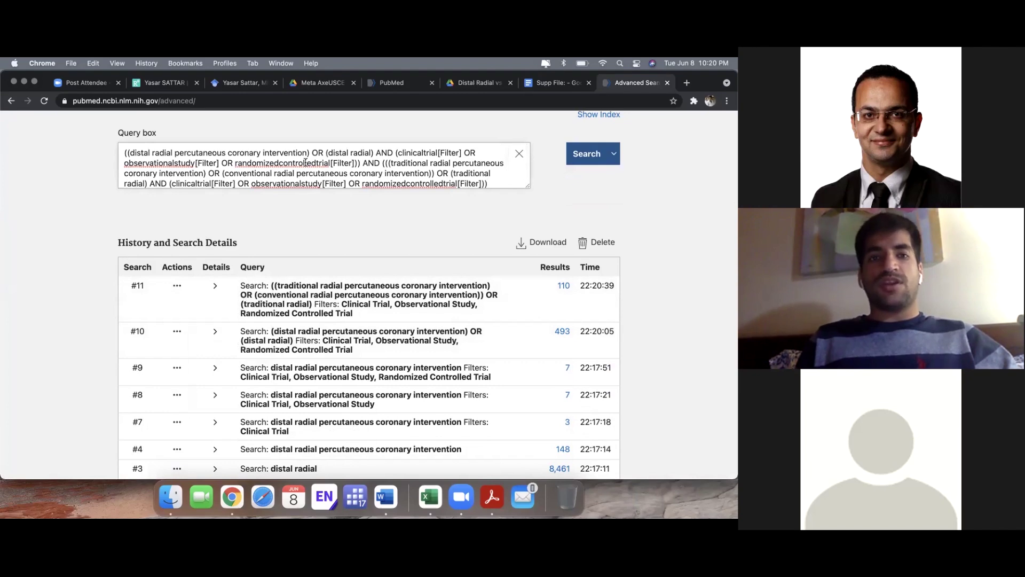
scroll(306, 162, "up", 1)
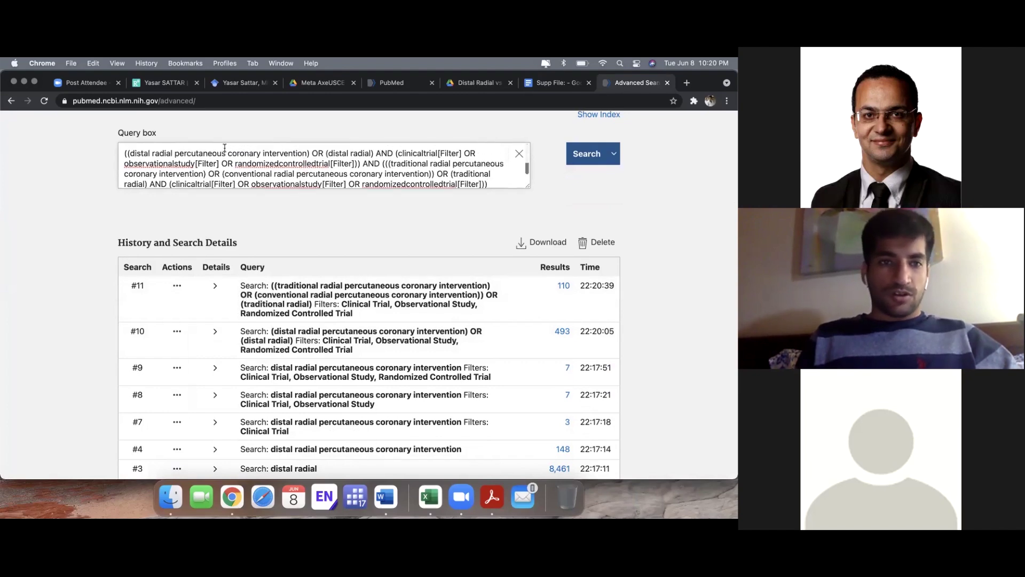
left_click_drag(124, 154, 221, 162)
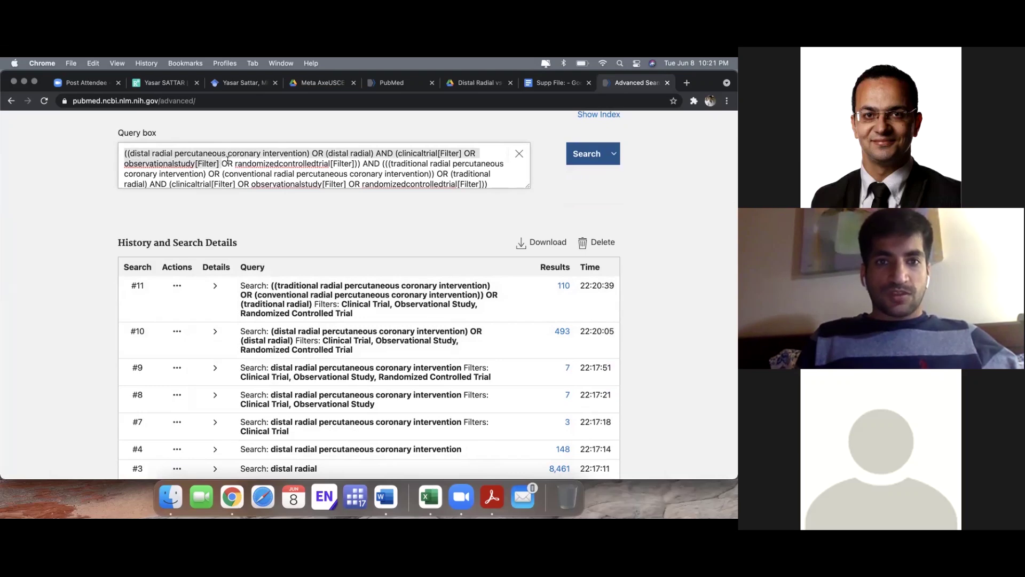
left_click(228, 160)
Compare the combined query against the PubMed search strategy documented in the Supp File
scroll(224, 163, "up", 1)
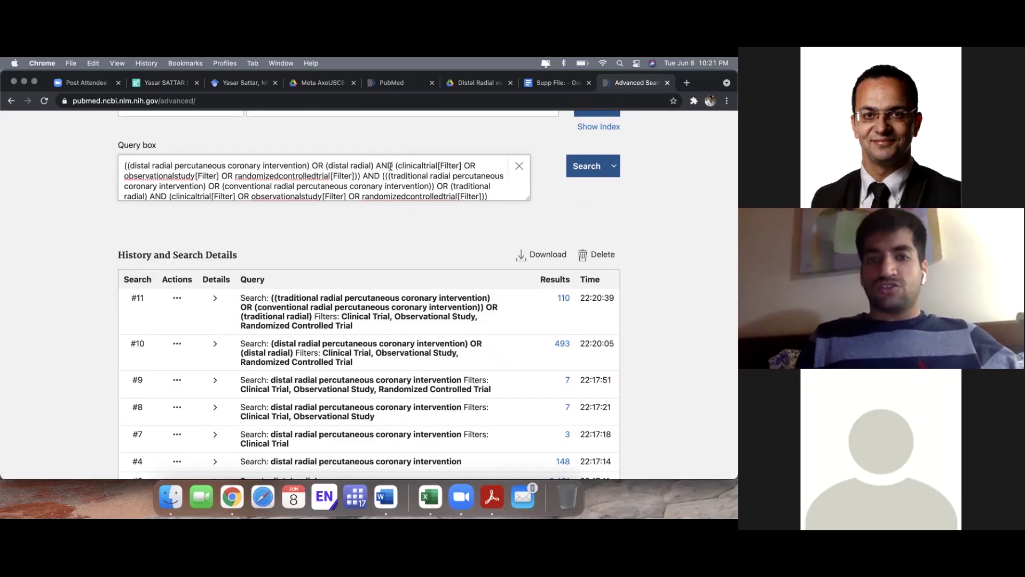
scroll(392, 170, "down", 1)
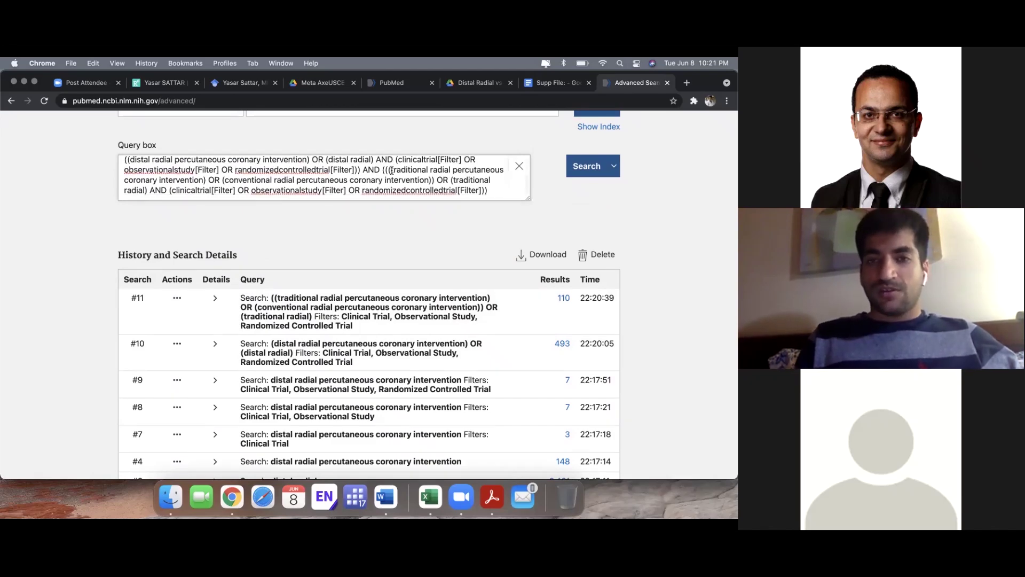
left_click(546, 85)
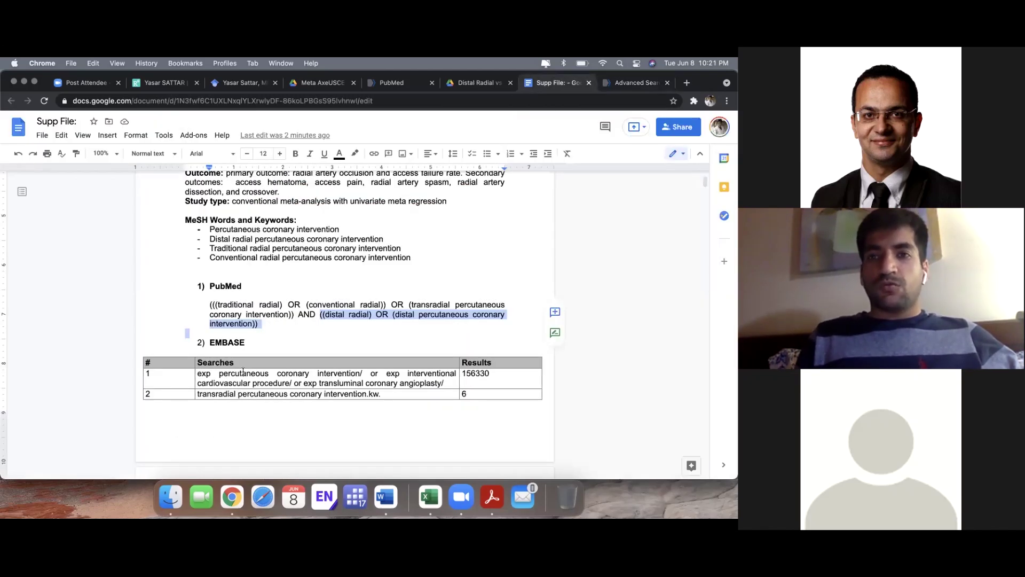
left_click_drag(261, 324, 206, 302)
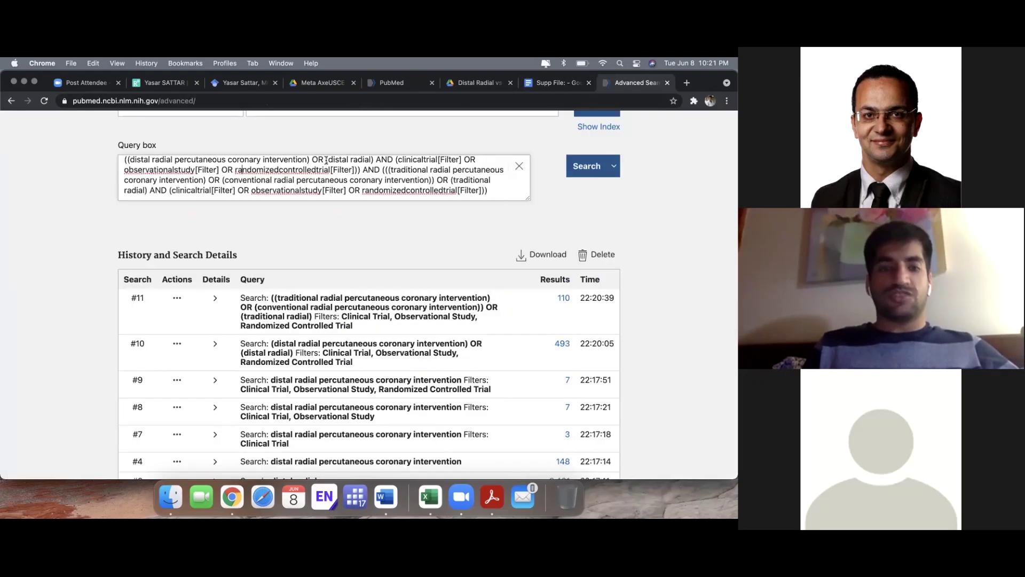
left_click(620, 85)
left_click(269, 172)
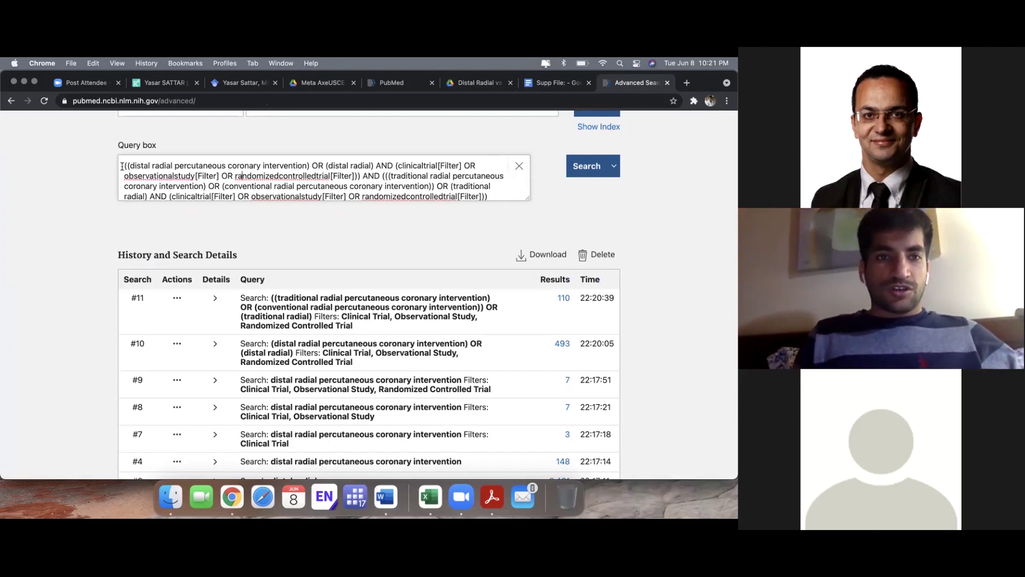
left_click_drag(122, 166, 414, 210)
key("super+c")
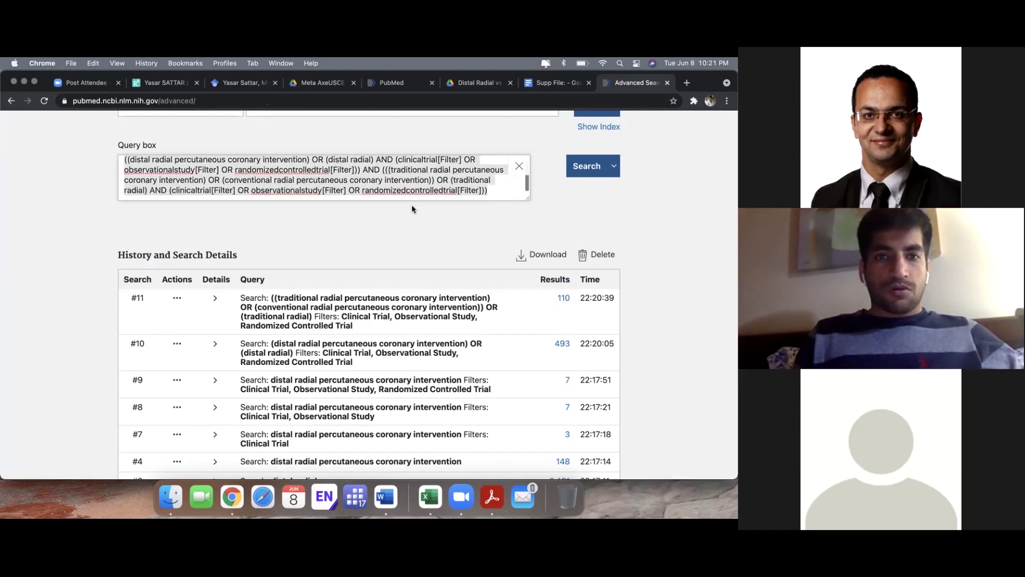
left_click(355, 171)
type(")")
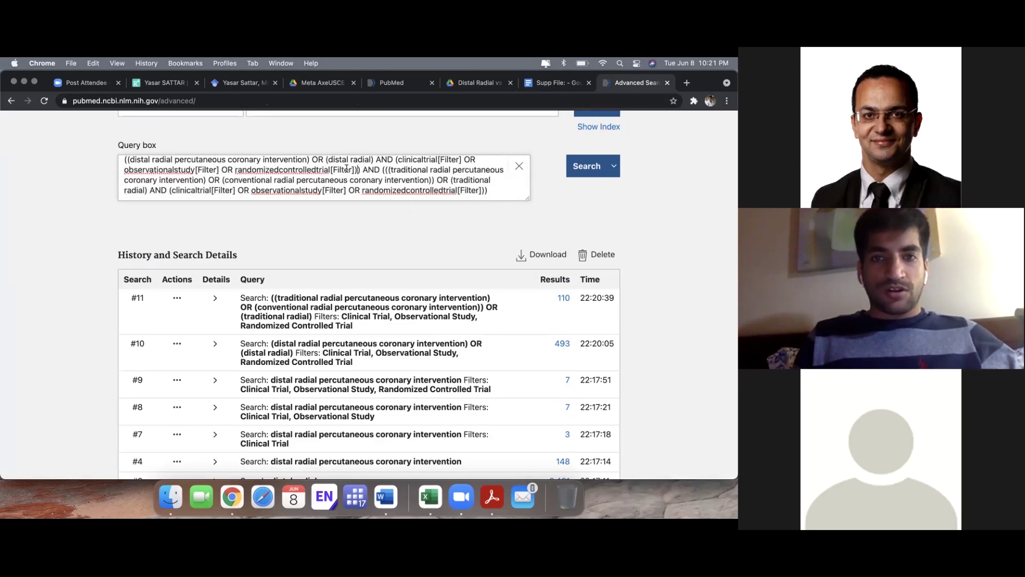
scroll(203, 156, "up", 1)
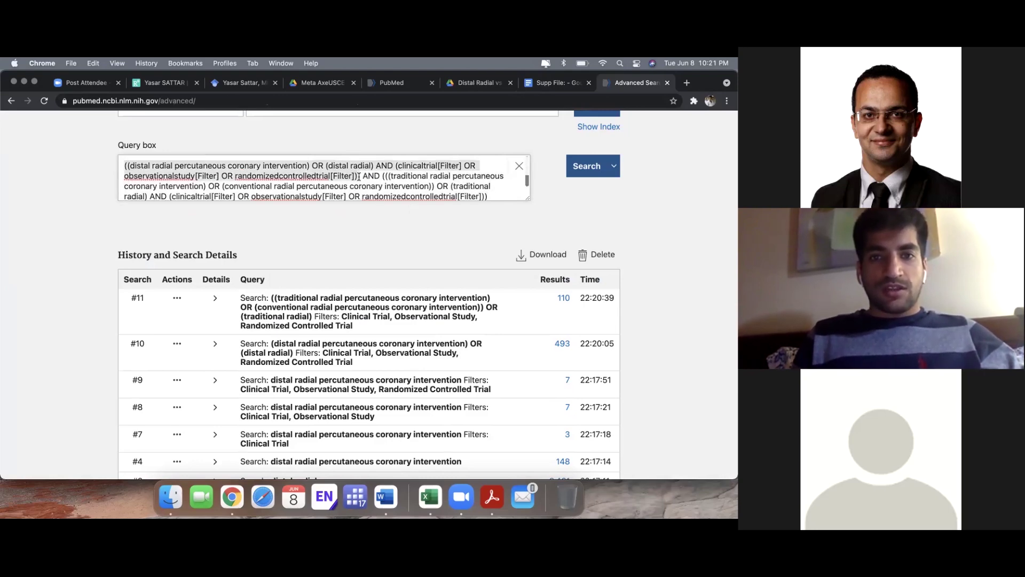
left_click_drag(364, 178, 403, 208)
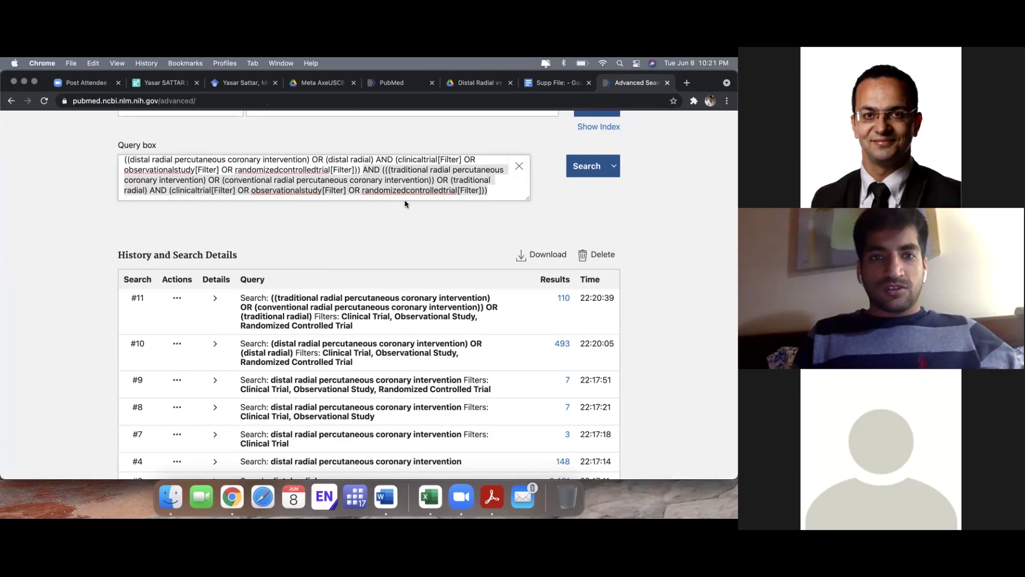
left_click(384, 185)
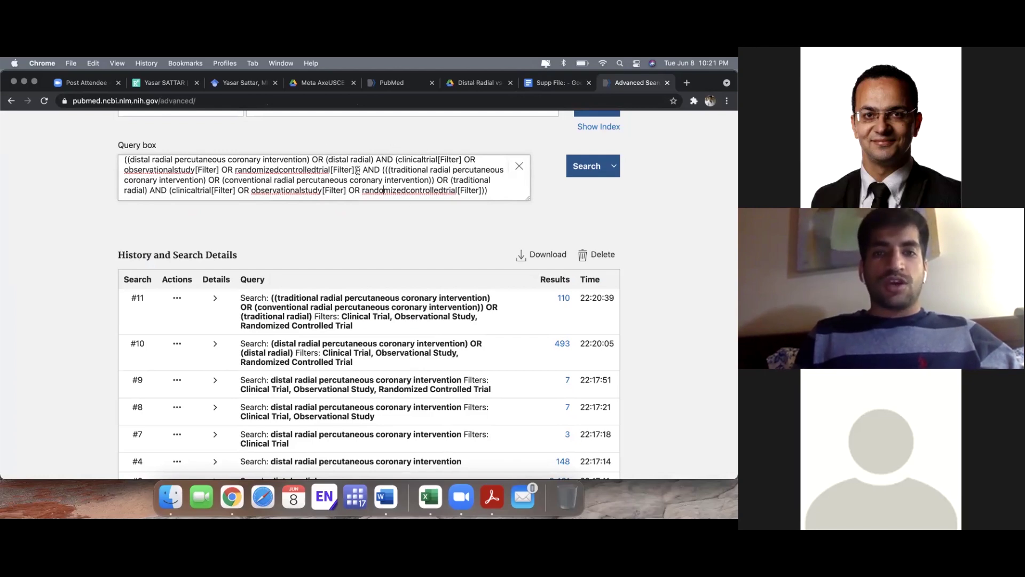
Run the combined query and clear the Clinical Trial, Observational Study and Randomized Controlled Trial filters, leaving 16 results
left_click(579, 167)
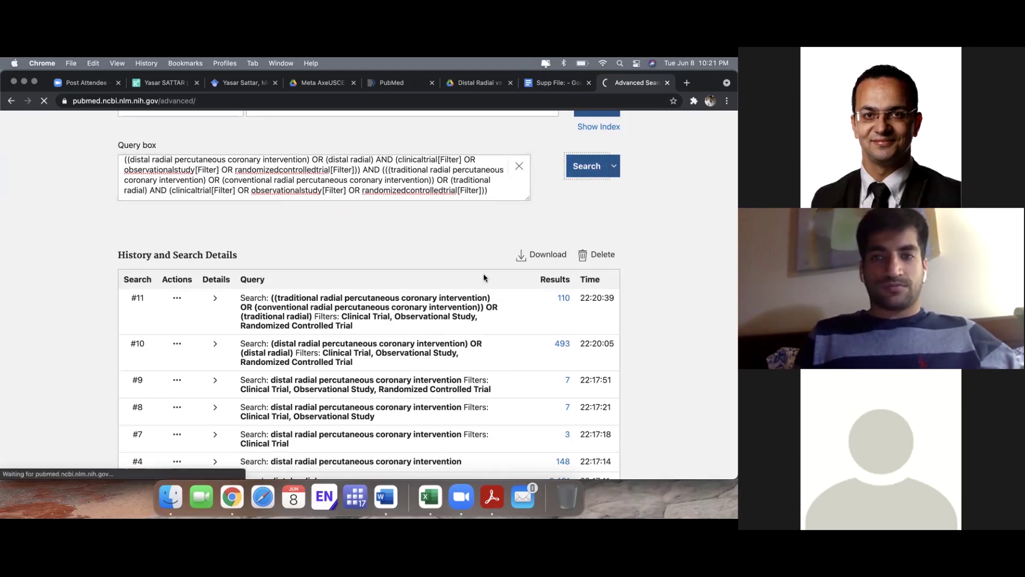
scroll(264, 209, "down", 2)
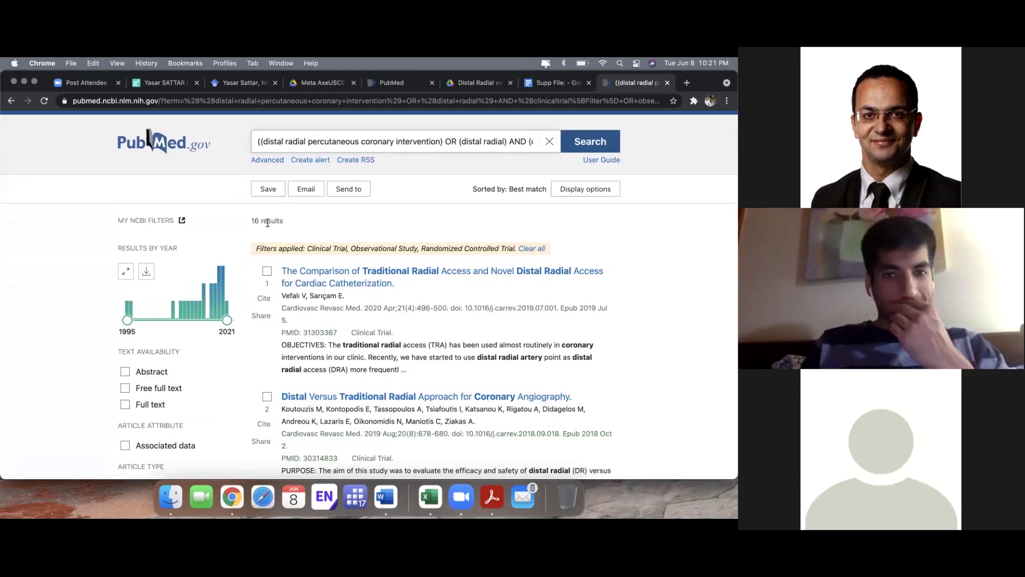
scroll(206, 341, "down", 3)
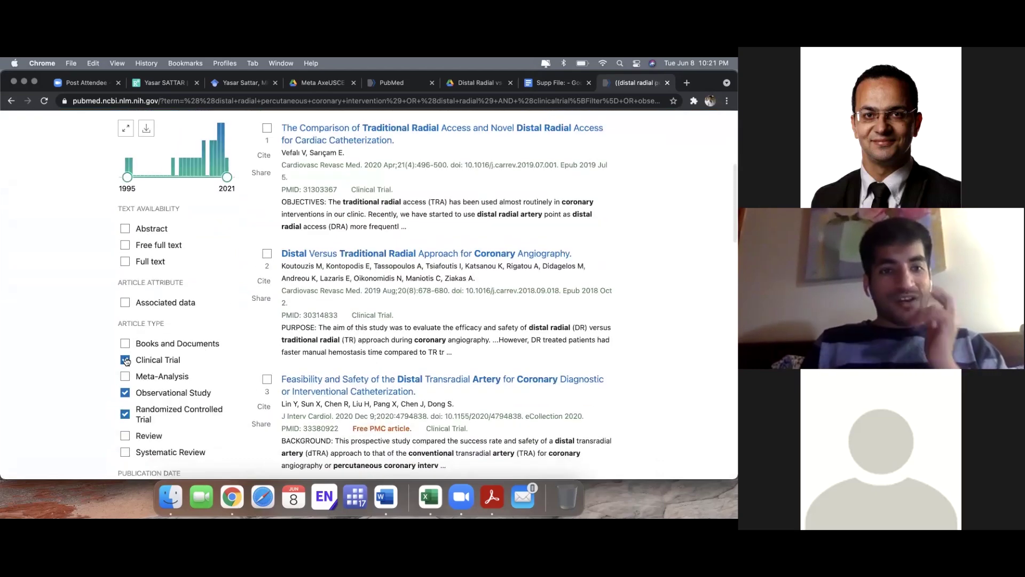
left_click(143, 395)
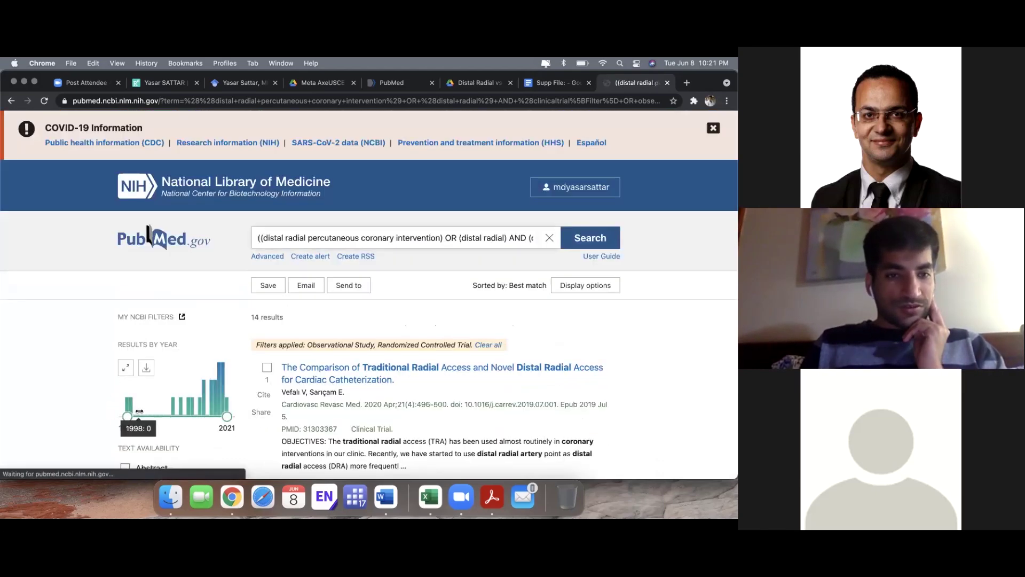
scroll(139, 410, "down", 5)
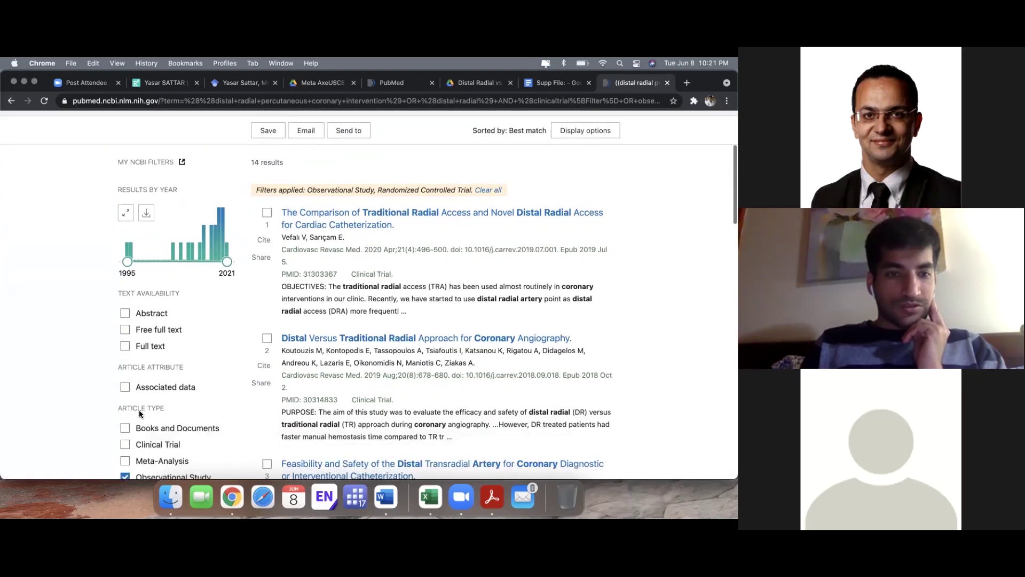
scroll(140, 412, "down", 1)
left_click(125, 401)
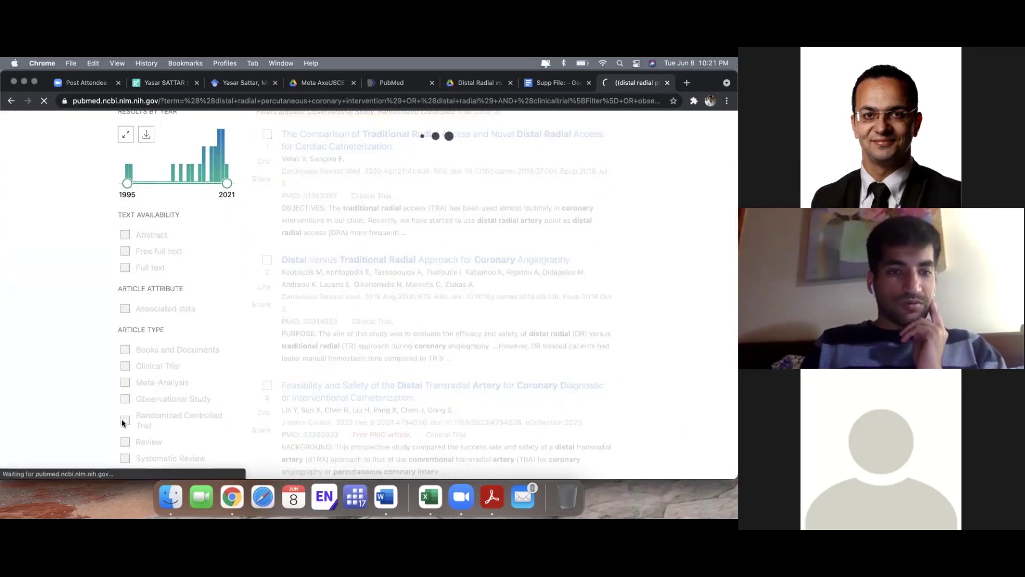
scroll(127, 418, "down", 7)
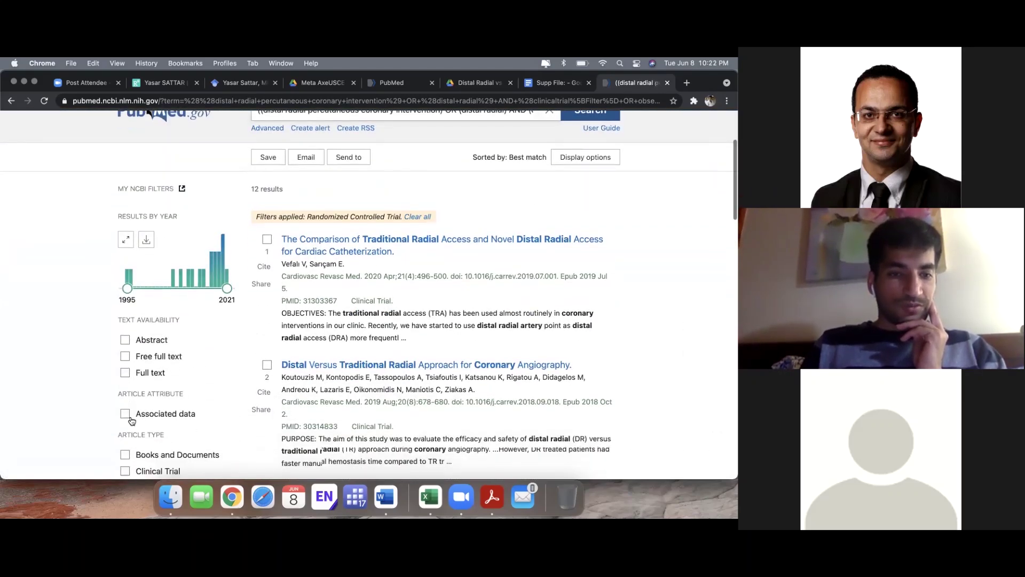
left_click(418, 126)
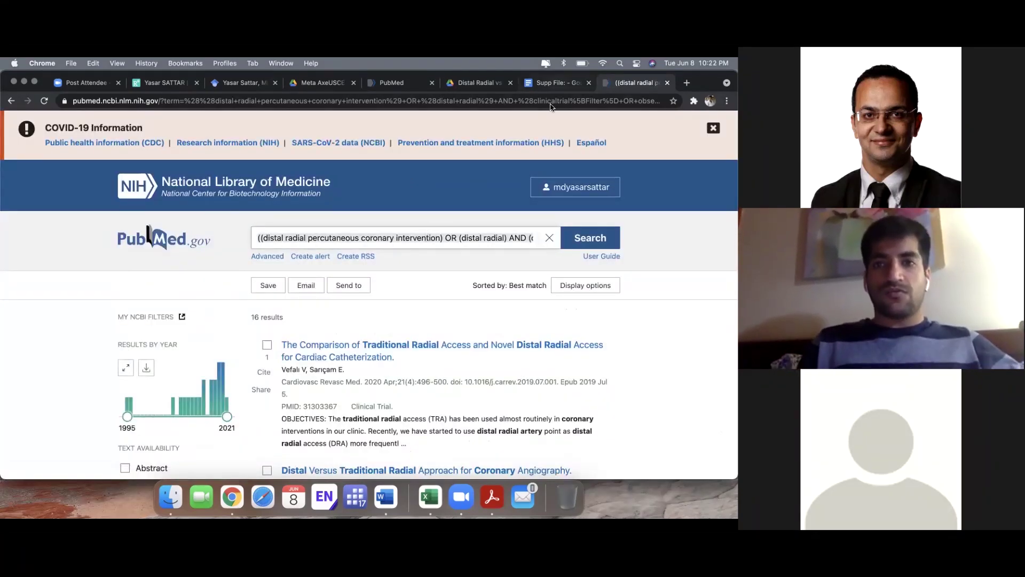
left_click(559, 83)
Paste the full PubMed search string below the keyword list, then delete it again
left_click(273, 264)
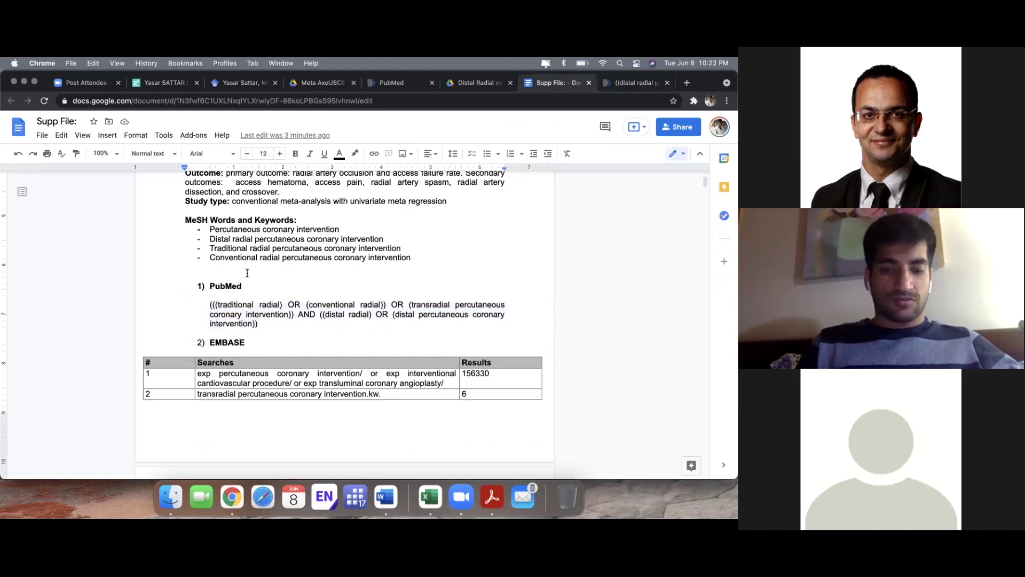
key("Return")
key("super+v")
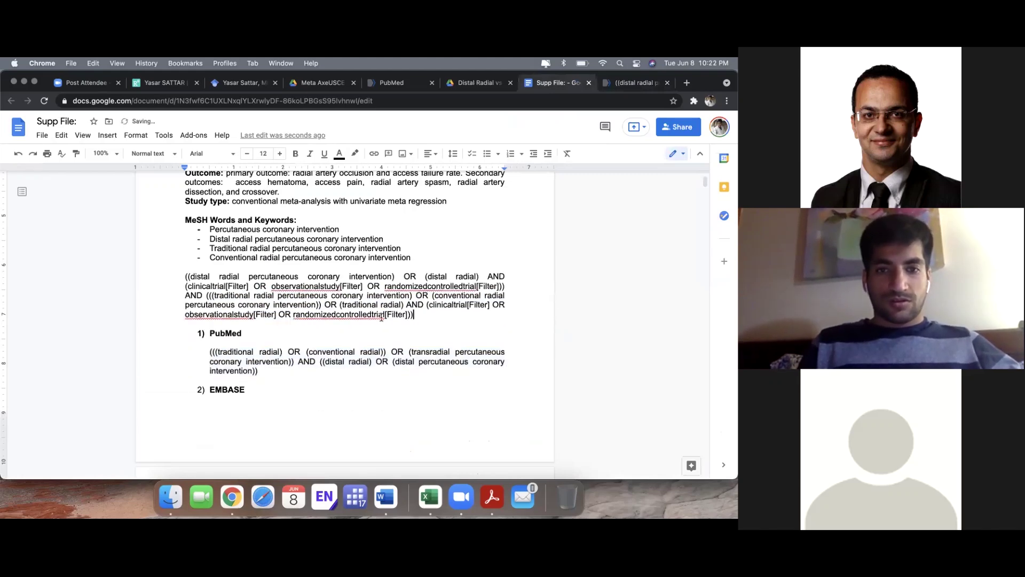
left_click_drag(411, 315, 180, 278)
key("BackSpace")
key("BackSpace")
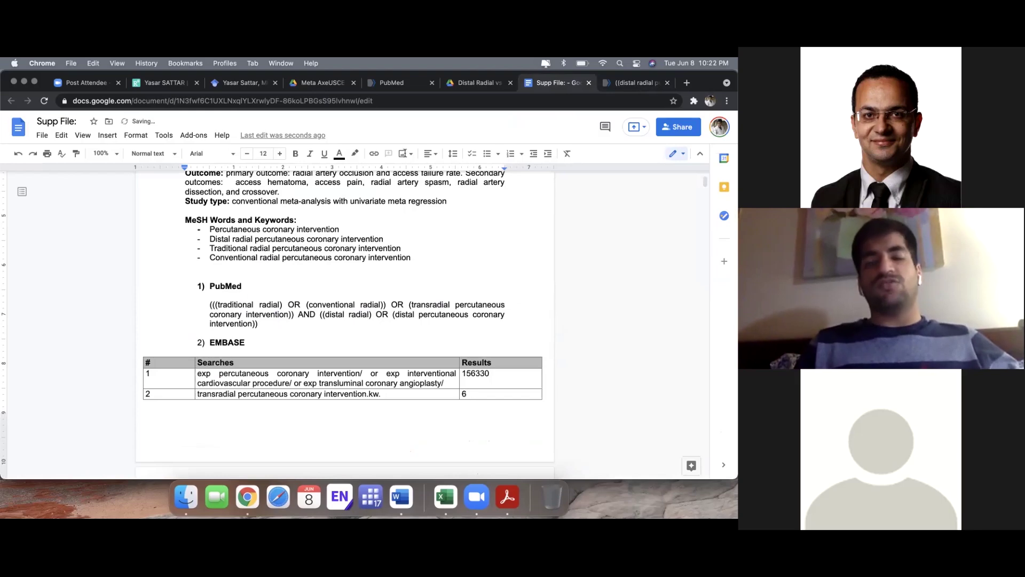
left_click(636, 82)
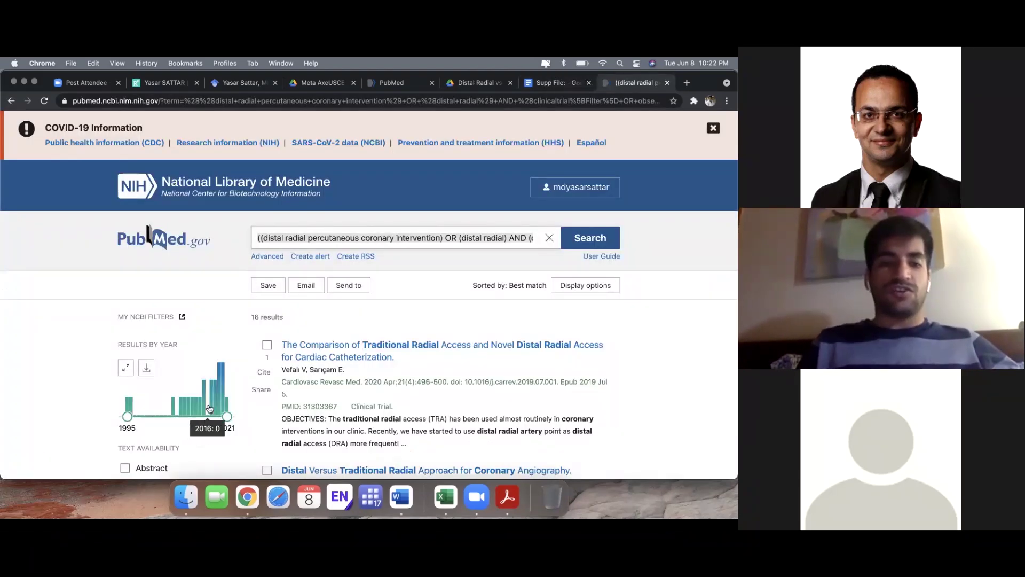
Scroll through the 16 PubMed results, then switch to the Supp File document
scroll(209, 408, "down", 5)
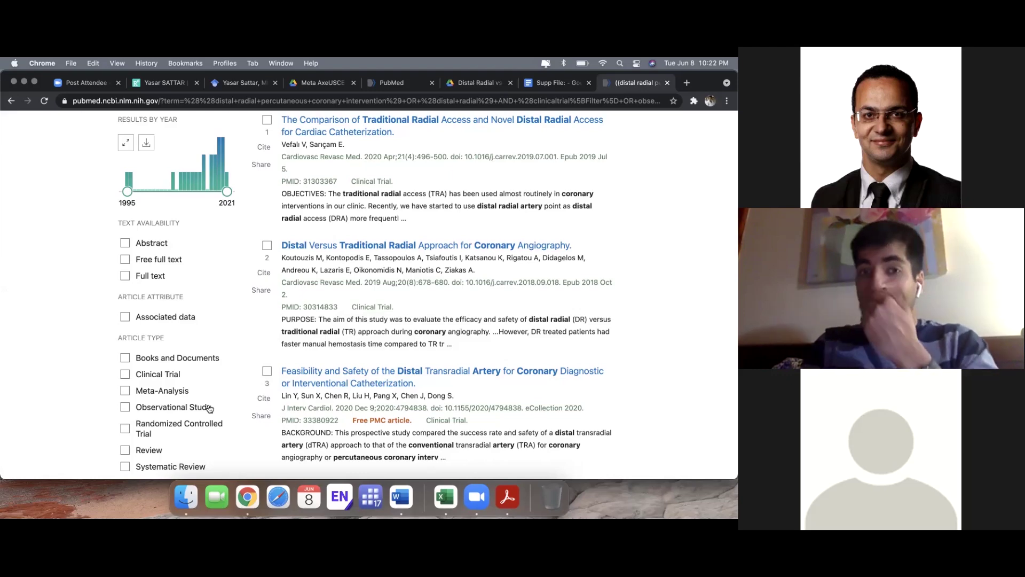
left_click(558, 83)
Review the Newcastle Ottawa quality table in Supp File, then return to the top of the PubMed results
scroll(275, 349, "down", 15)
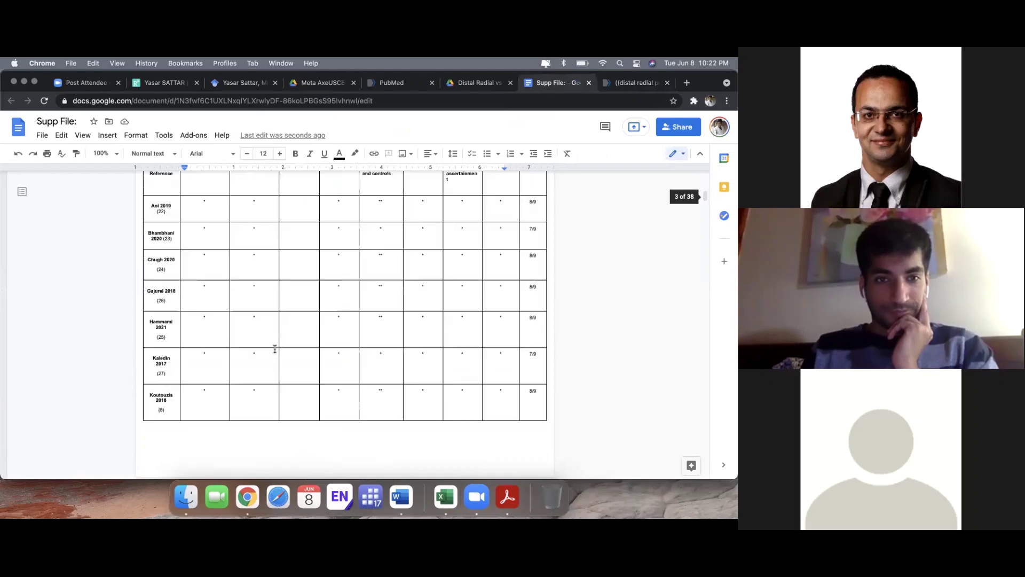
scroll(275, 349, "down", 3)
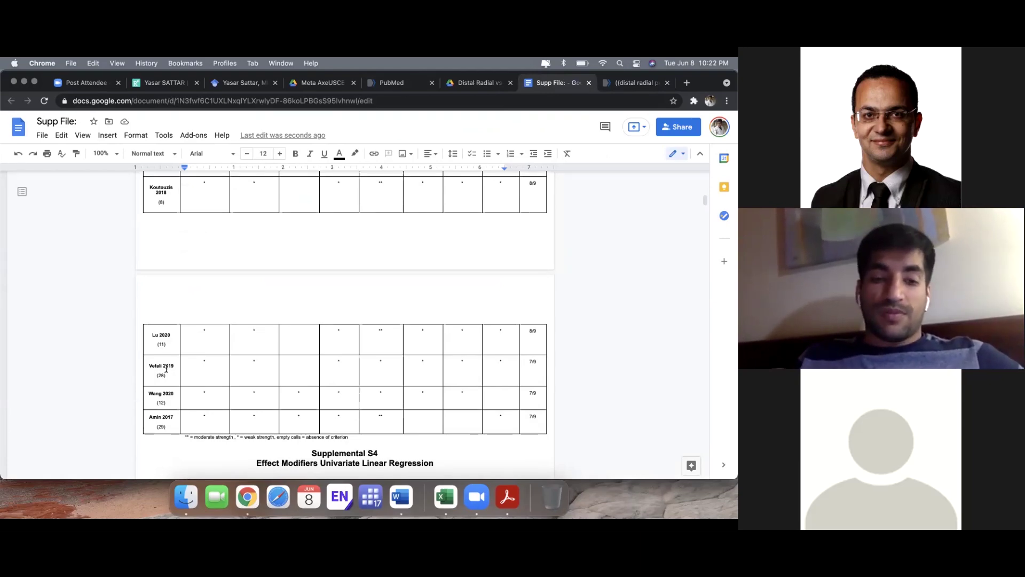
scroll(167, 368, "up", 5)
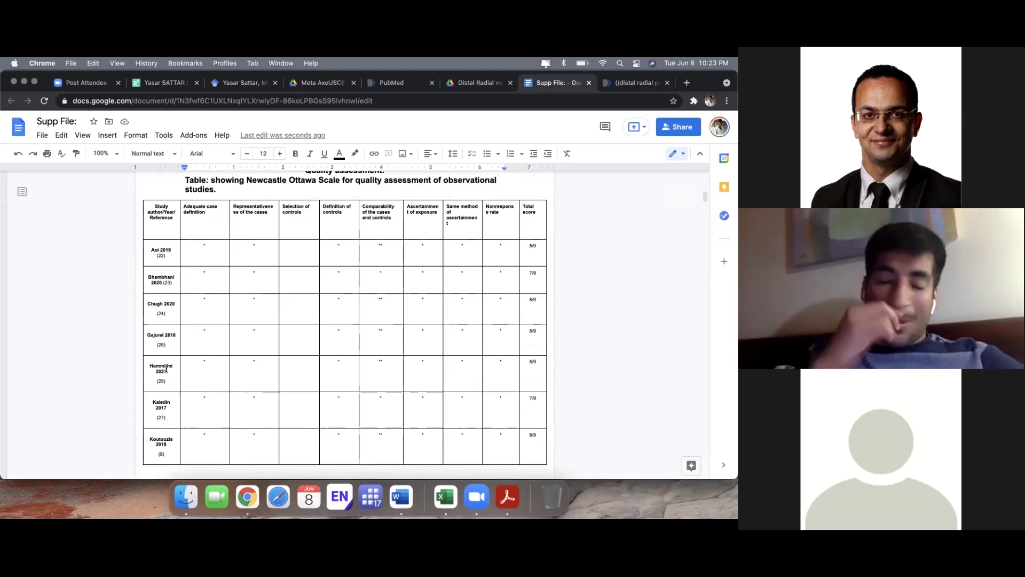
left_click(639, 83)
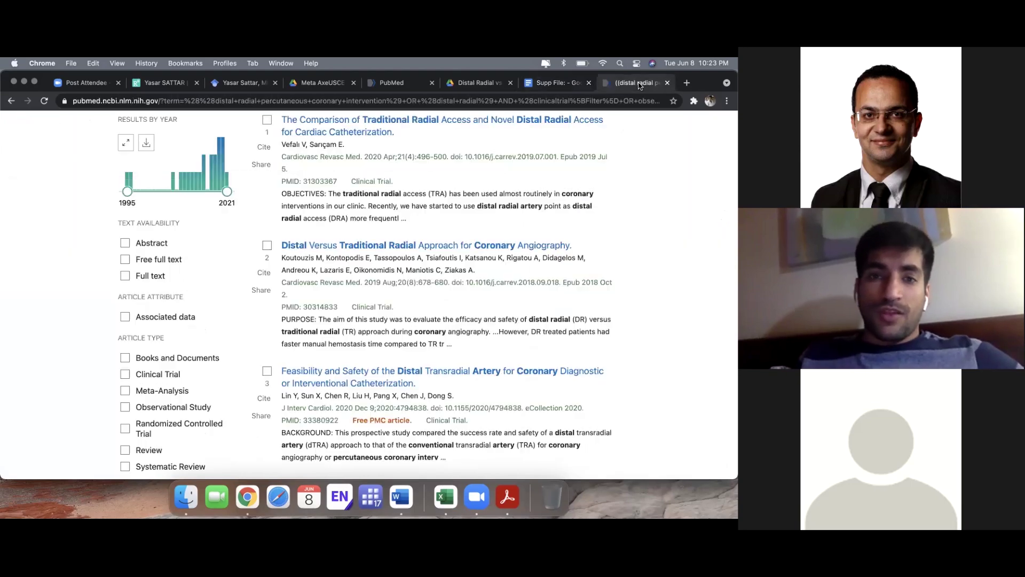
scroll(391, 238, "up", 5)
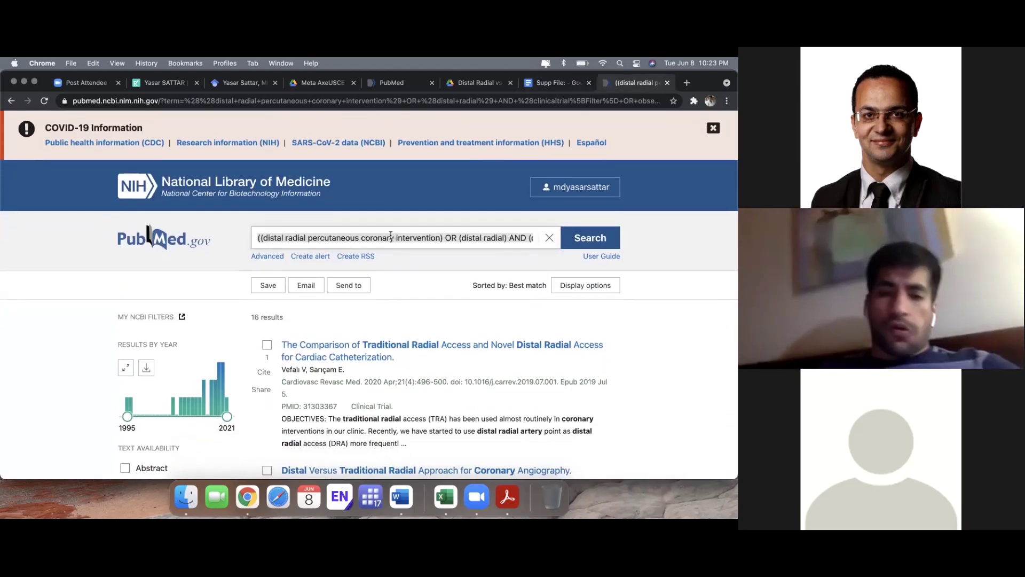
Launch EndNote X9 from the Dock so the PPG.enl library opens
key("super+Tab")
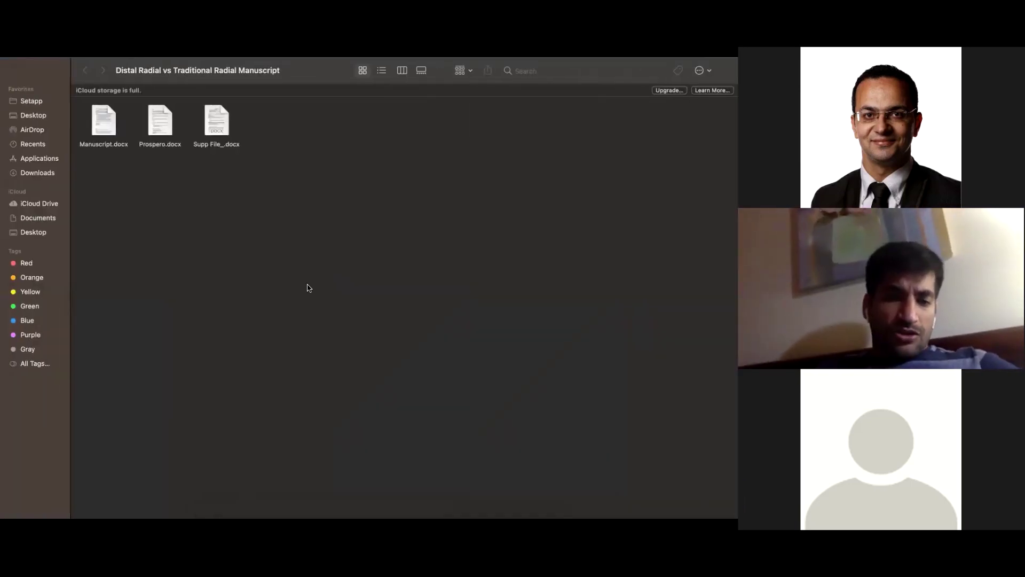
key("super+Tab")
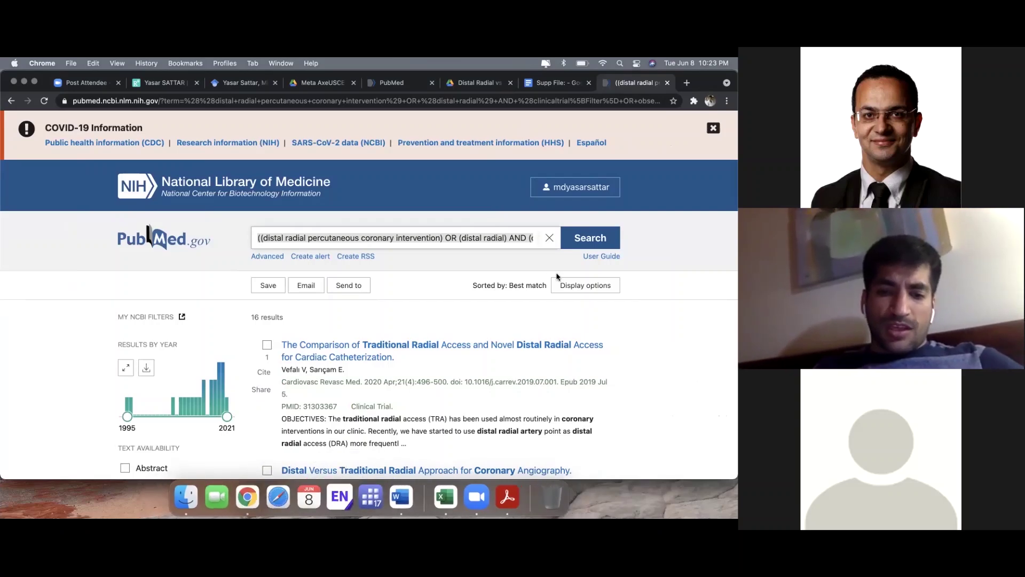
left_click(340, 497)
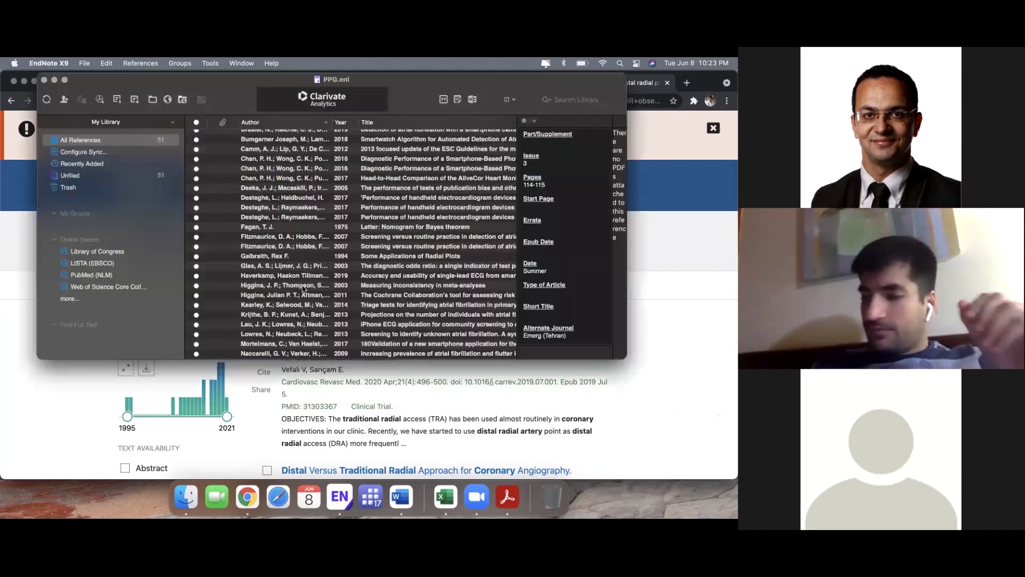
Raise the computer's audio volume while EndNote finishes loading
key("XF86AudioRaiseVolume")
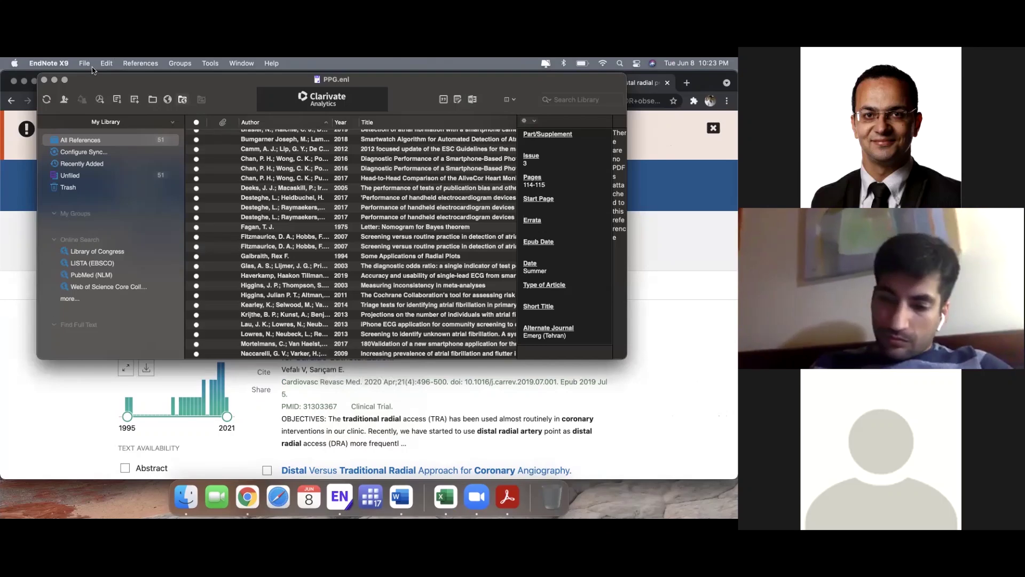
key("XF86AudioRaiseVolume")
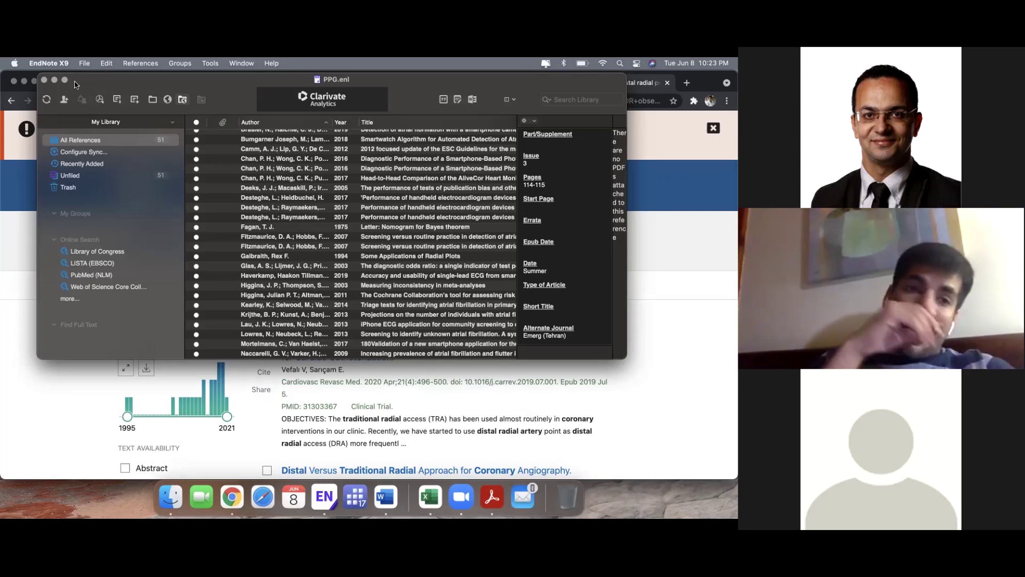
Create and save a new EndNote library named 'Distal radial sample' via File > New
left_click(84, 64)
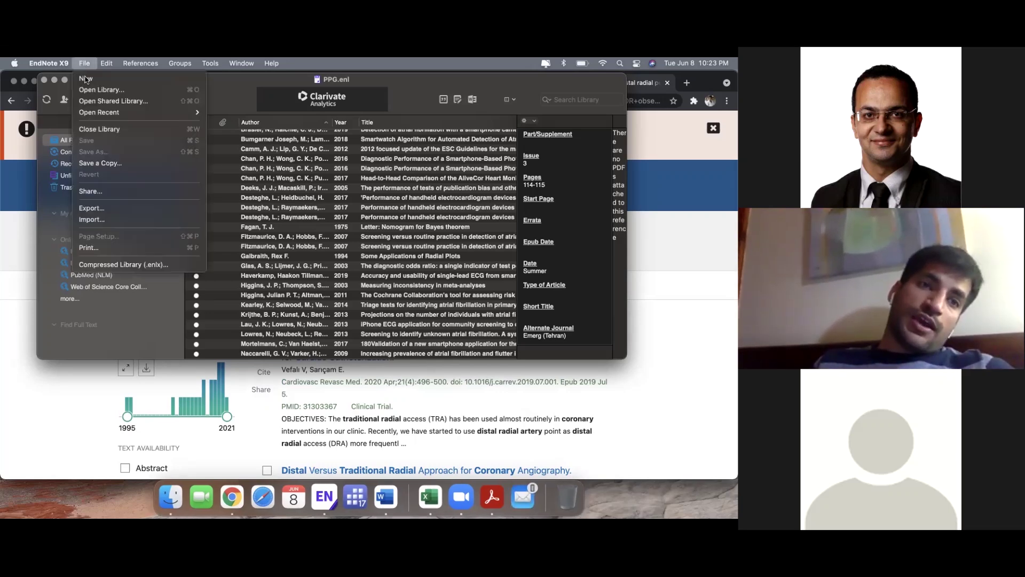
left_click(86, 79)
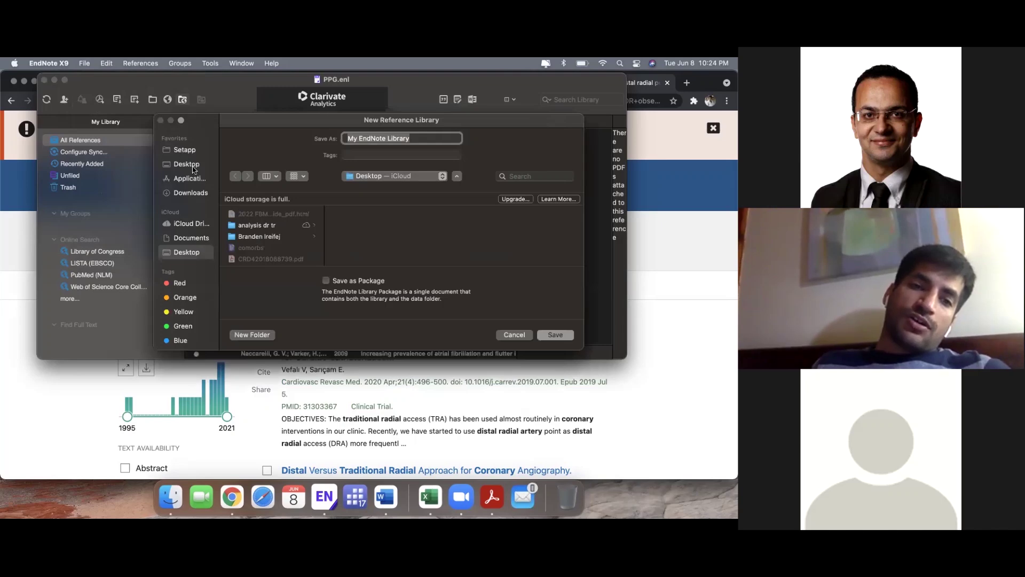
key("BackSpace")
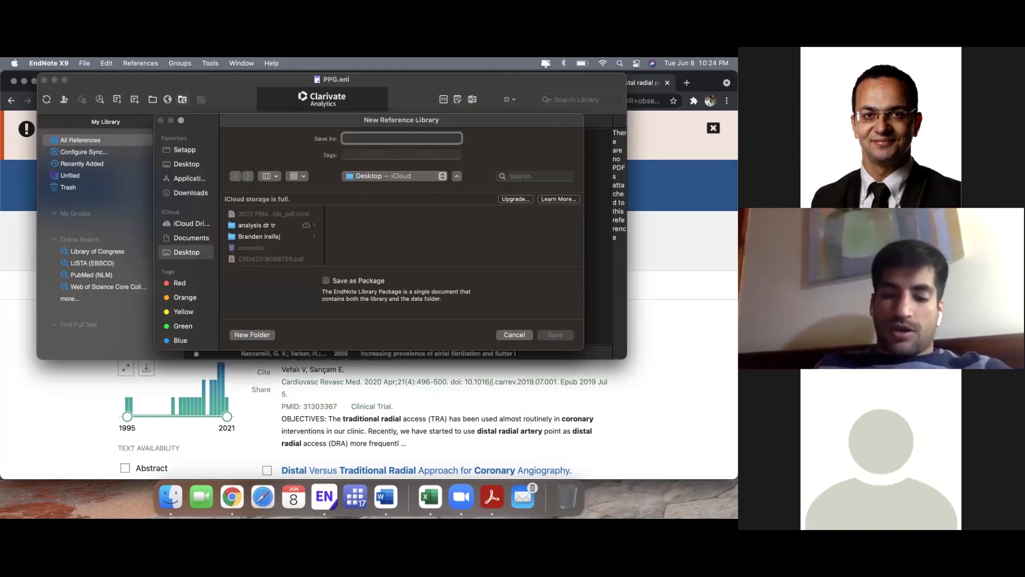
type("Dist")
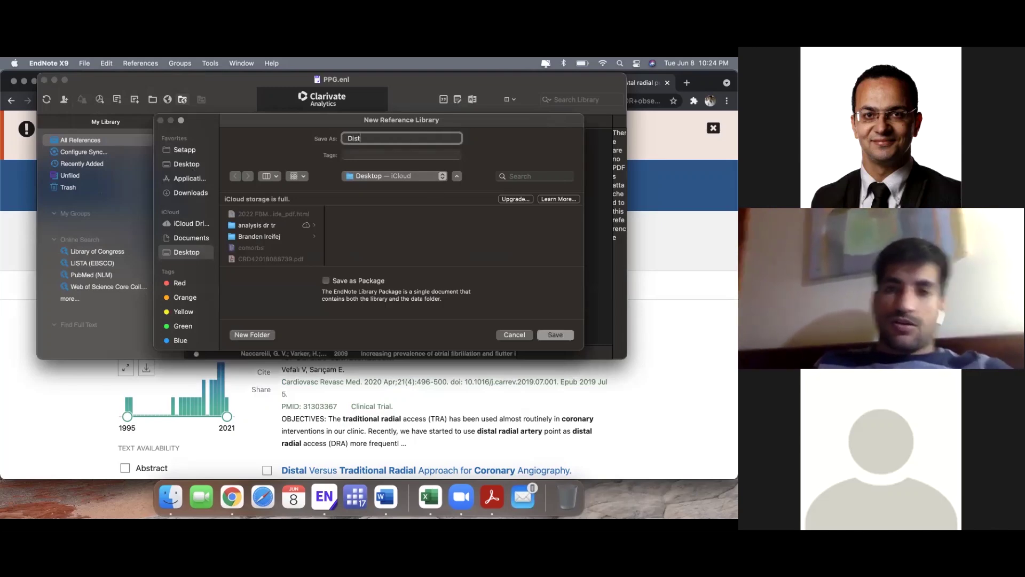
type("al radial ")
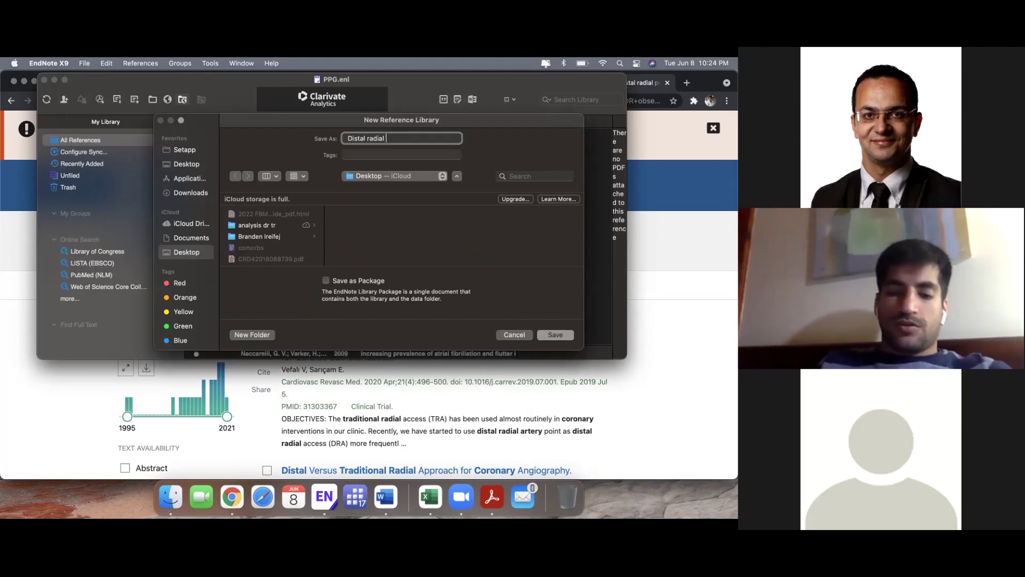
type("sample")
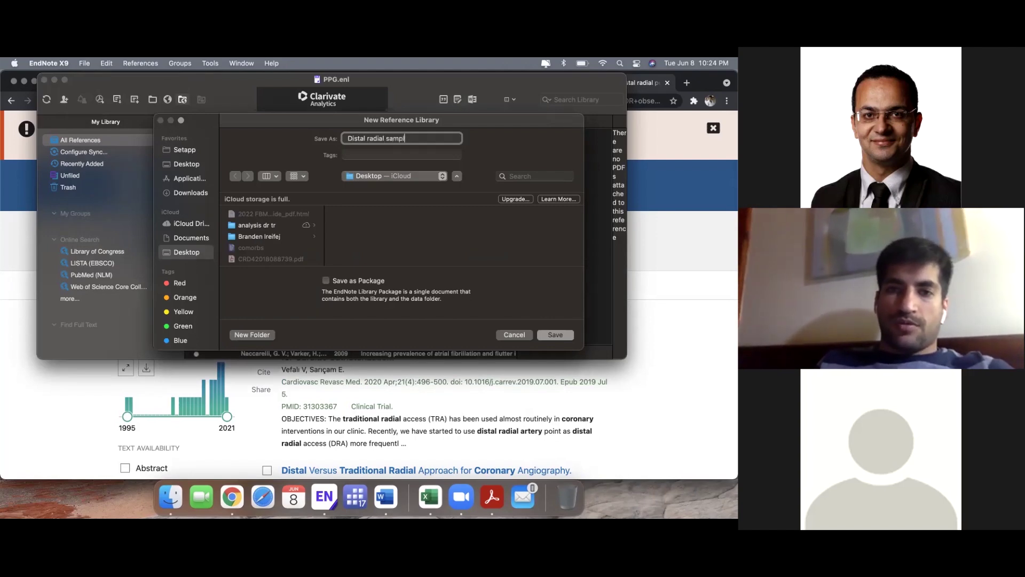
left_click(556, 334)
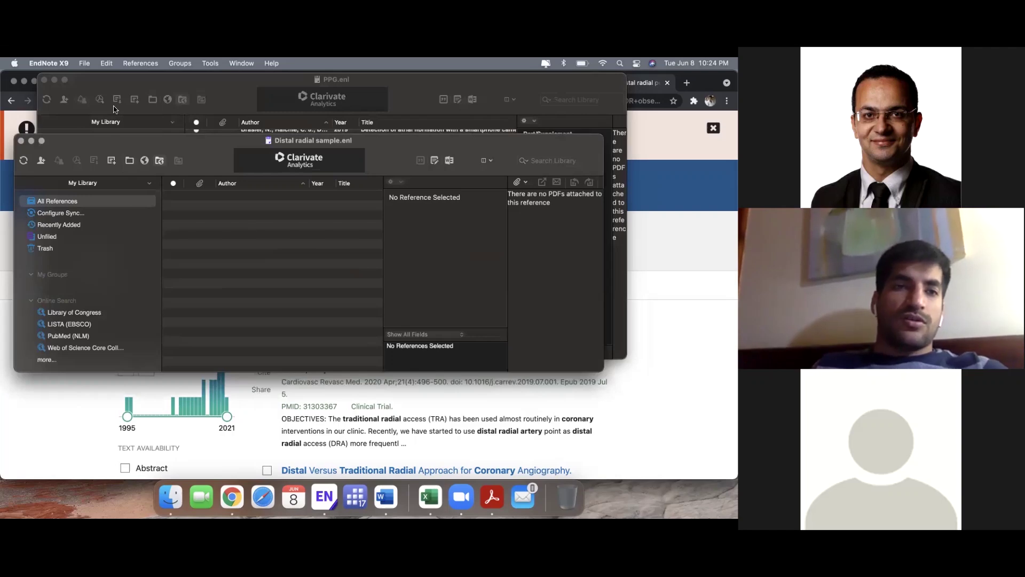
Close PPG.enl and create a PubMed group under My Groups
left_click(45, 80)
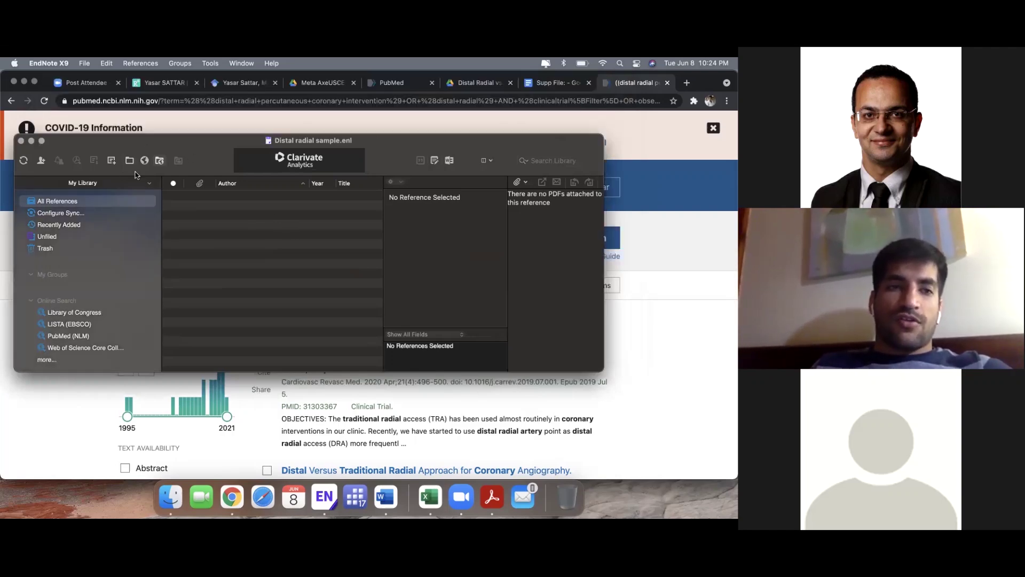
left_click(45, 277)
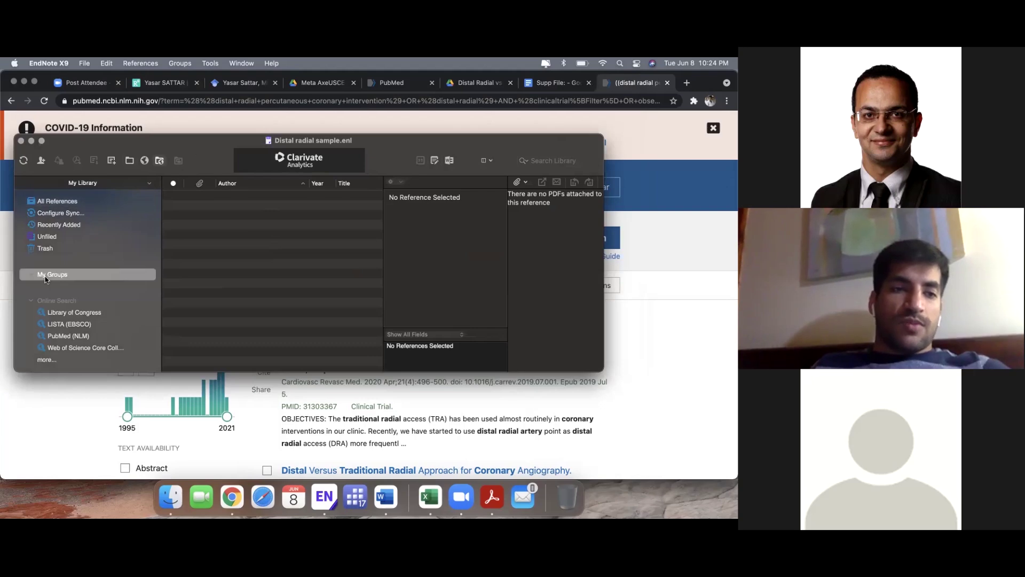
right_click(40, 277)
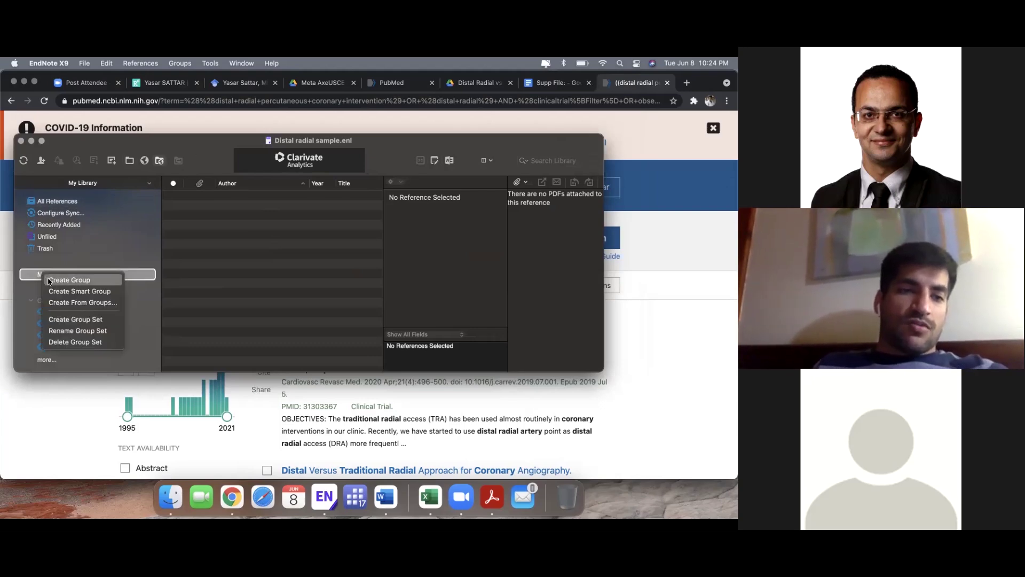
left_click(49, 280)
key("BackSpace")
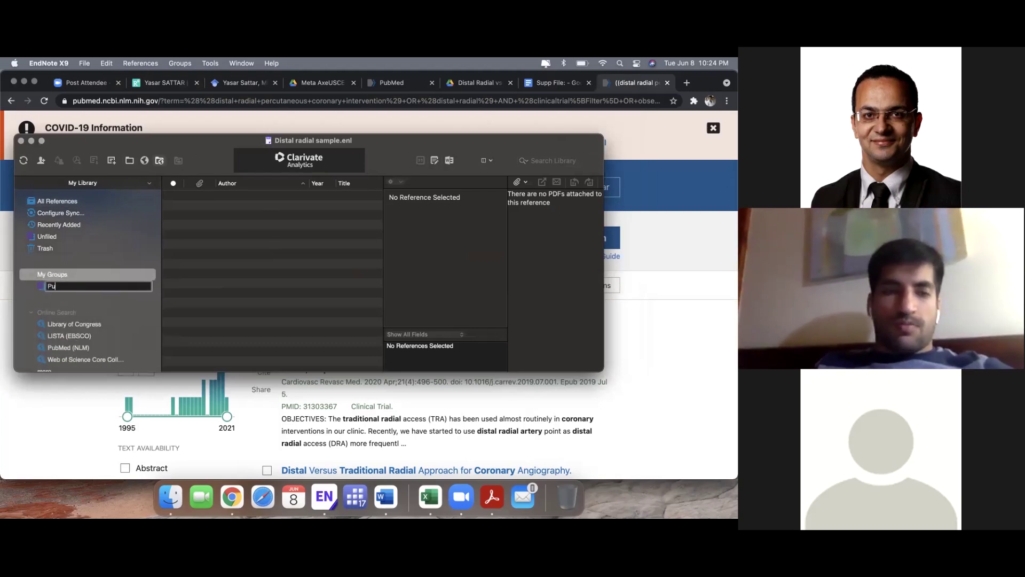
type("PubMed")
key("Return")
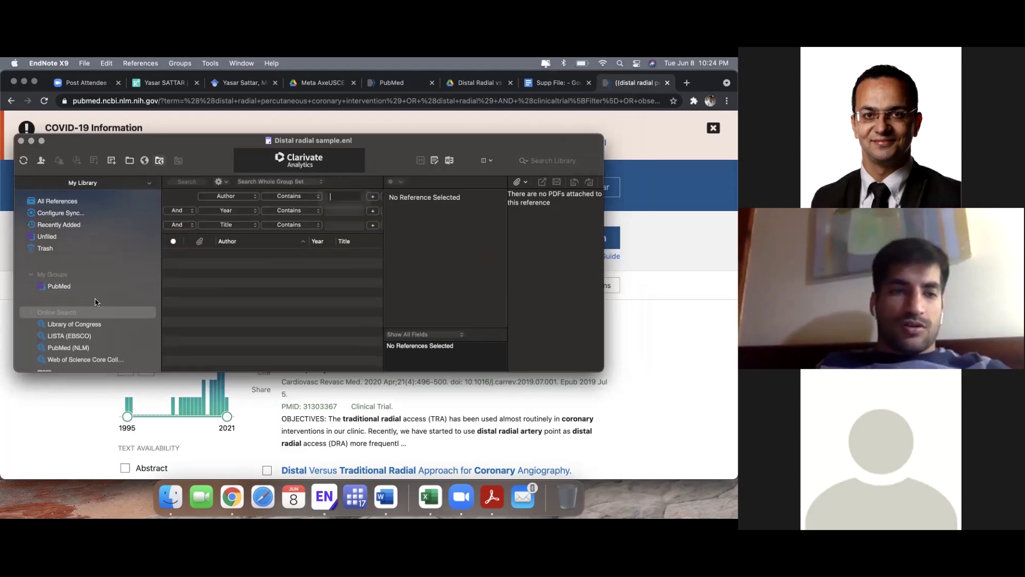
Add EMBASE and COCHRANE groups under My Groups
right_click(66, 277)
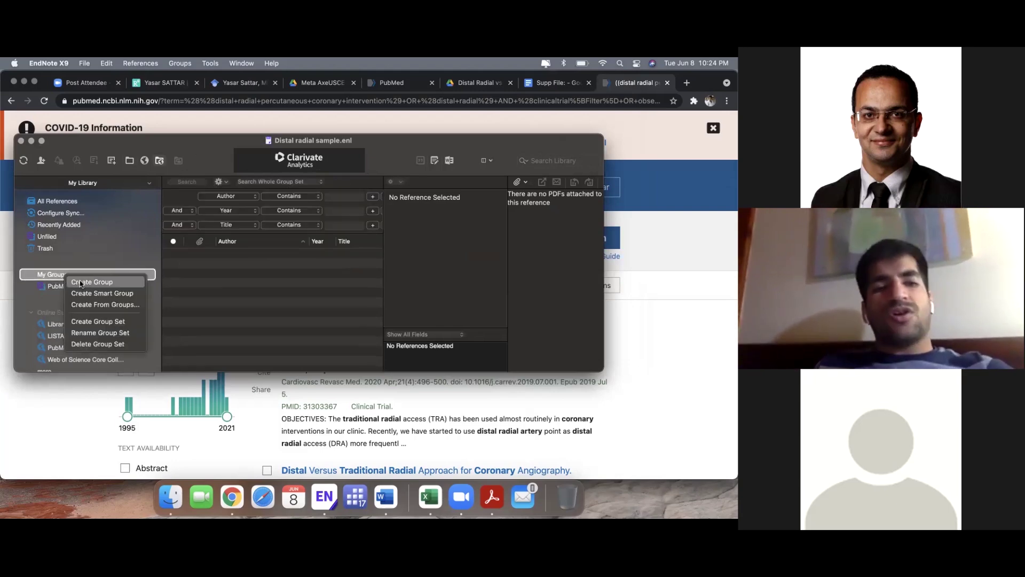
left_click(80, 282)
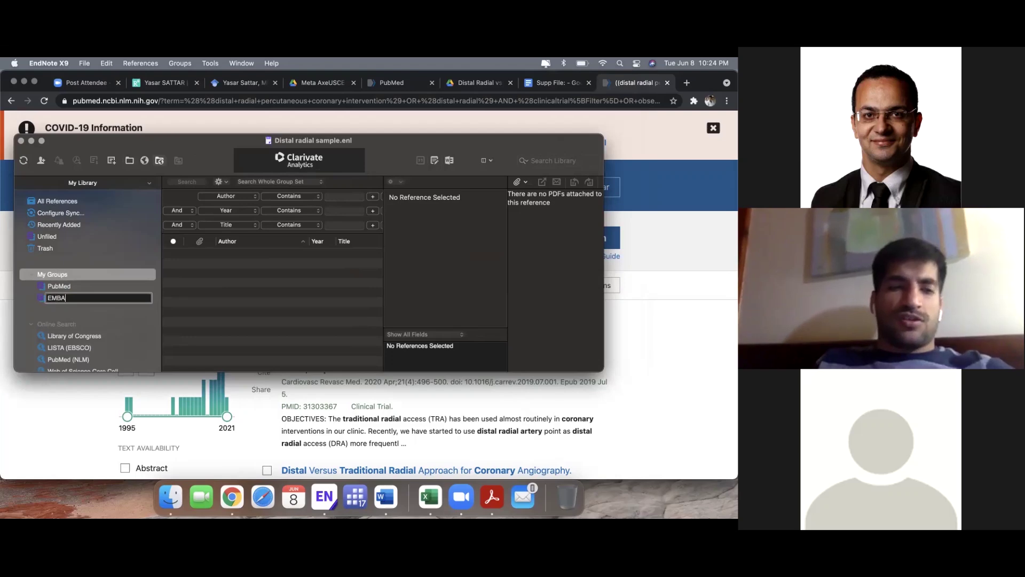
key("Return")
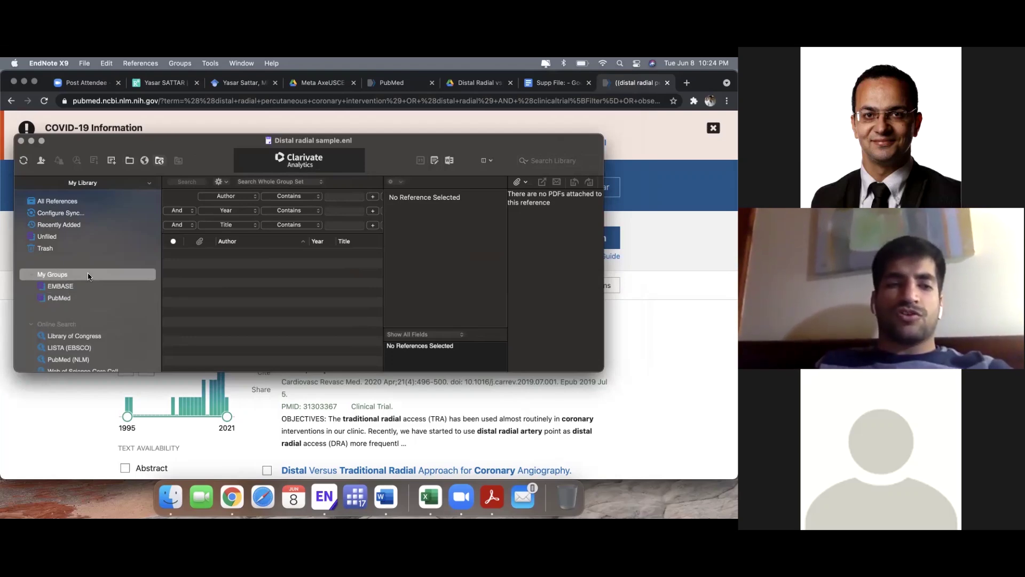
right_click(89, 276)
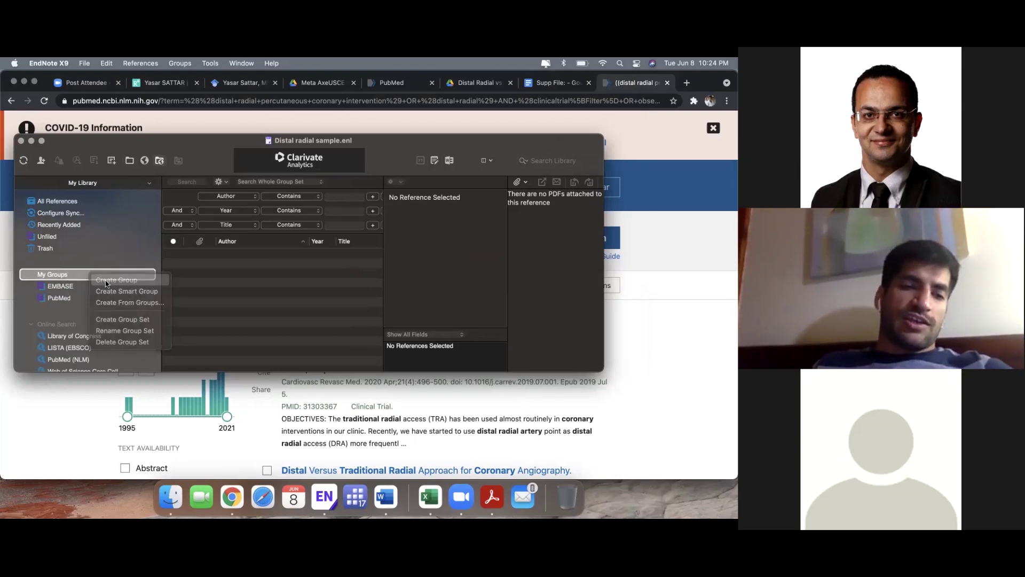
left_click(106, 282)
key("BackSpace")
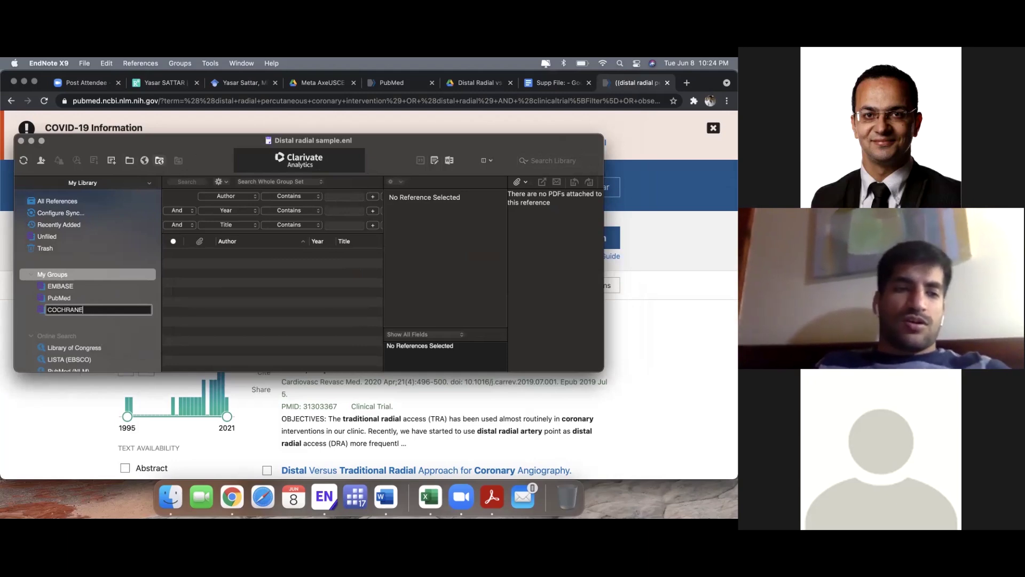
type("COCHRANE")
left_click(98, 249)
Add a Duplicates group, then go back to the PubMed results in Chrome
right_click(69, 275)
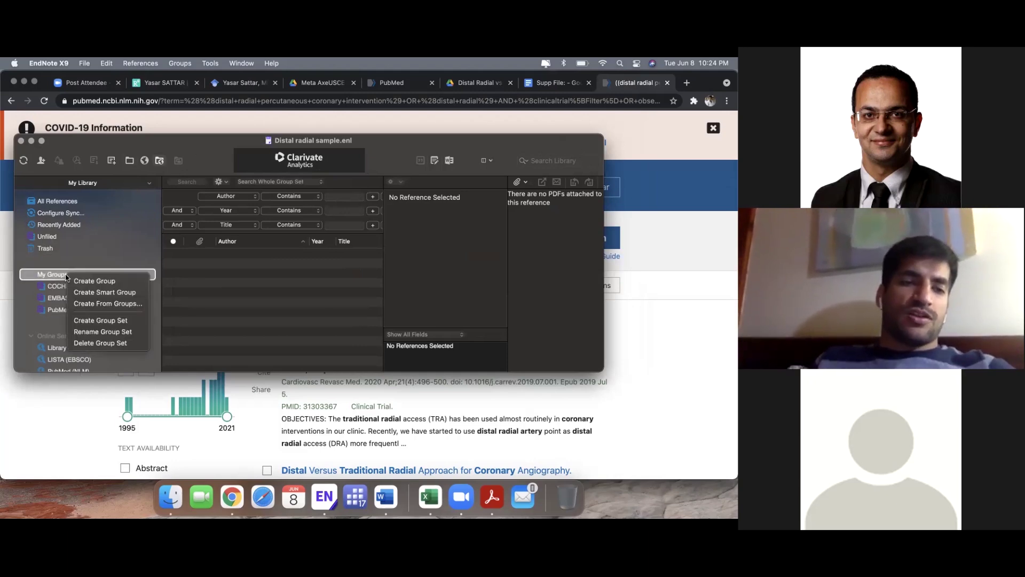
left_click(79, 281)
key("BackSpace")
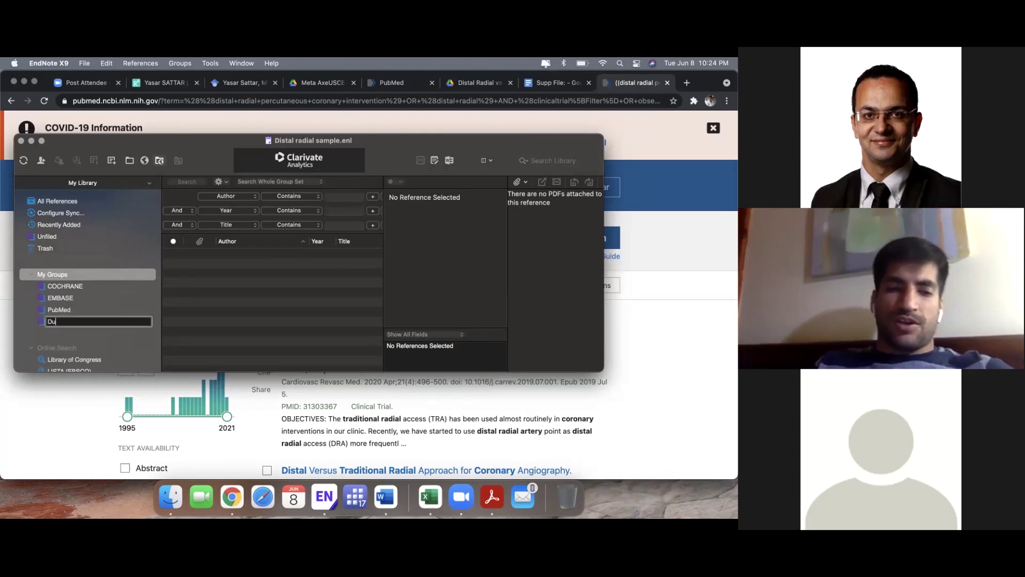
type("Dup;oc")
key("BackSpace")
key("BackSpace")
key("BackSpace")
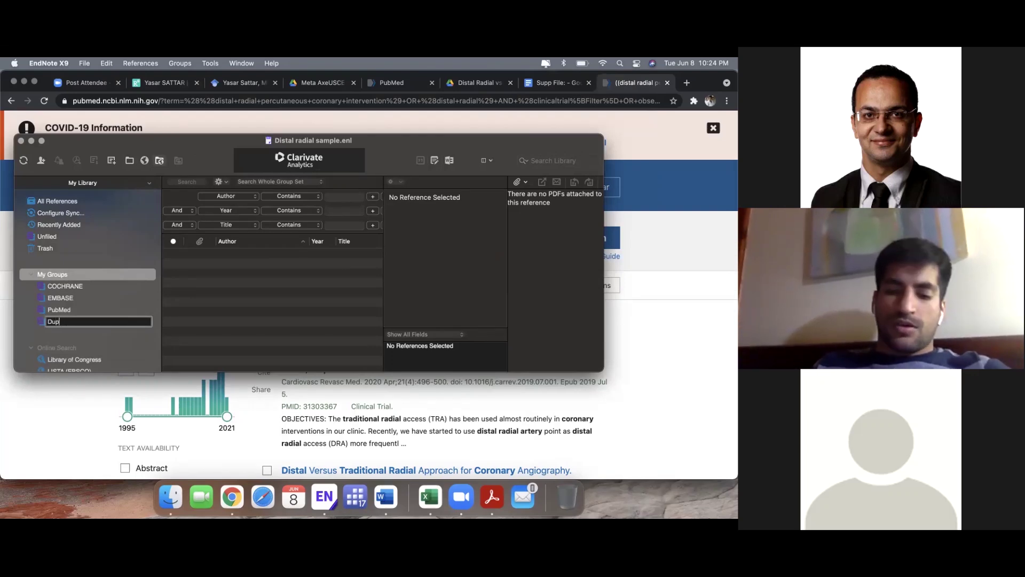
type("licates")
left_click(91, 275)
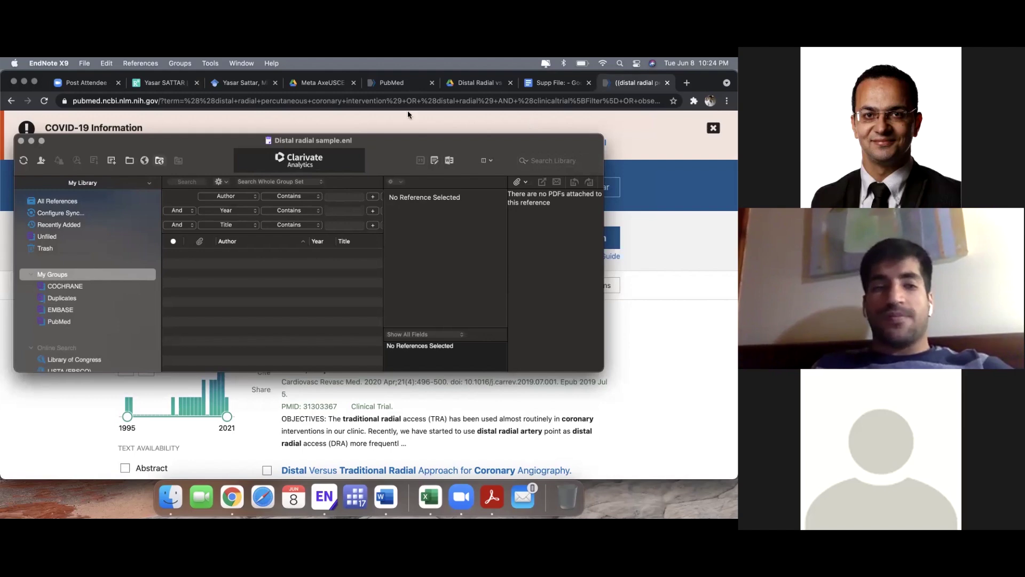
left_click(637, 133)
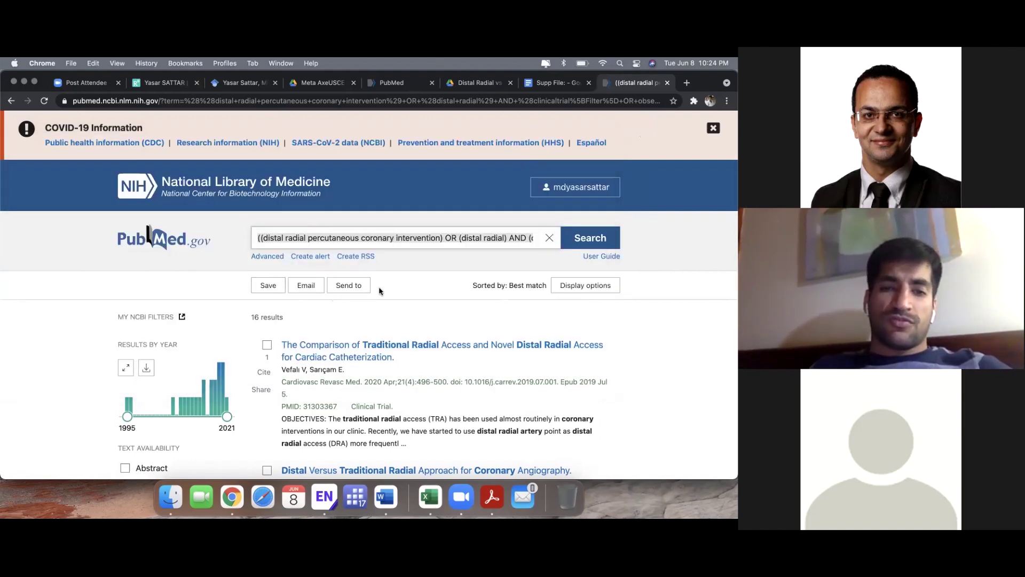
Send all PubMed results to a citation manager file with Selection set to All results
scroll(331, 283, "down", 3)
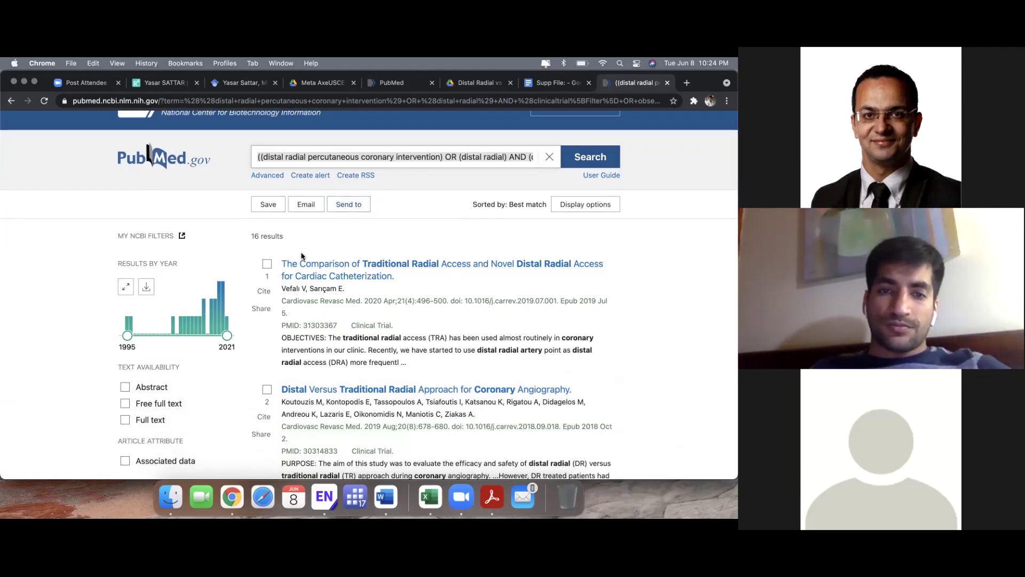
left_click(347, 207)
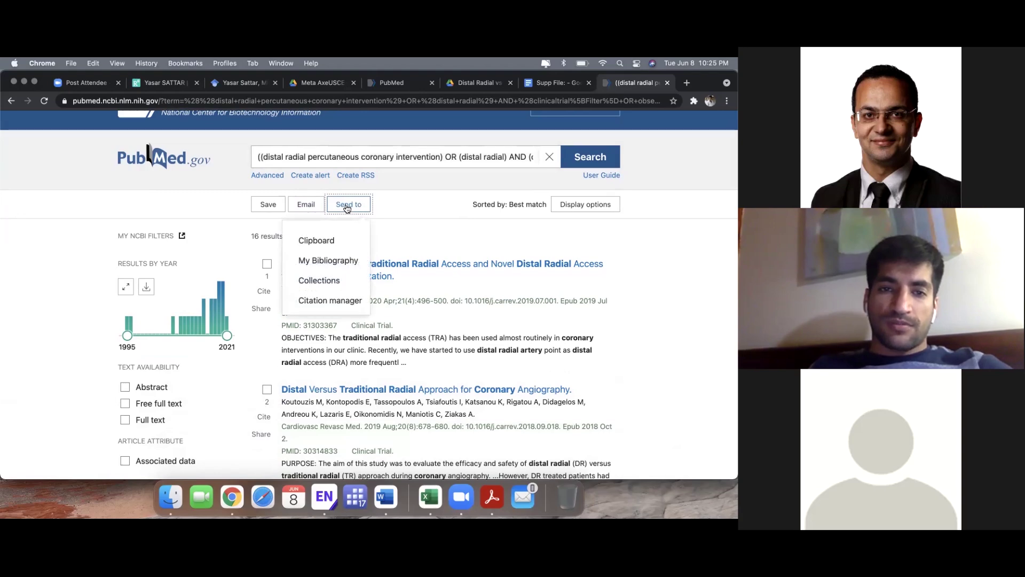
left_click(330, 301)
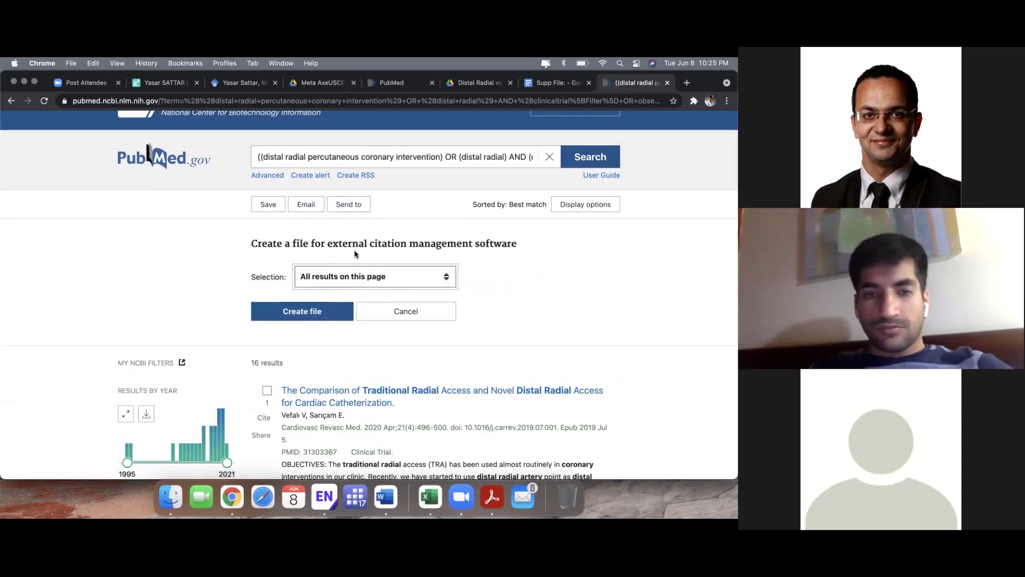
scroll(284, 368, "down", 1)
scroll(285, 363, "down", 2)
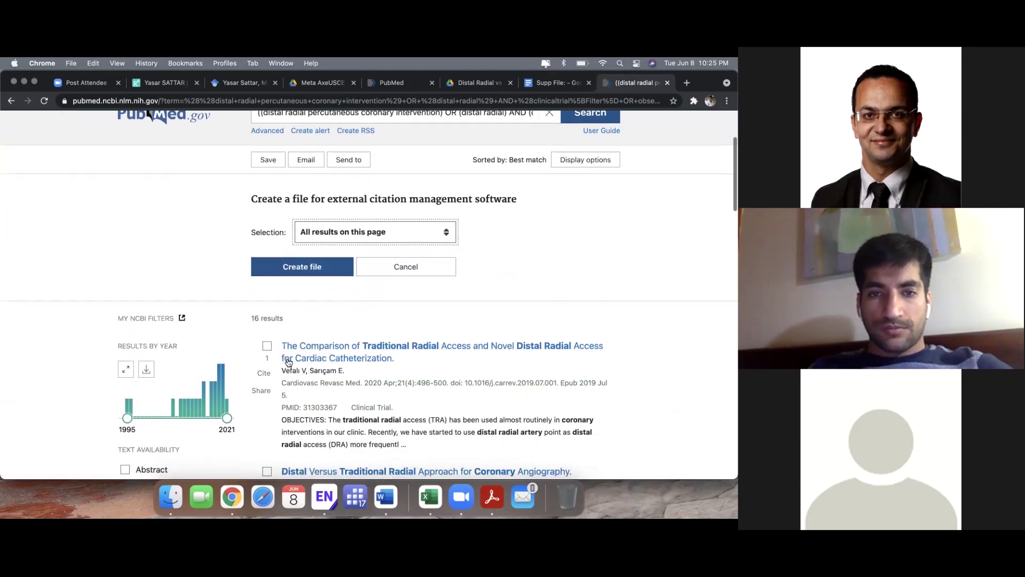
left_click(401, 233)
left_click(366, 251)
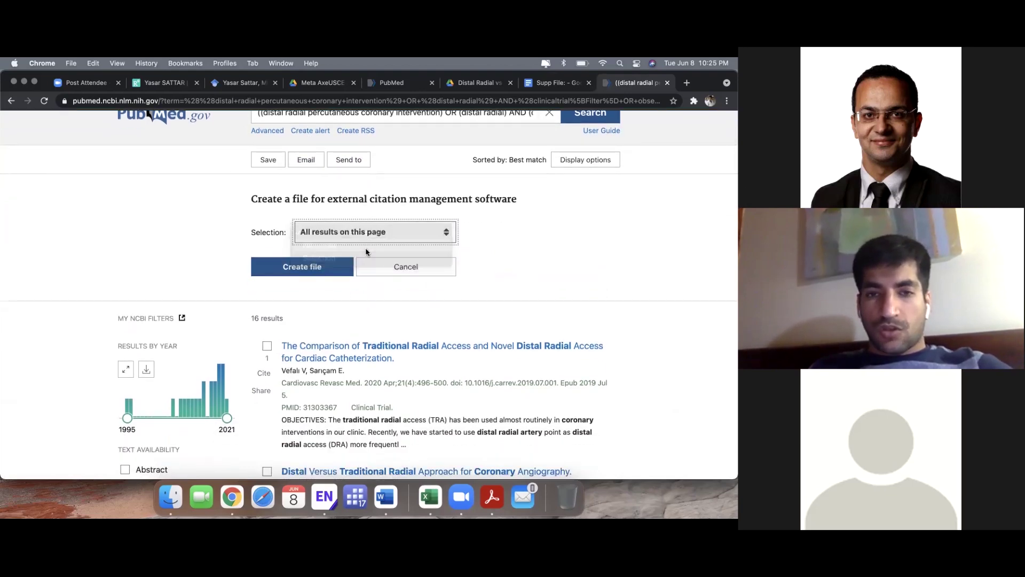
left_click(311, 267)
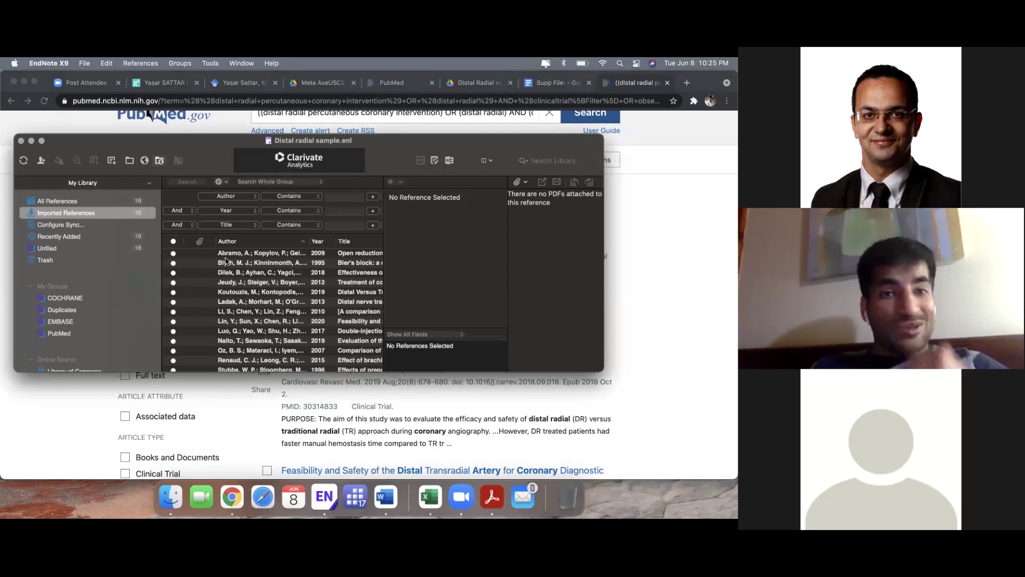
Select all 16 imported references and drag them into the PubMed group
left_click(232, 256)
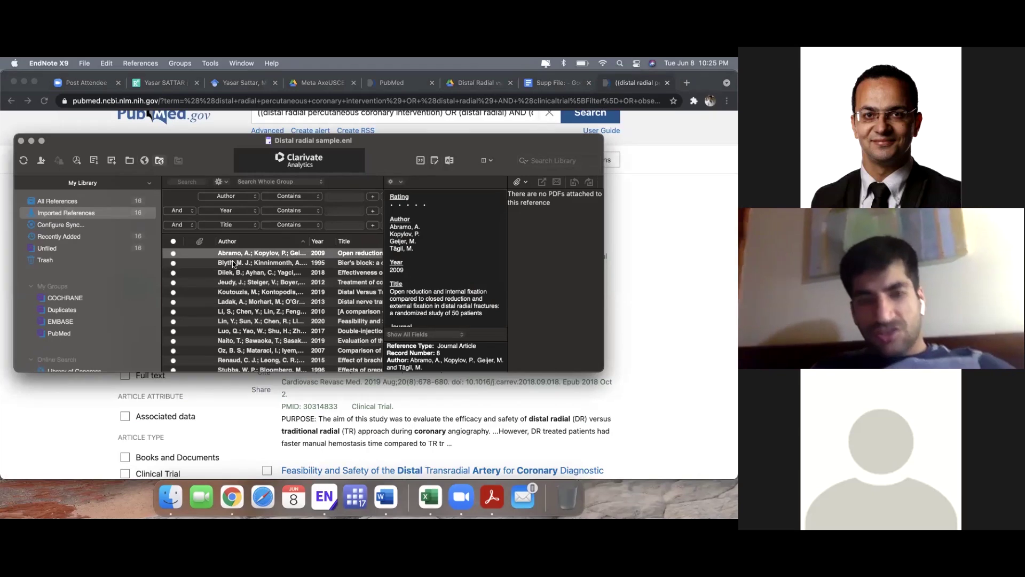
key("super+a")
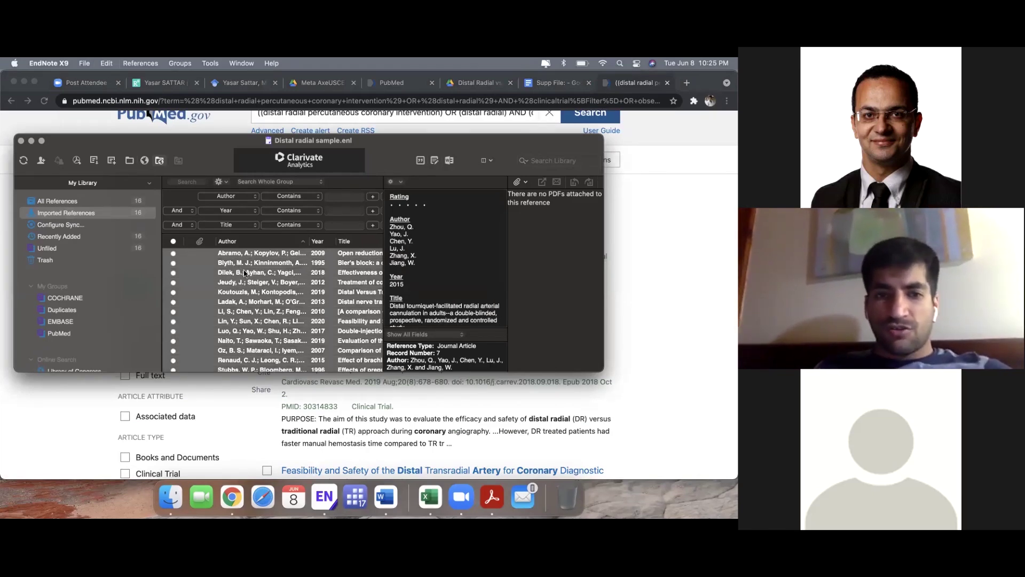
left_click_drag(216, 274, 66, 335)
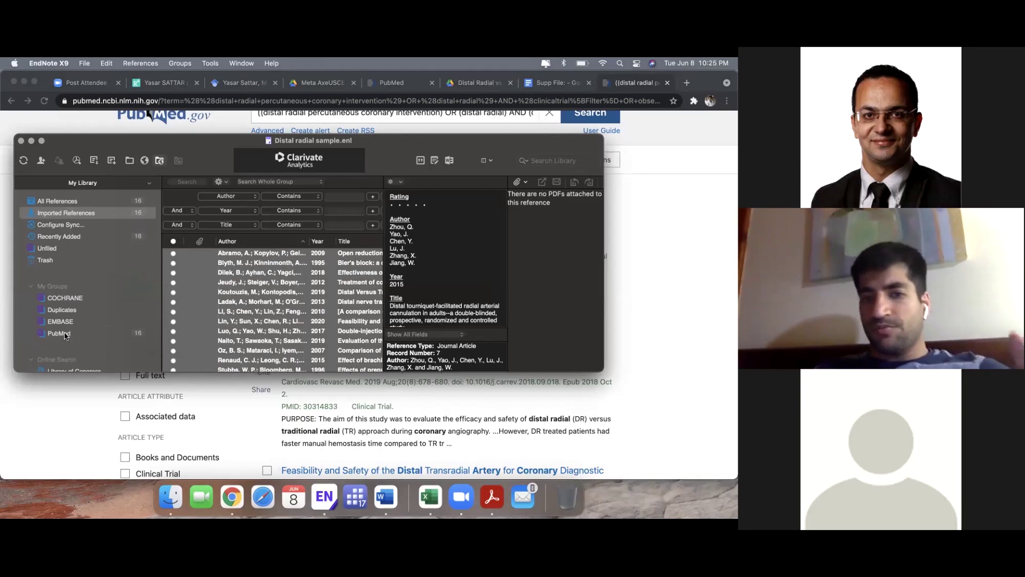